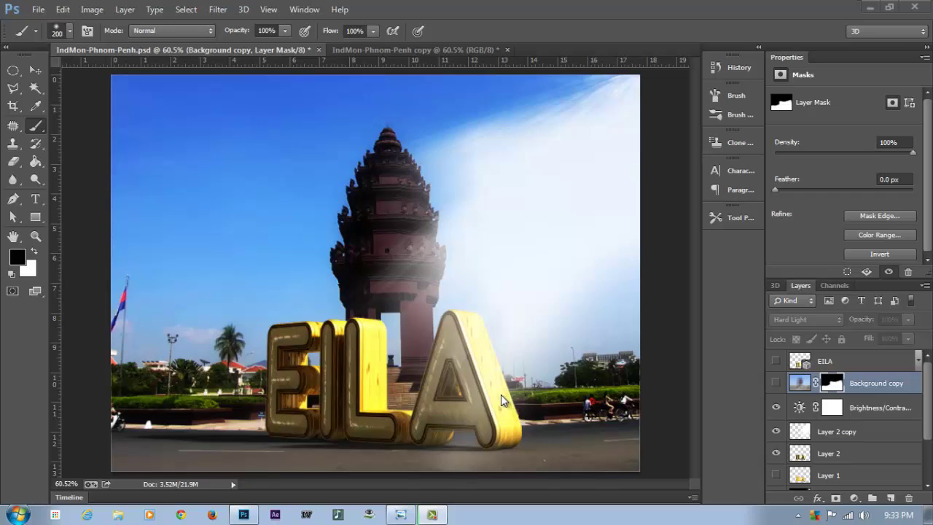
- In the IndMon-Phnom-Penh copy document, add the white text GOLD over the photo in Dunkin Sans Regular at 401 pt
left_click(392, 50)
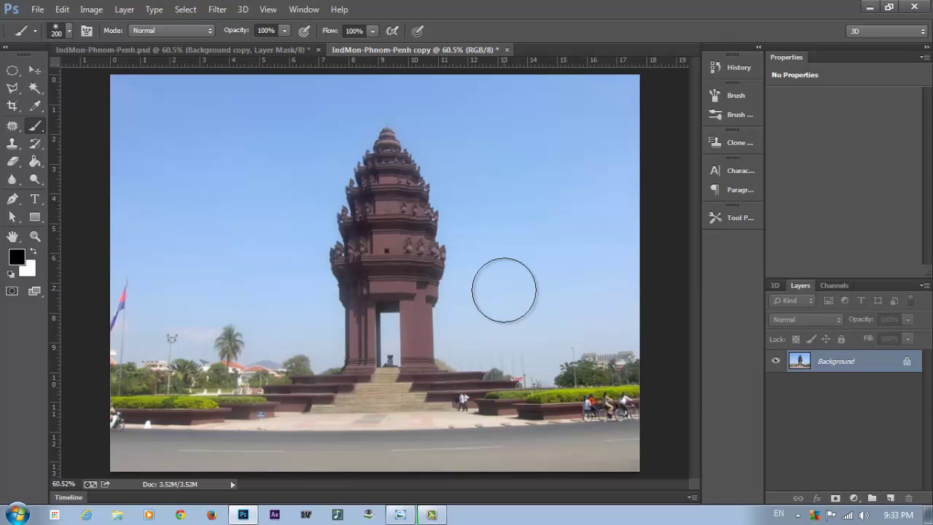
left_click(39, 200)
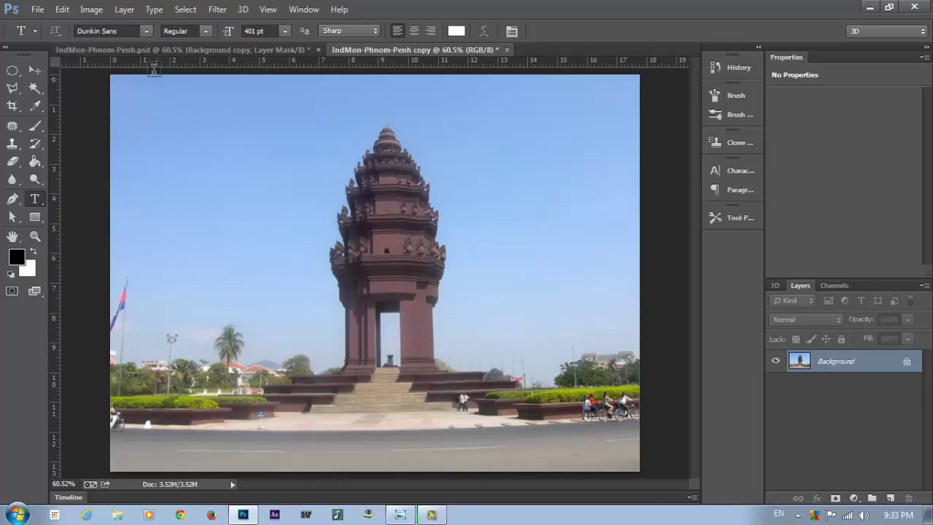
left_click(146, 31)
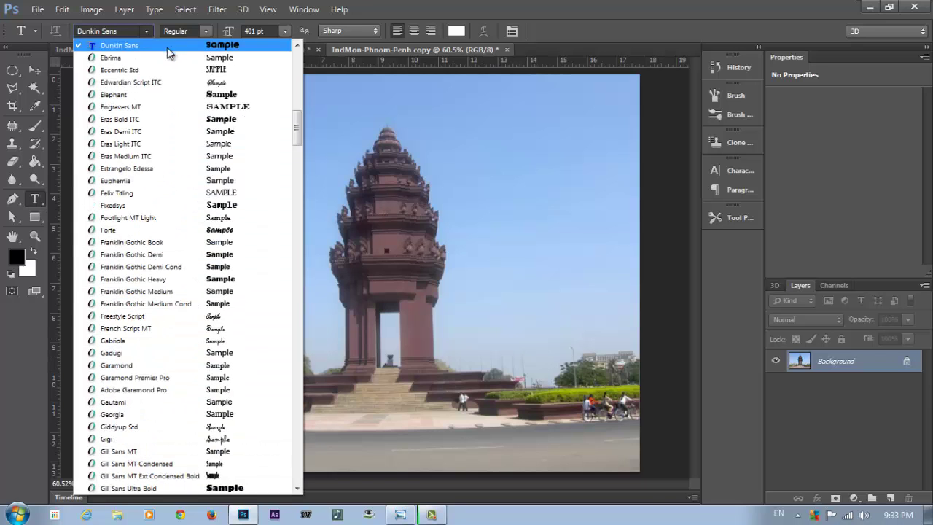
left_click(129, 48)
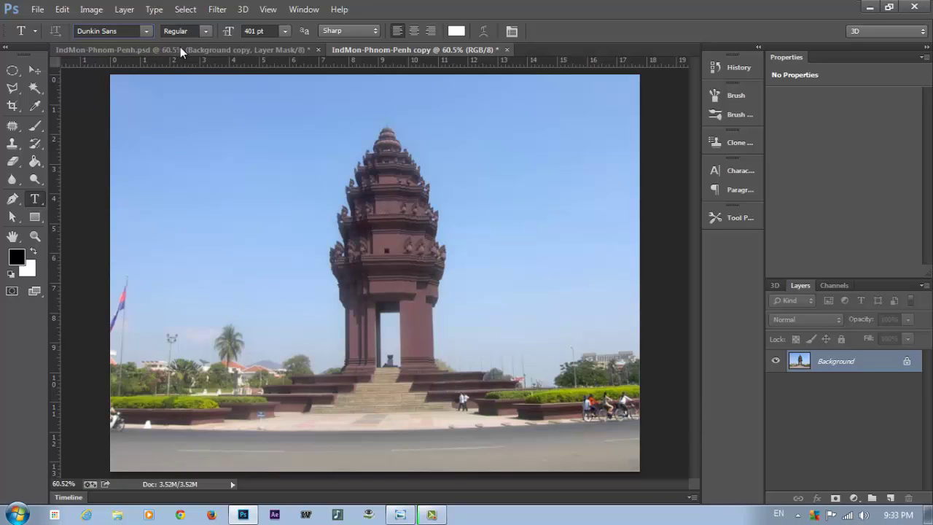
left_click(220, 341)
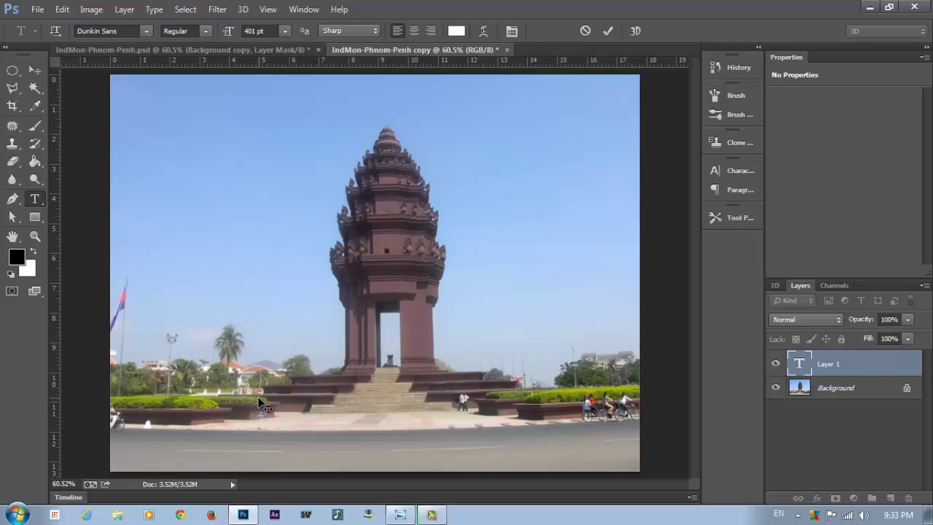
type("GOLD")
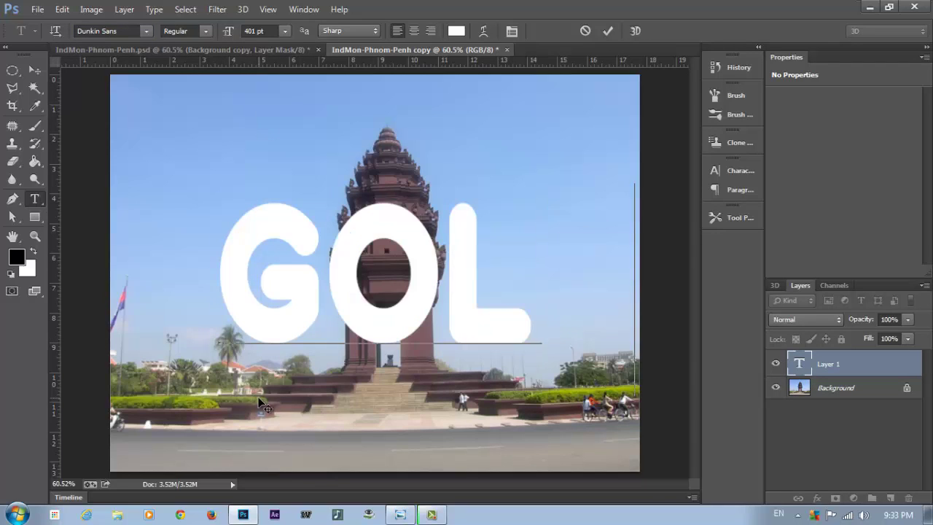
- Move the GOLD text to the base of the monument and scale it proportionally to 77.86%
left_click(34, 70)
left_click_drag(267, 206, 219, 311)
key("ctrl+t")
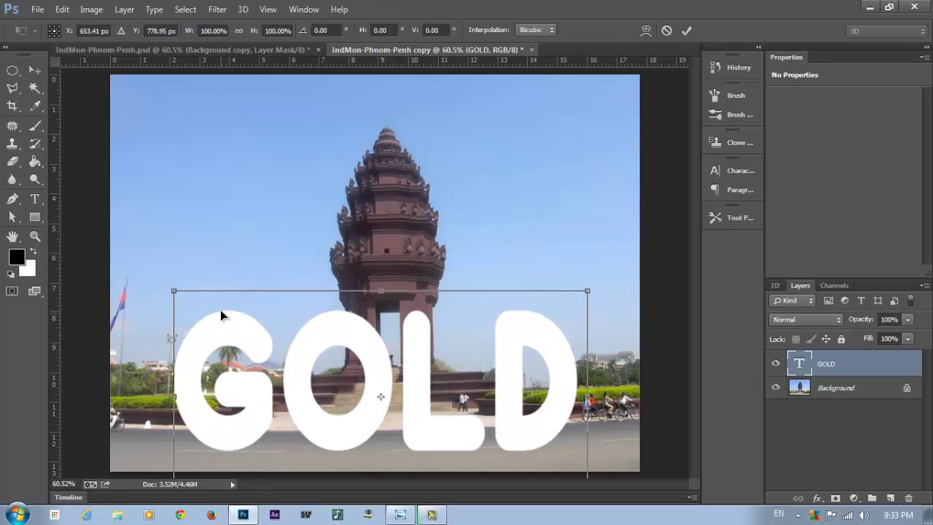
left_click_drag(173, 290, 264, 339)
left_click_drag(459, 389, 405, 374)
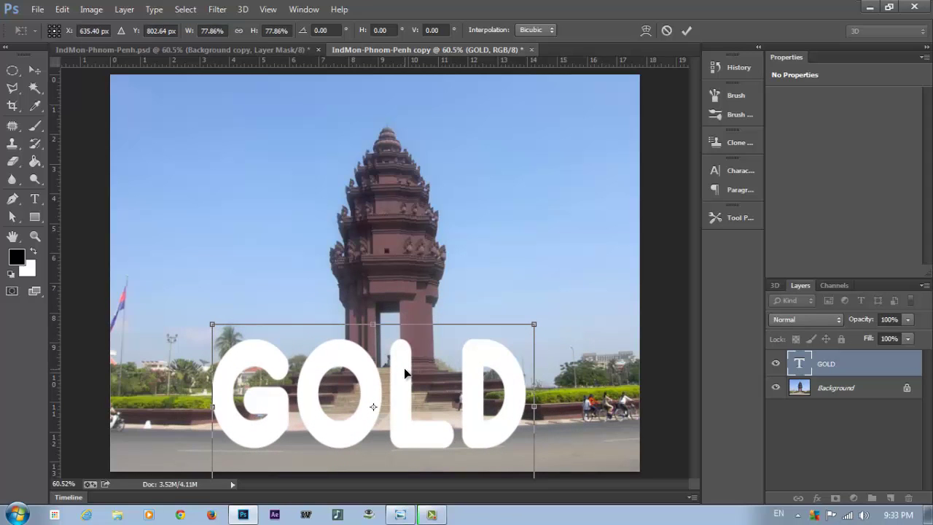
key("Return")
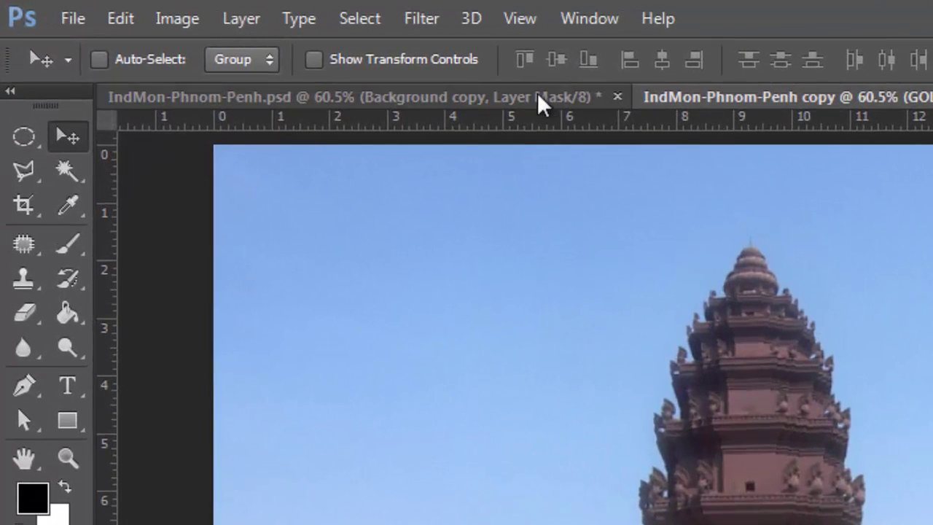
- Create a new 3D extrusion from the GOLD text layer and check that the 3D workspace is selected
left_click(469, 21)
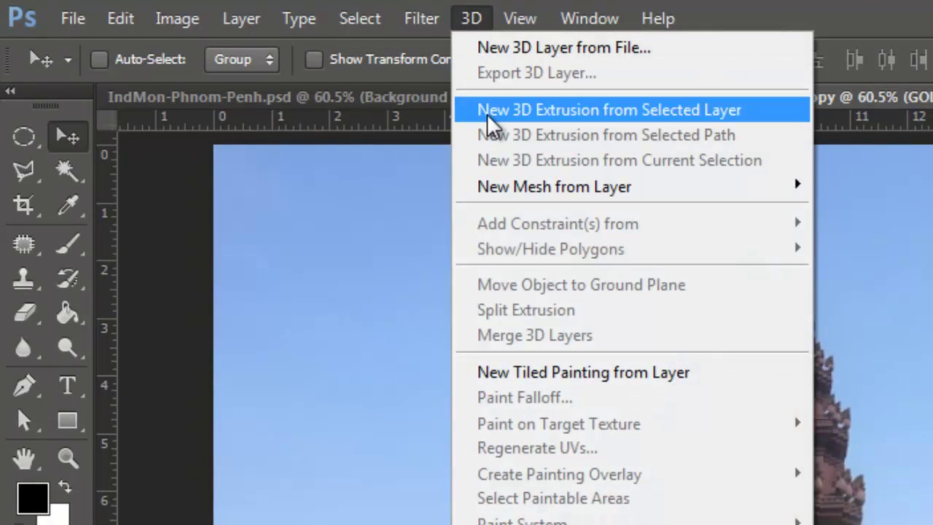
left_click(528, 116)
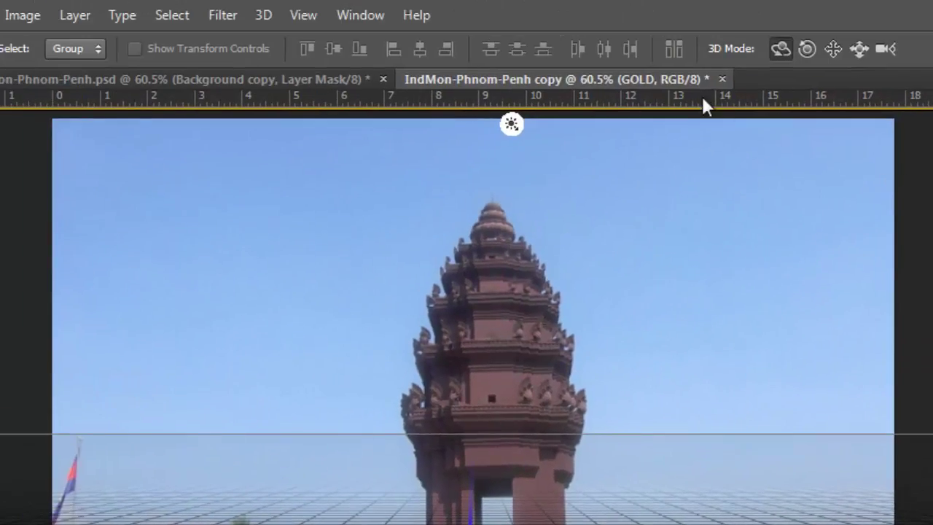
left_click(370, 19)
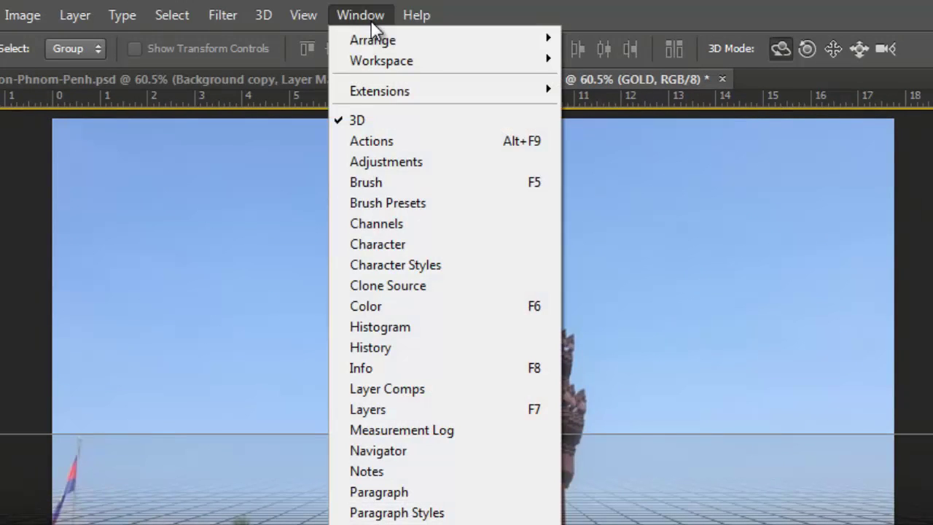
mouse_move(386, 60)
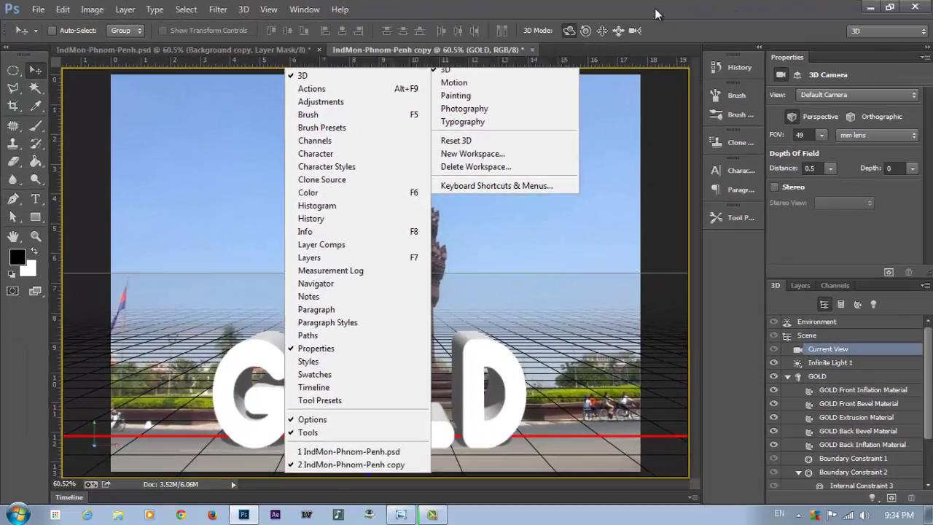
left_click(753, 58)
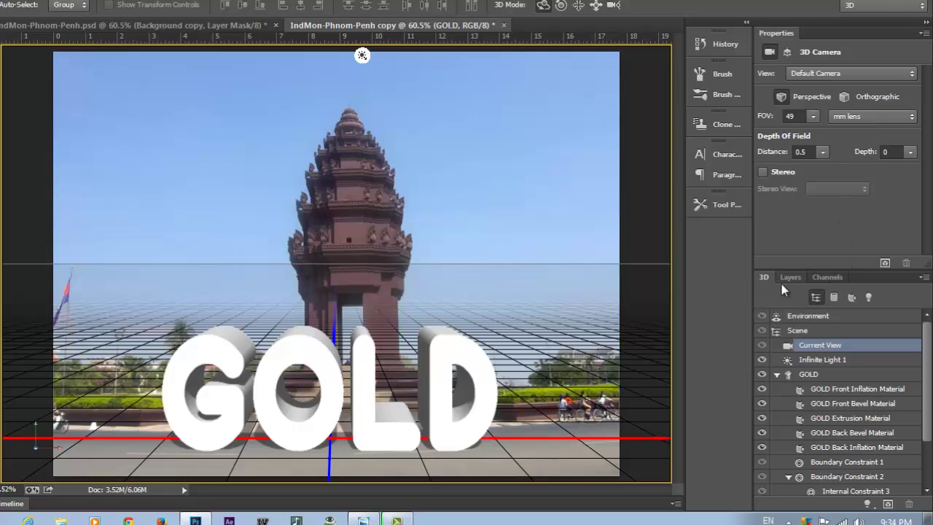
- Select the GOLD mesh in the 3D scene and look through its list of materials and constraints
left_click(808, 374)
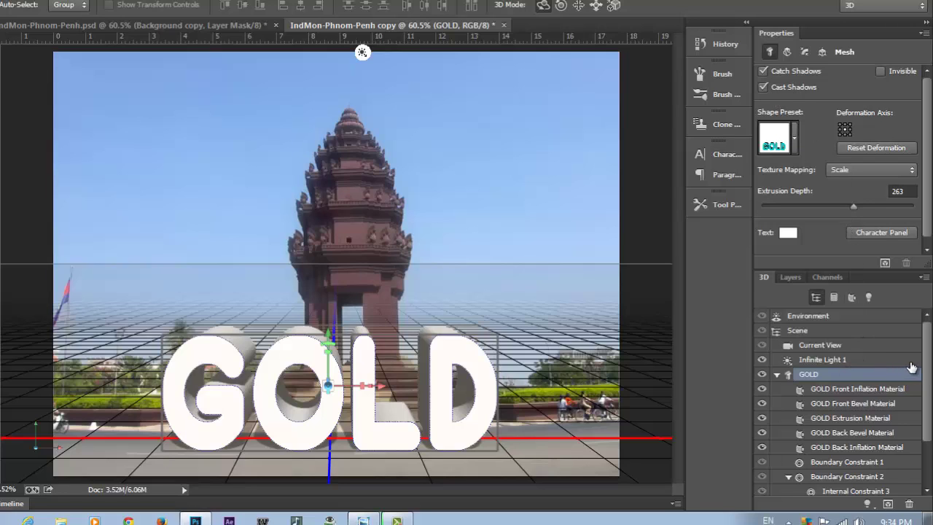
left_click_drag(929, 370, 931, 386)
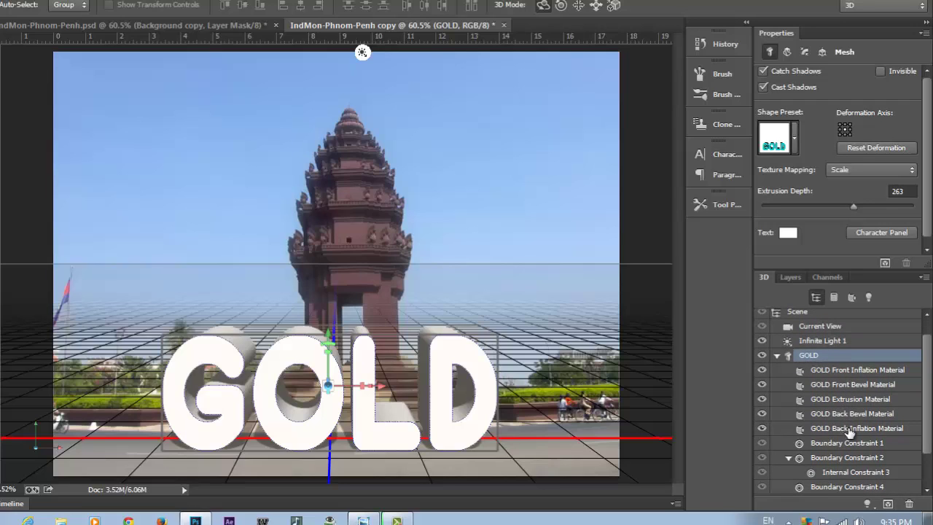
left_click_drag(931, 401, 928, 375)
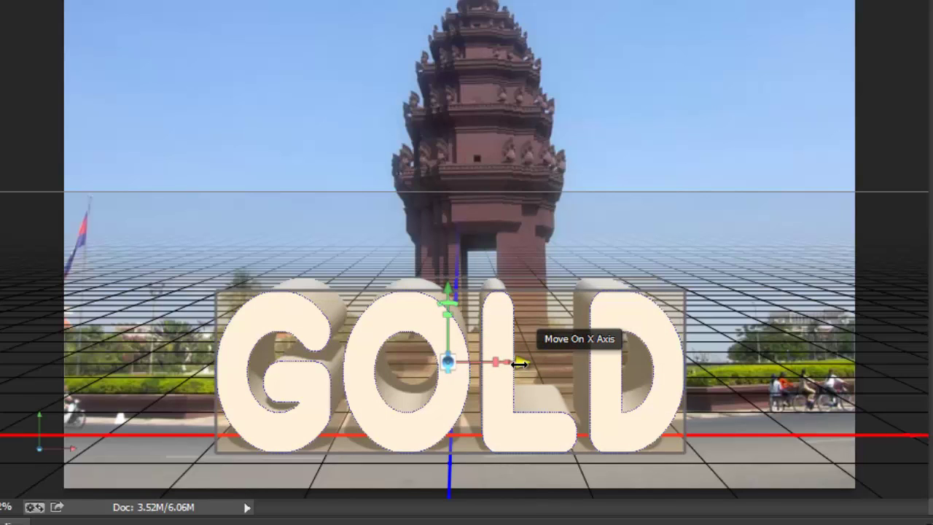
- Shift the GOLD mesh slightly along its X, Y and Z axes, keeping it in front of the monument
mouse_move(518, 363)
left_mouse_down()
mouse_move(551, 362)
mouse_move(513, 362)
left_mouse_up()
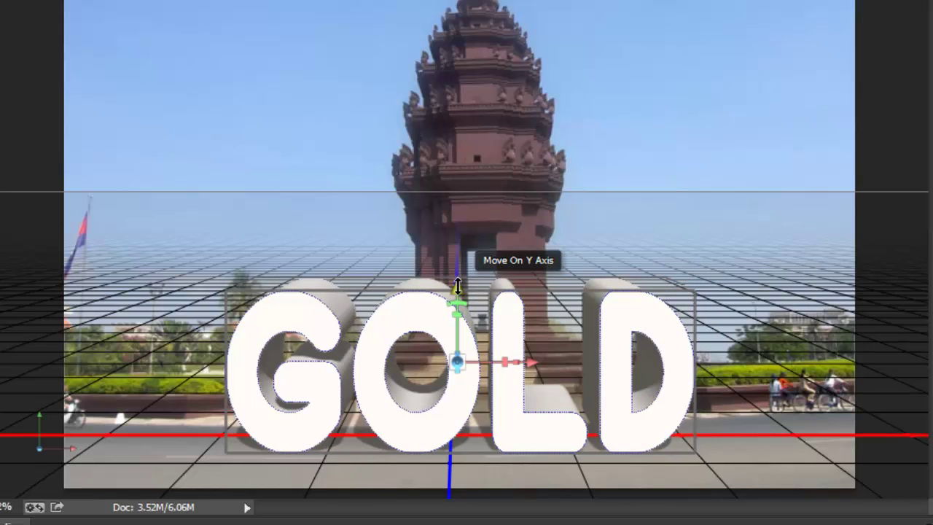
mouse_move(457, 282)
left_mouse_down()
mouse_move(454, 233)
mouse_move(456, 271)
left_mouse_up()
mouse_move(457, 355)
left_mouse_down()
mouse_move(453, 208)
mouse_move(453, 372)
mouse_move(458, 361)
left_mouse_up()
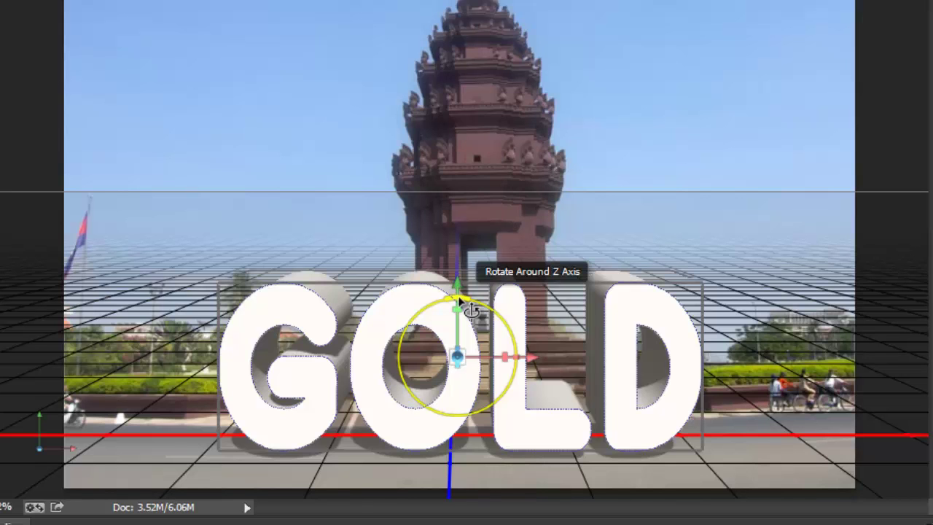
- Try rotating the GOLD mesh around its Z and Y axes, undoing each rotation, and try moving it along the Z axis
mouse_move(459, 300)
left_mouse_down()
mouse_move(446, 292)
mouse_move(439, 302)
mouse_move(470, 299)
left_mouse_up()
key("ctrl+z")
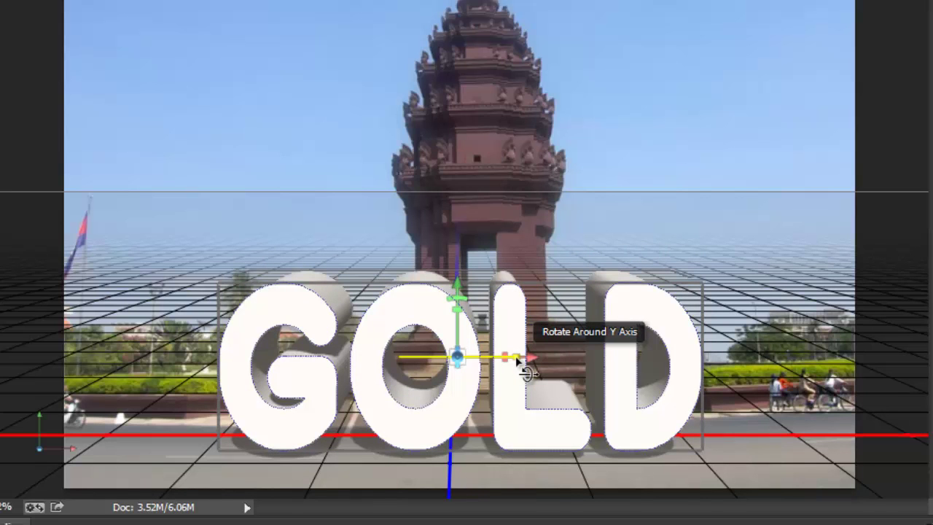
left_click_drag(516, 359, 566, 338)
key("ctrl+z")
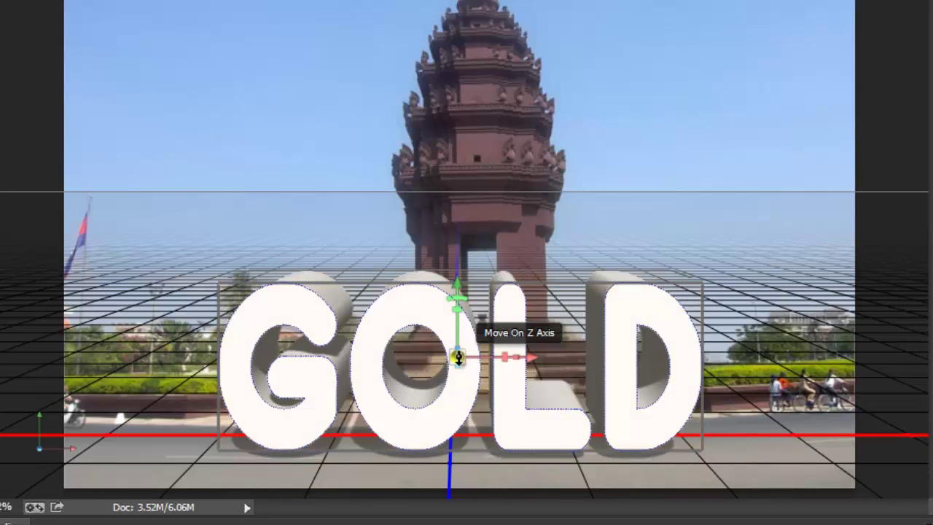
mouse_move(458, 345)
left_mouse_down()
mouse_move(453, 269)
mouse_move(451, 371)
left_mouse_up()
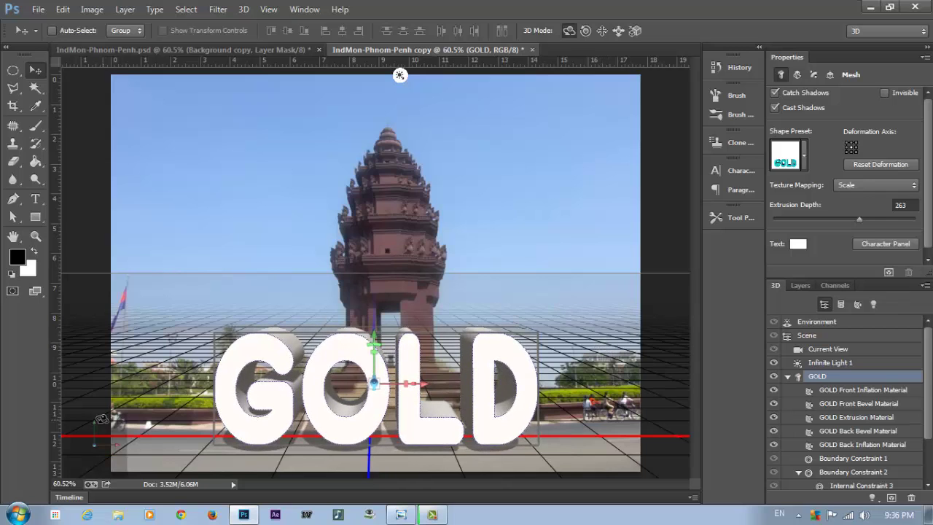
- Orbit the 3D camera until the ground plane's horizon drops to about the level of the hedges behind the street
left_click(125, 365)
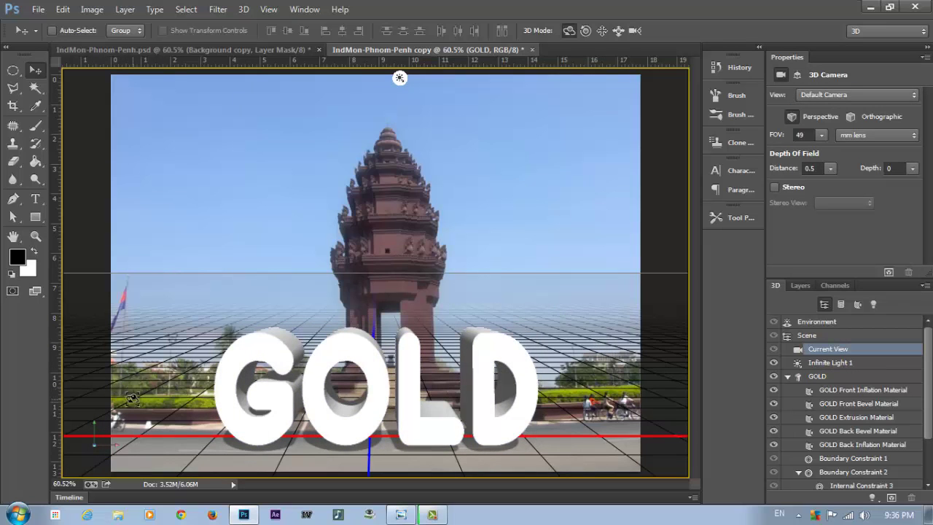
left_click_drag(131, 400, 129, 393)
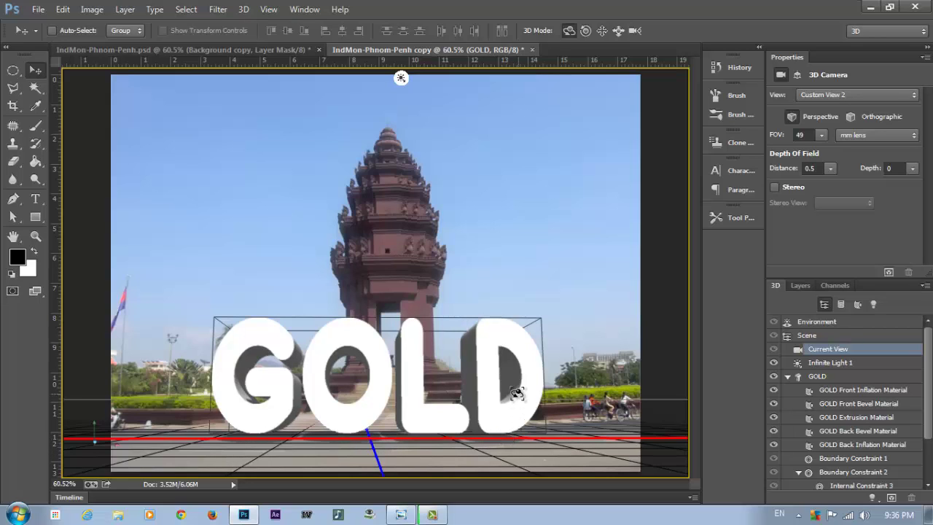
- Scale the GOLD mesh down uniformly and bring it forward along the Z axis toward the camera
left_click(415, 378)
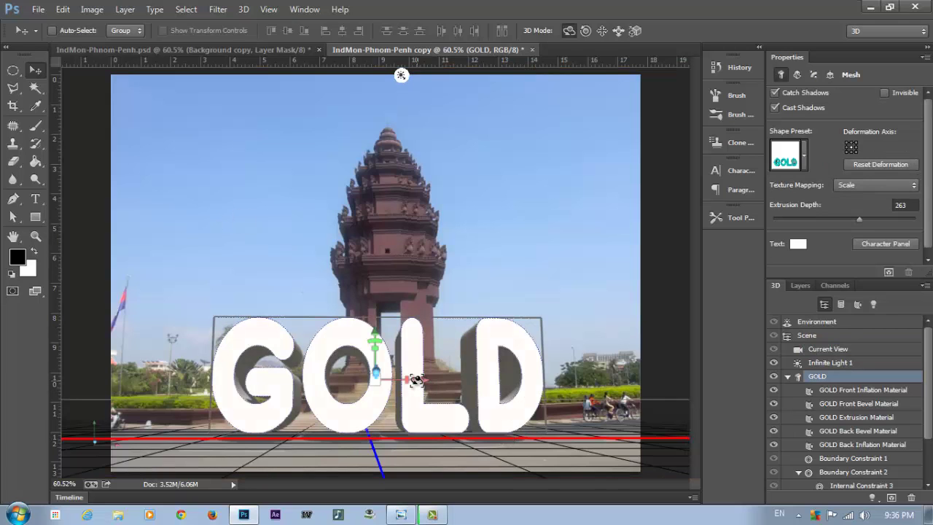
left_click(640, 30)
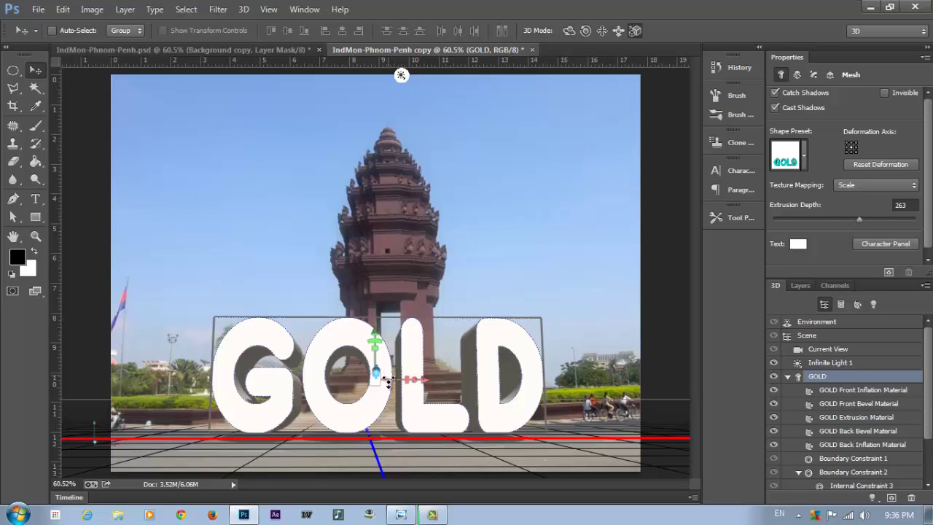
left_click_drag(386, 382, 384, 403)
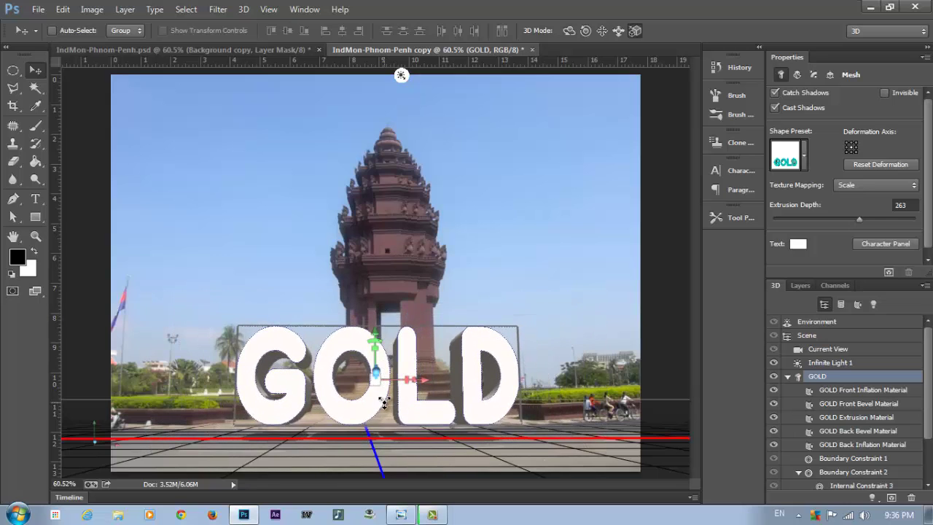
left_click_drag(375, 372, 373, 236)
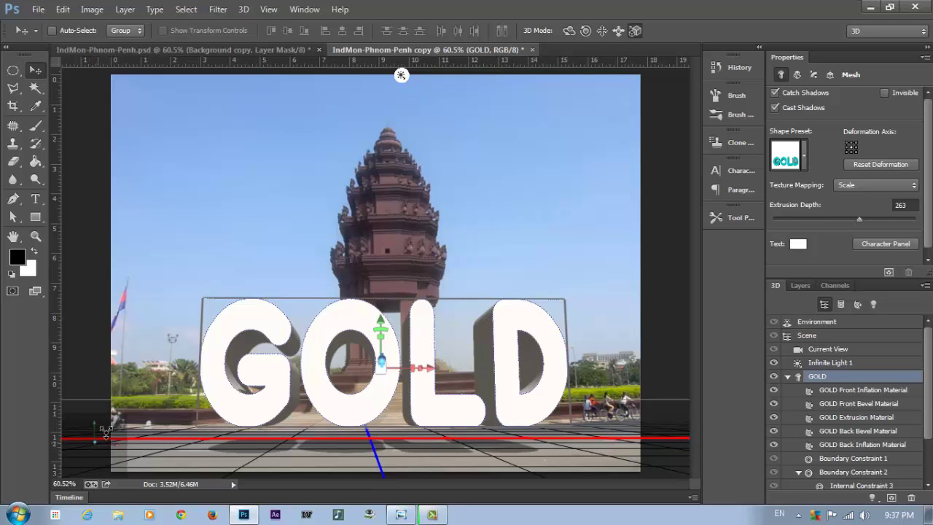
- Adjust the 3D camera's zoom slightly and orbit it sideways to show the right-hand sides of the extruded GOLD letters
left_click(593, 183)
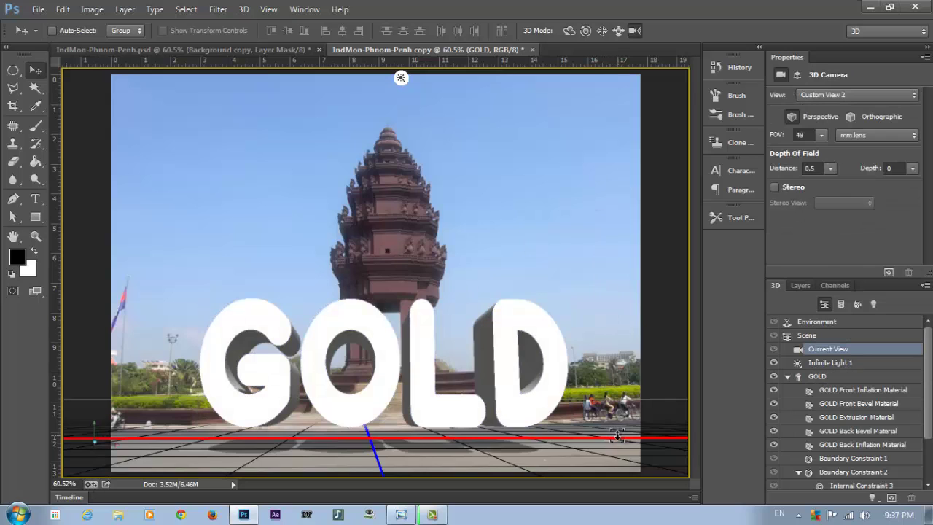
left_click_drag(618, 436, 619, 435)
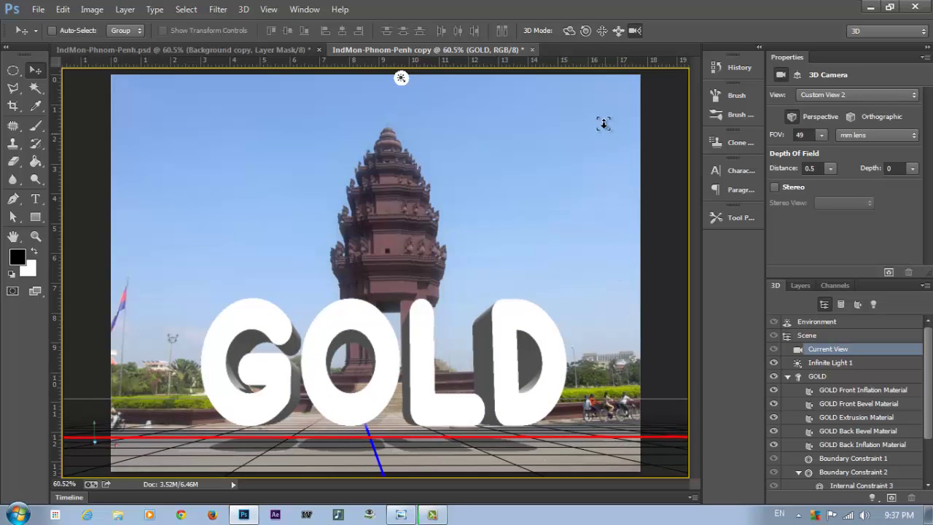
left_click(569, 31)
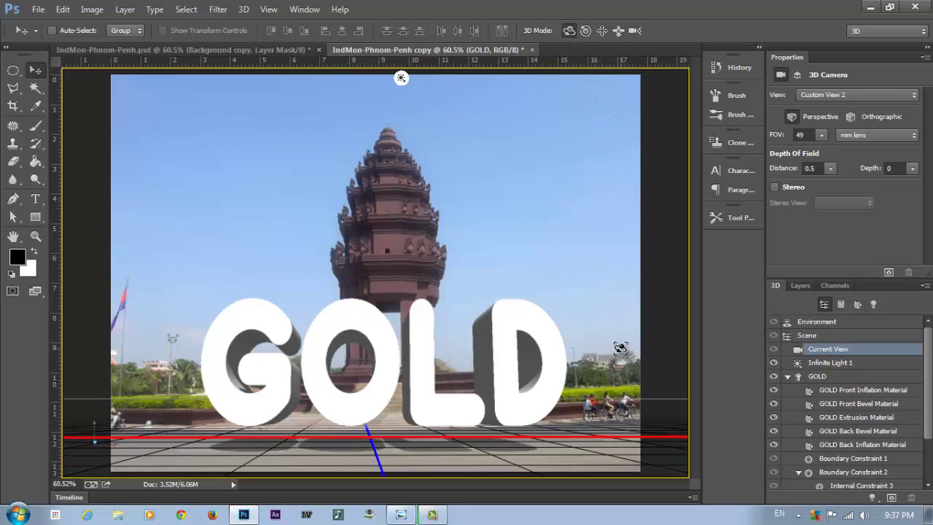
left_click_drag(616, 357, 604, 349)
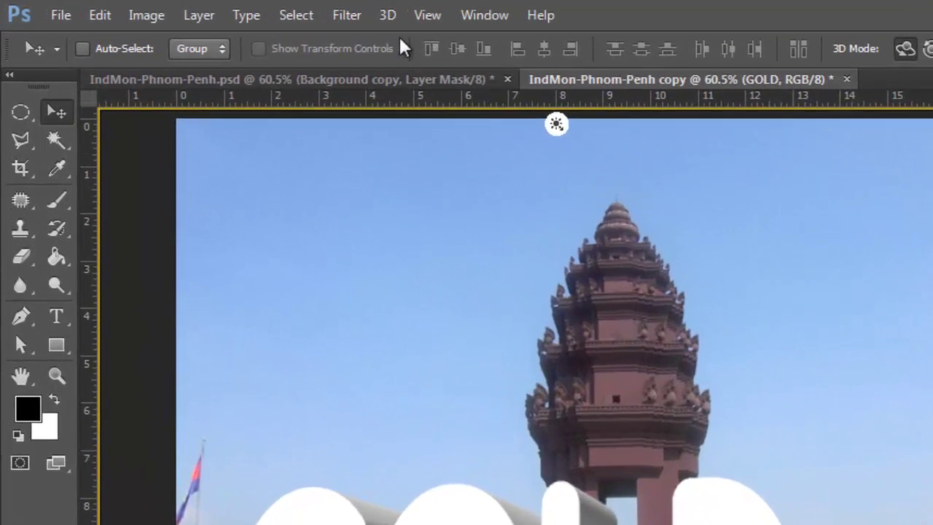
- Move the GOLD object down to the ground plane so the letters rest on the street
left_click(390, 19)
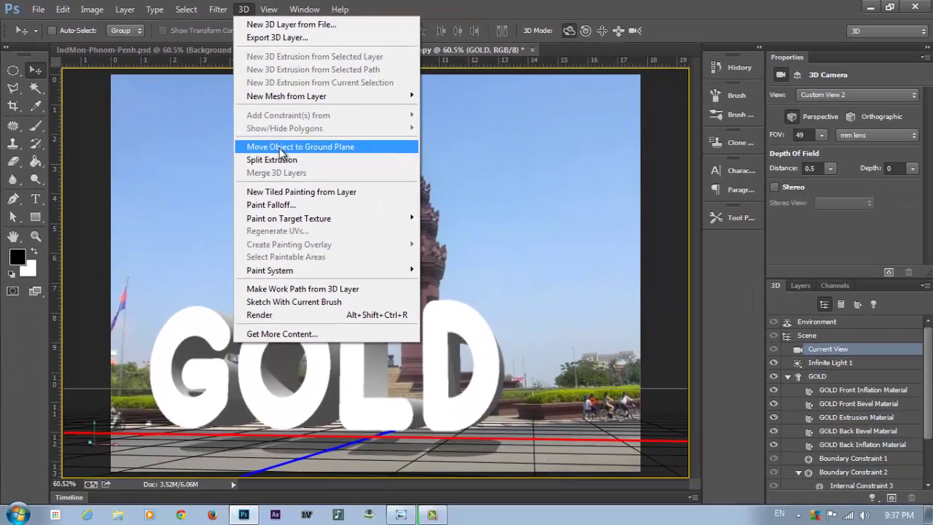
left_click(476, 251)
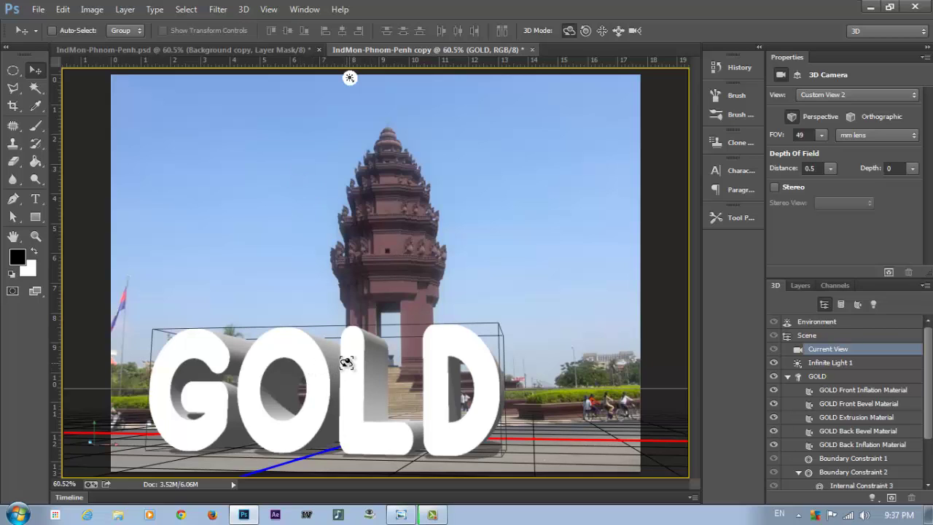
left_click(588, 451)
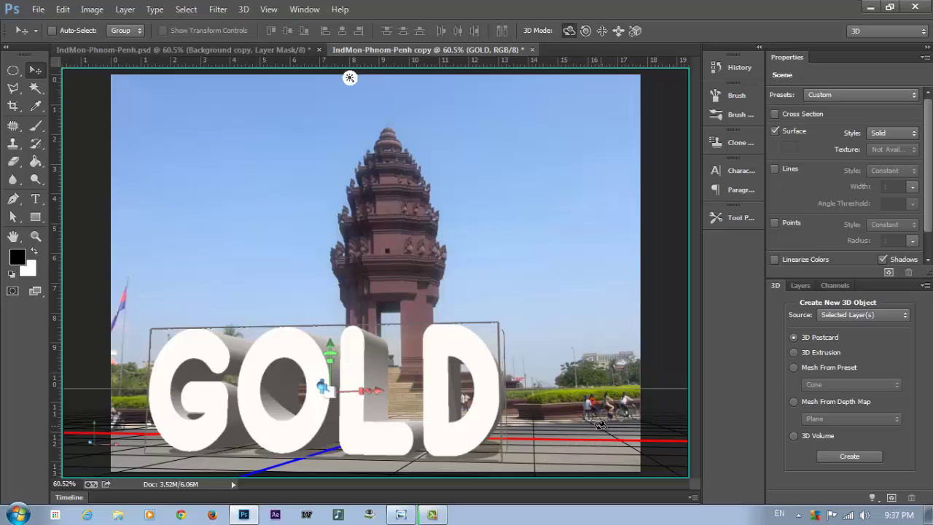
- Select the GOLD mesh in the 3D scene and set its front cap's bevel width to 33%
left_click(497, 418)
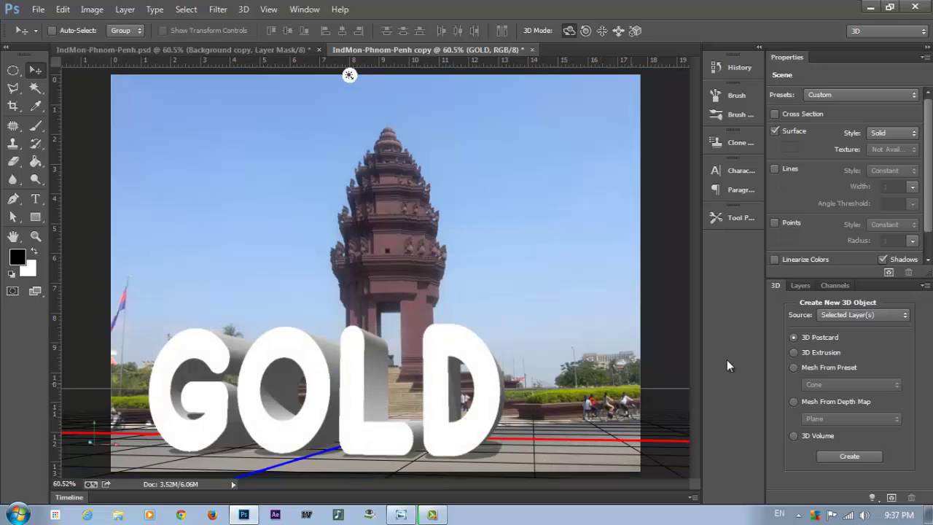
left_click(801, 286)
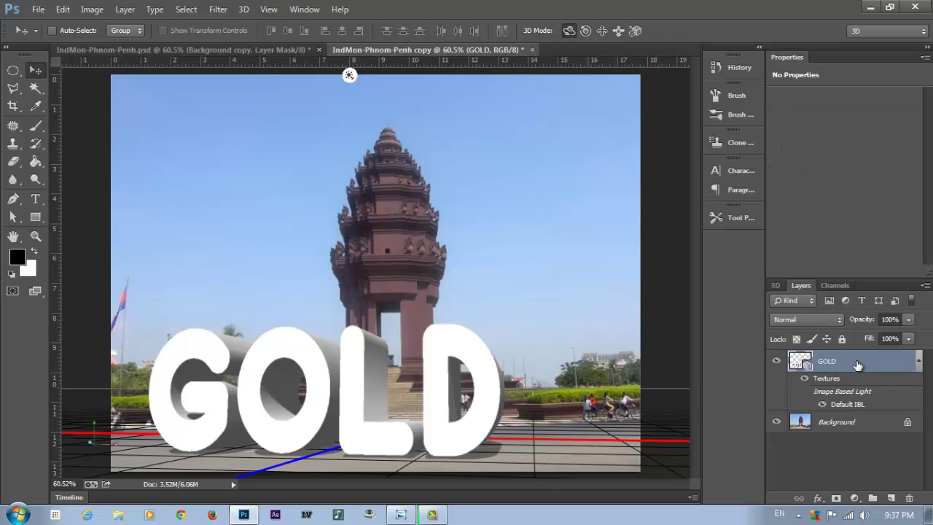
left_click(775, 287)
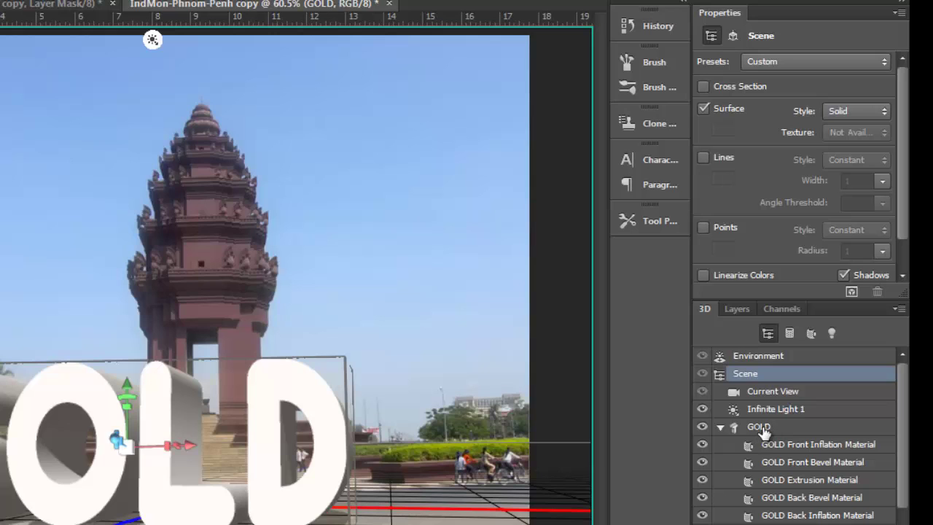
left_click(768, 430)
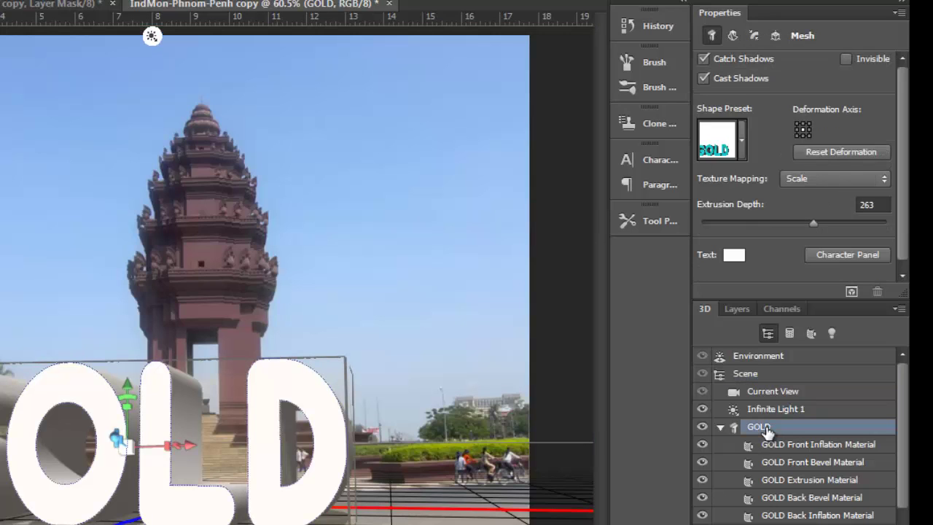
left_click(755, 36)
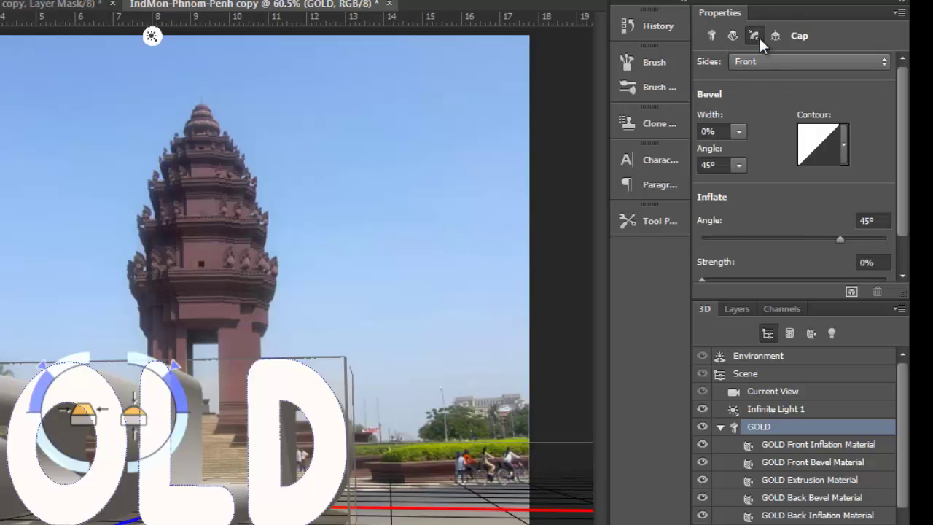
left_click(725, 131)
double_click(724, 131)
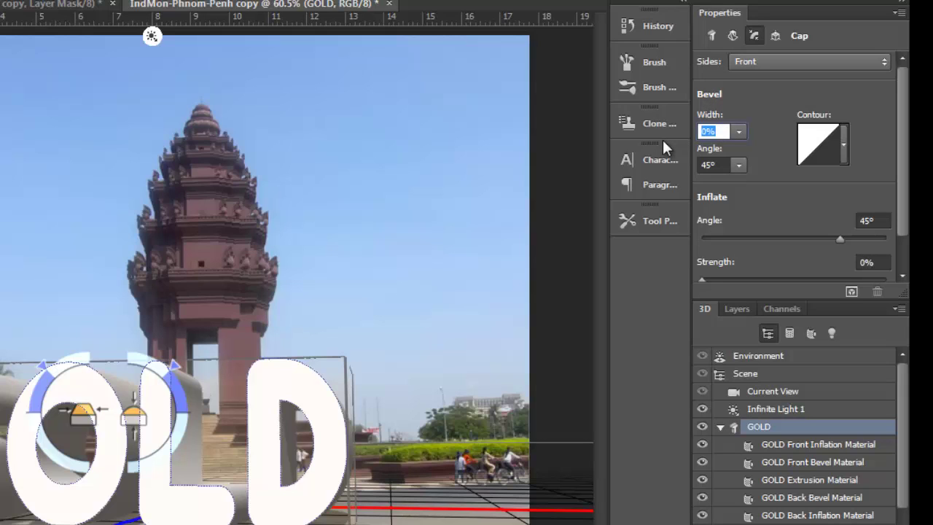
type("33")
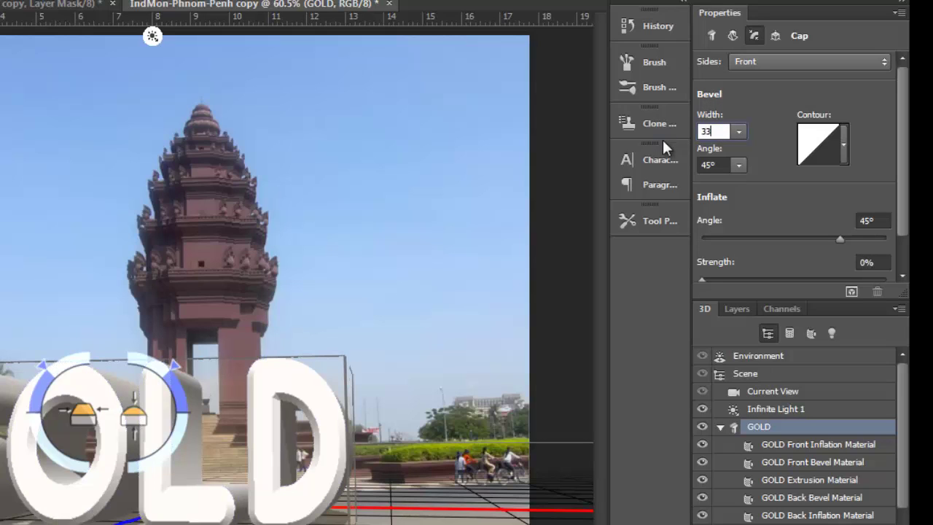
left_click(723, 163)
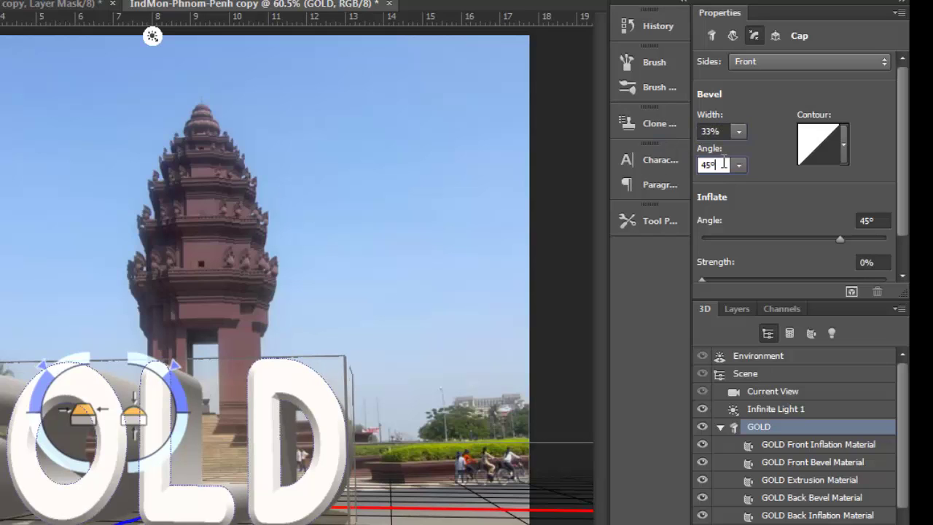
- Apply the Ring - Double contour to the front bevel, with the contour presets displayed as a large list
left_click(845, 144)
left_click_drag(870, 202, 873, 240)
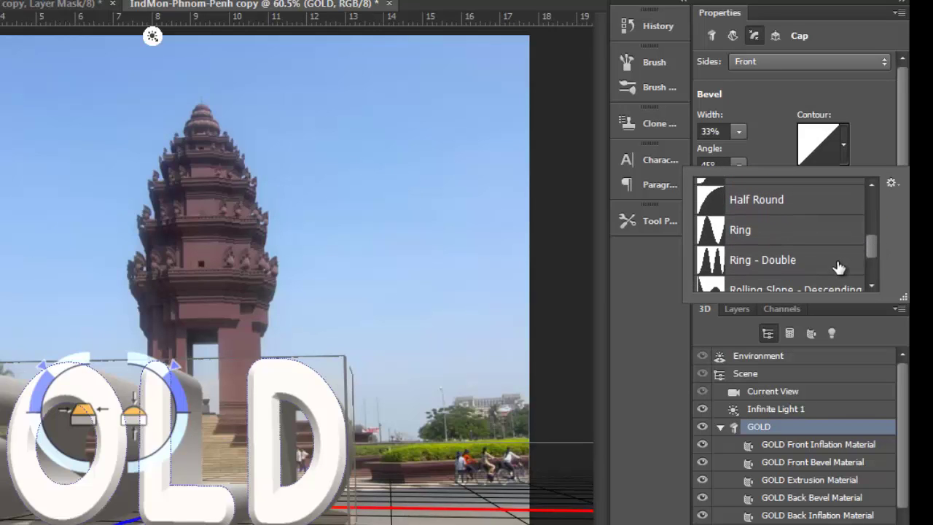
left_click(751, 268)
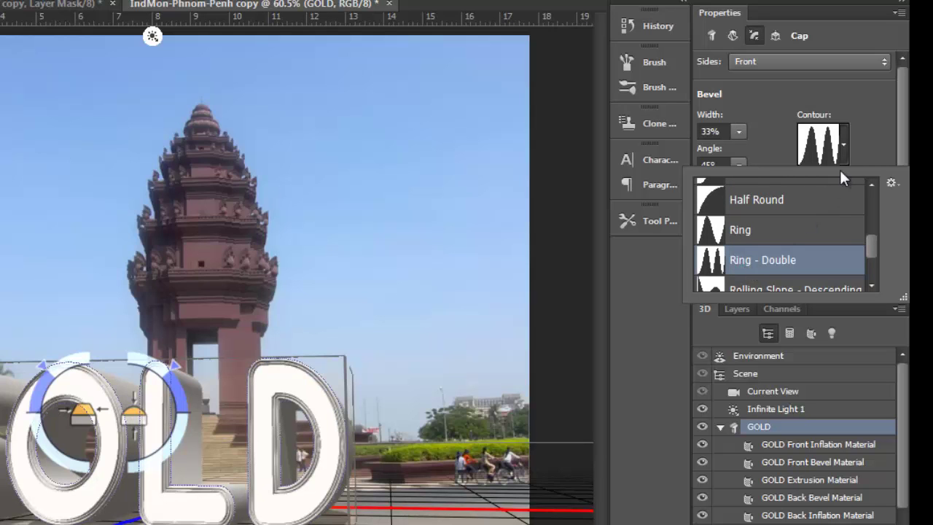
left_click(865, 146)
left_click(844, 143)
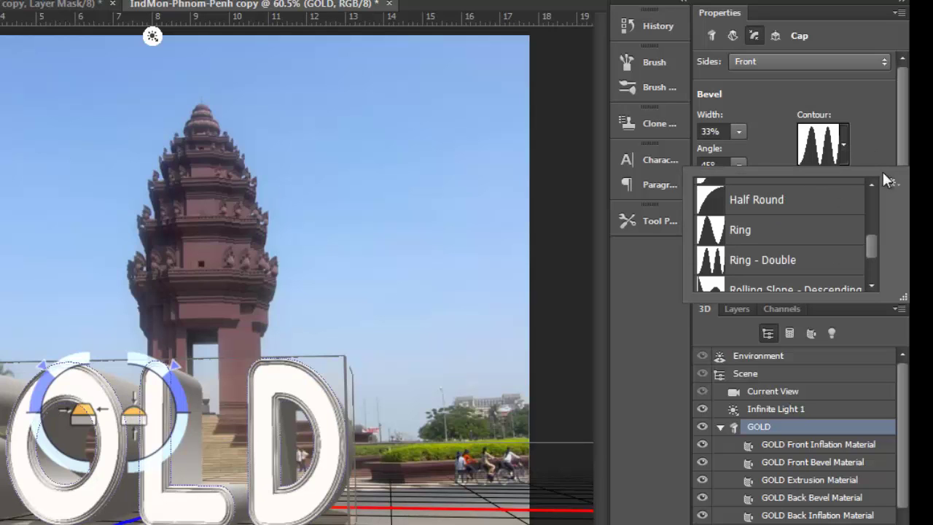
left_click(890, 183)
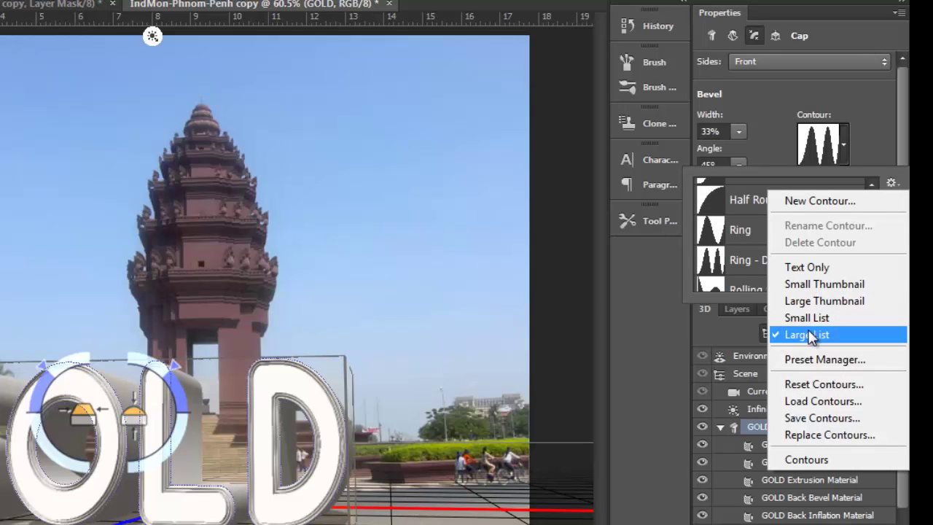
left_click(831, 335)
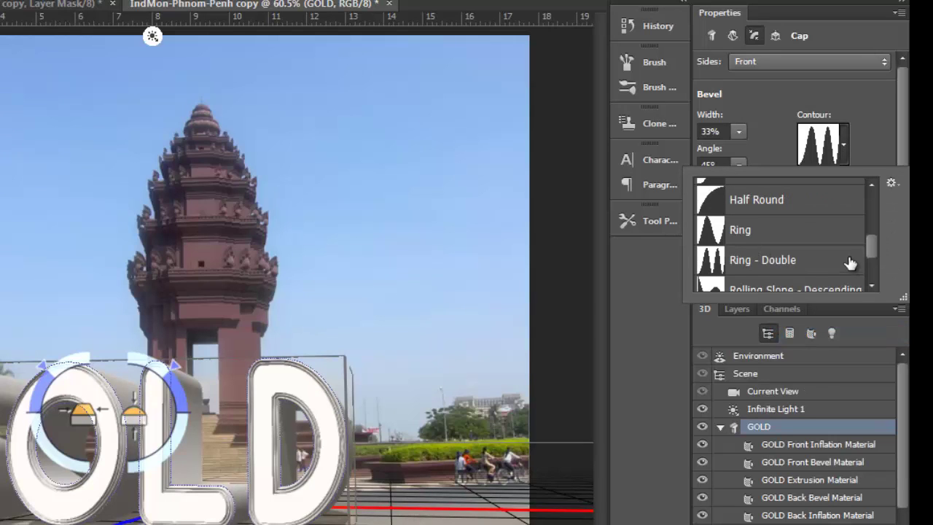
left_click(883, 143)
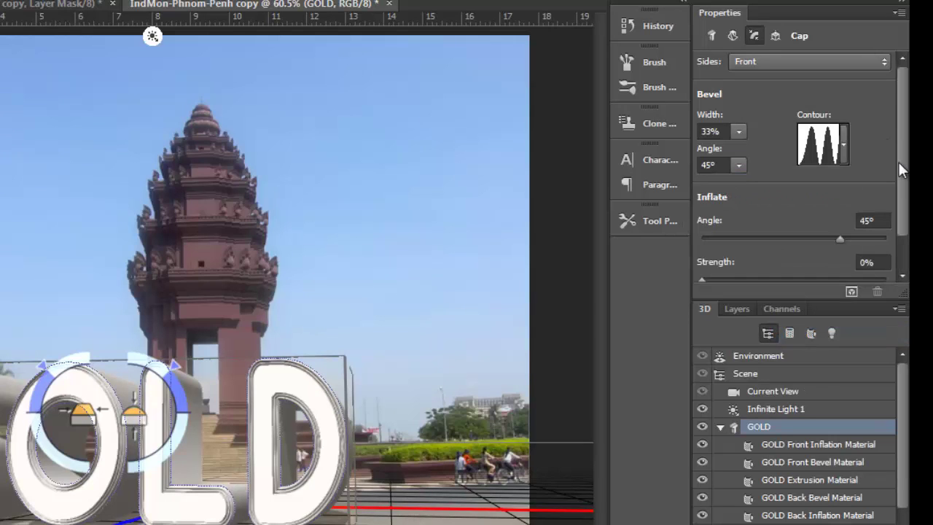
- Set the front cap's inflate strength to 16%
left_click_drag(903, 170, 904, 185)
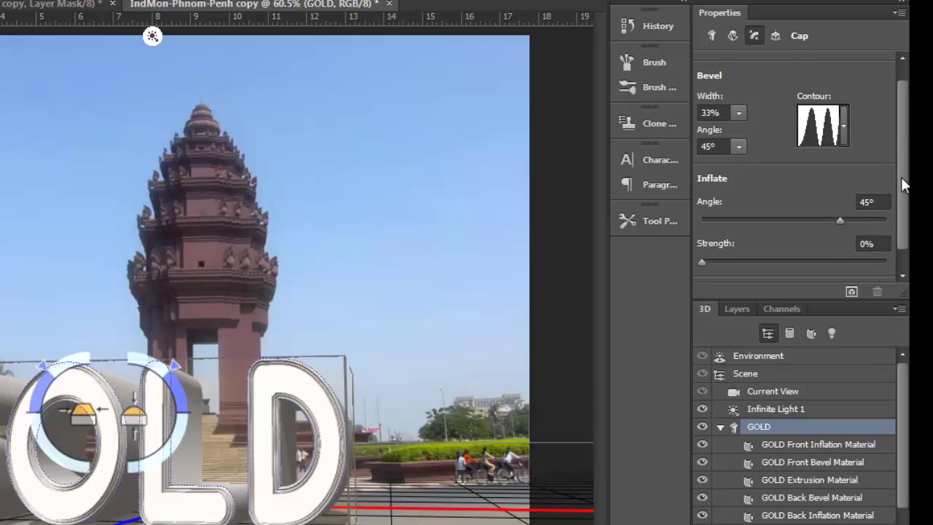
left_click_drag(904, 185, 904, 201)
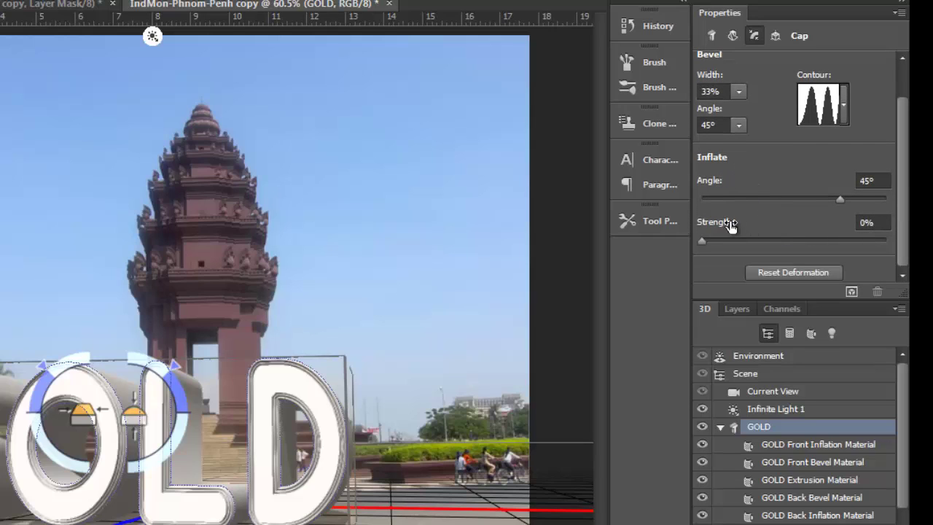
left_click(883, 224)
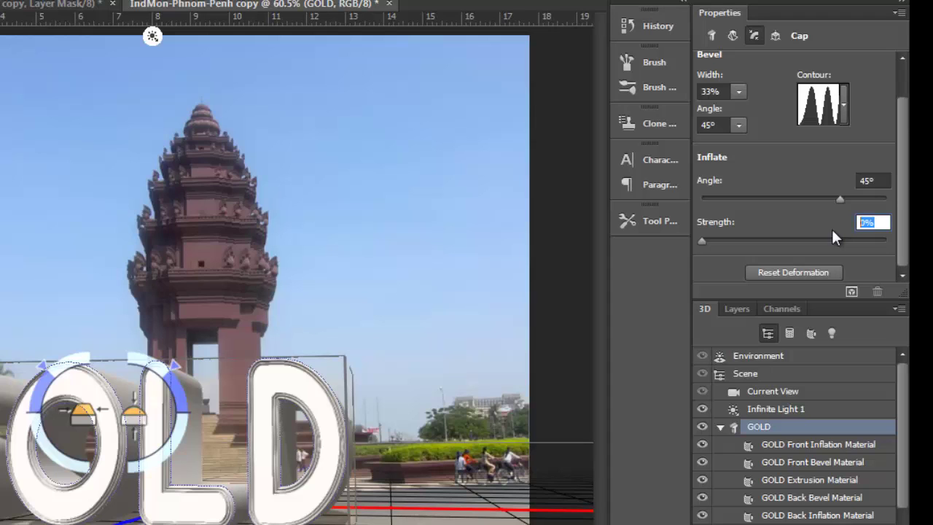
type("16")
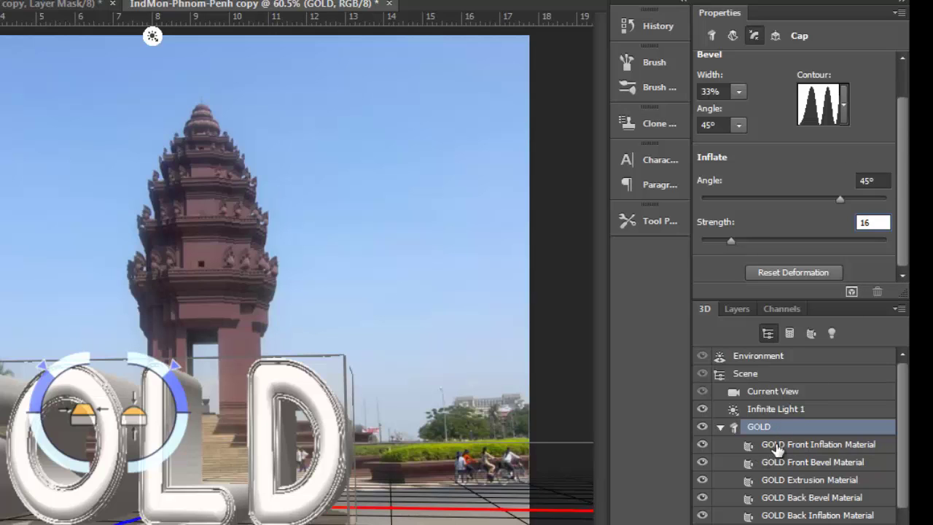
- Set the diffuse color of the GOLD Front Inflation Material to a dark golden yellow, RGB 100, 95, 16
left_click(819, 451)
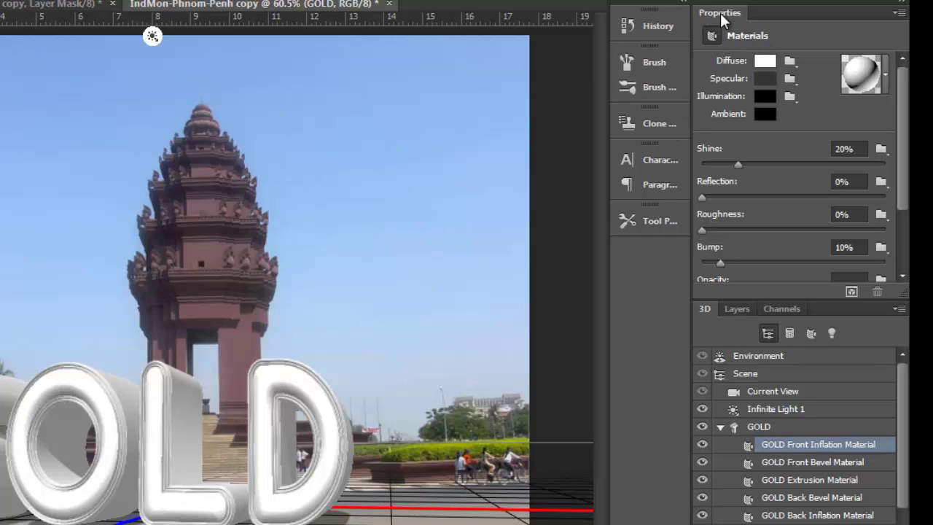
left_click(765, 64)
left_click_drag(420, 24, 451, 16)
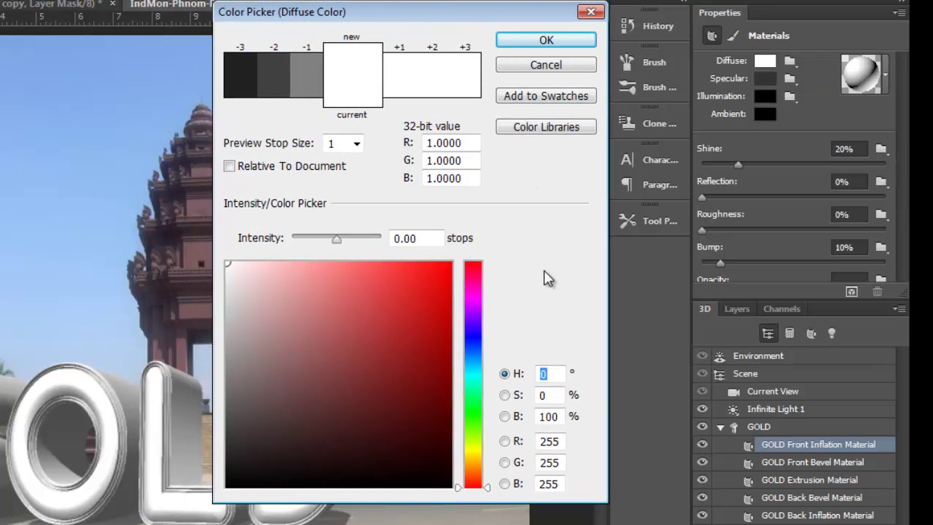
mouse_move(478, 482)
left_mouse_down()
mouse_move(478, 439)
mouse_move(478, 452)
left_mouse_up()
left_click_drag(418, 382, 416, 398)
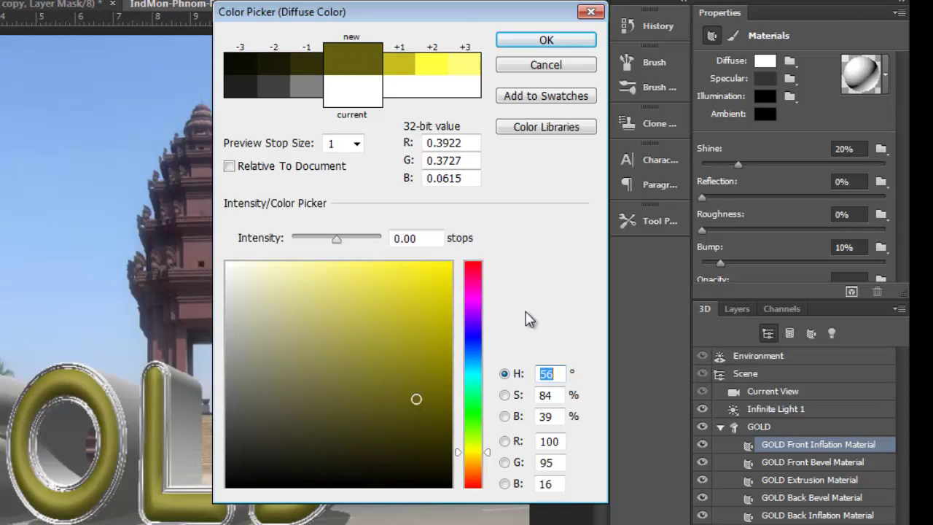
left_click(552, 41)
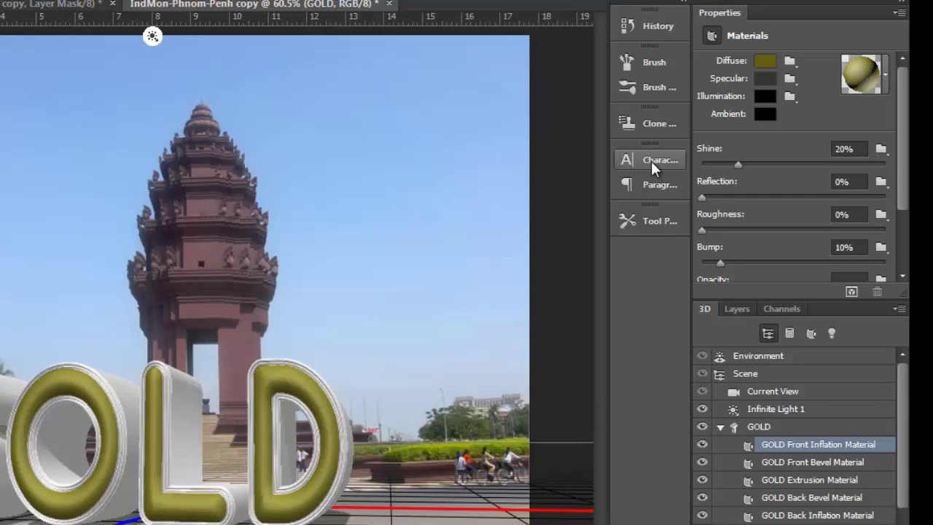
- Set the front inflation material's specular color to a very dark yellow, RGB 45, 42, 14
left_click(764, 78)
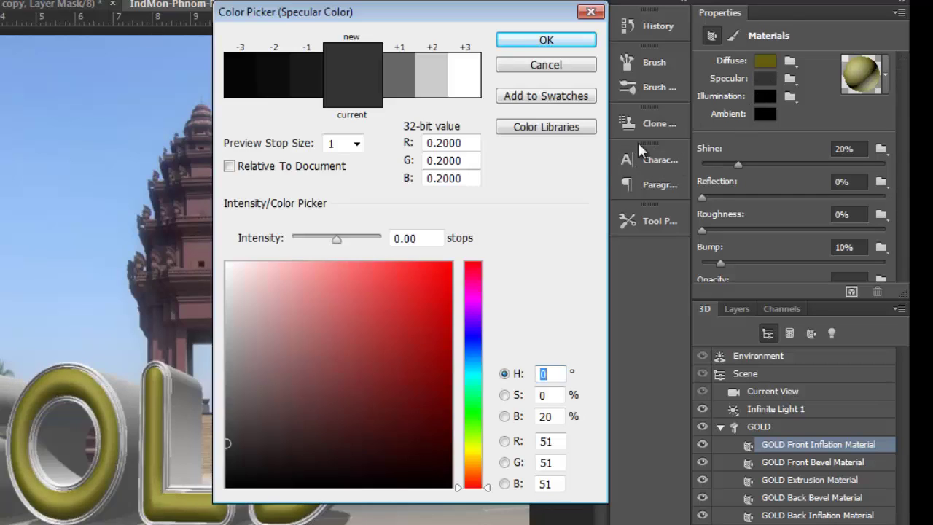
left_click(475, 440)
left_click_drag(475, 441, 475, 454)
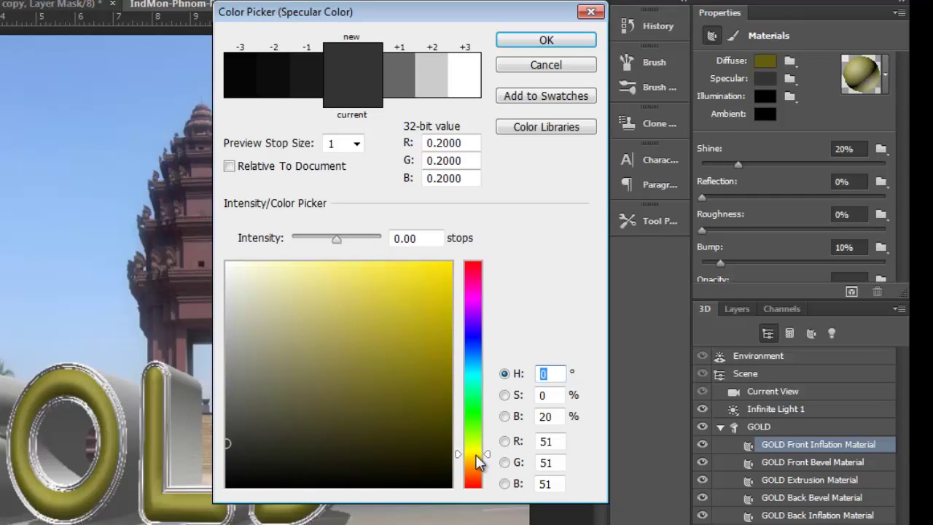
left_click(79, 384)
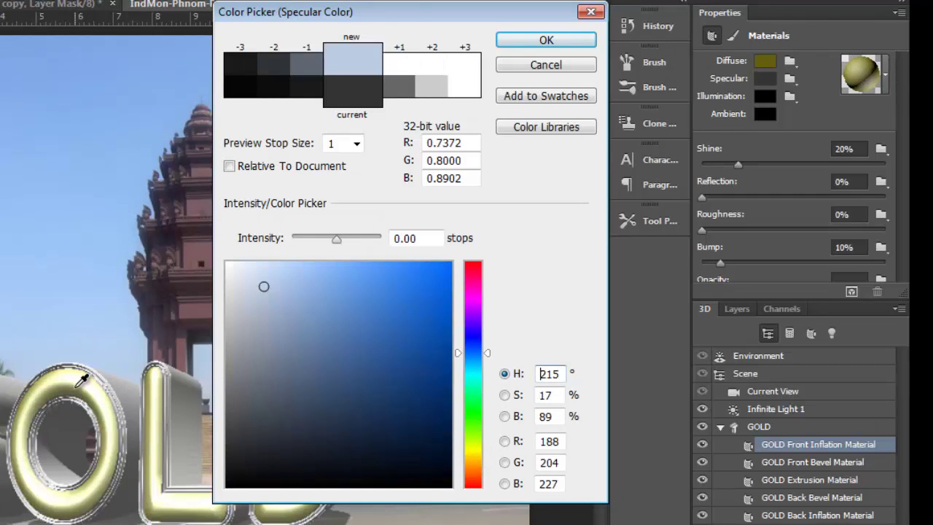
left_click(73, 380)
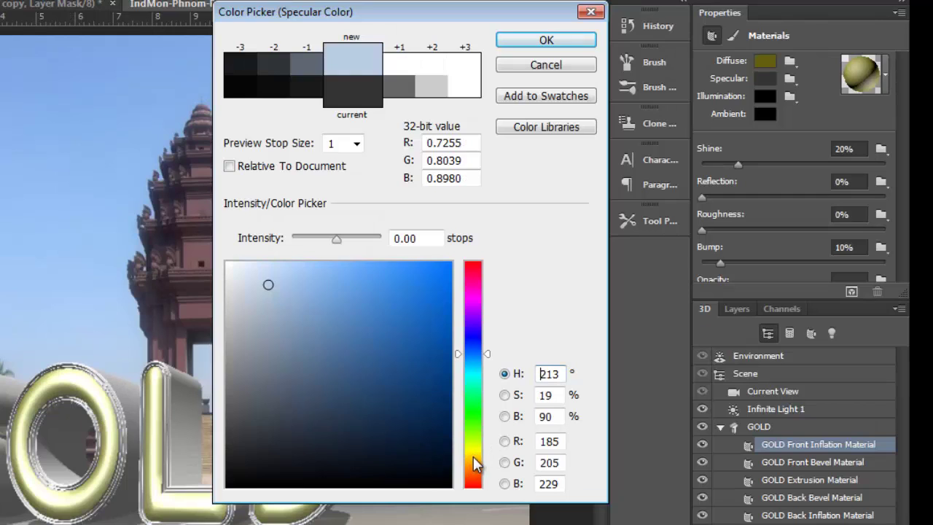
mouse_move(474, 460)
left_mouse_down()
mouse_move(470, 441)
mouse_move(470, 453)
left_mouse_up()
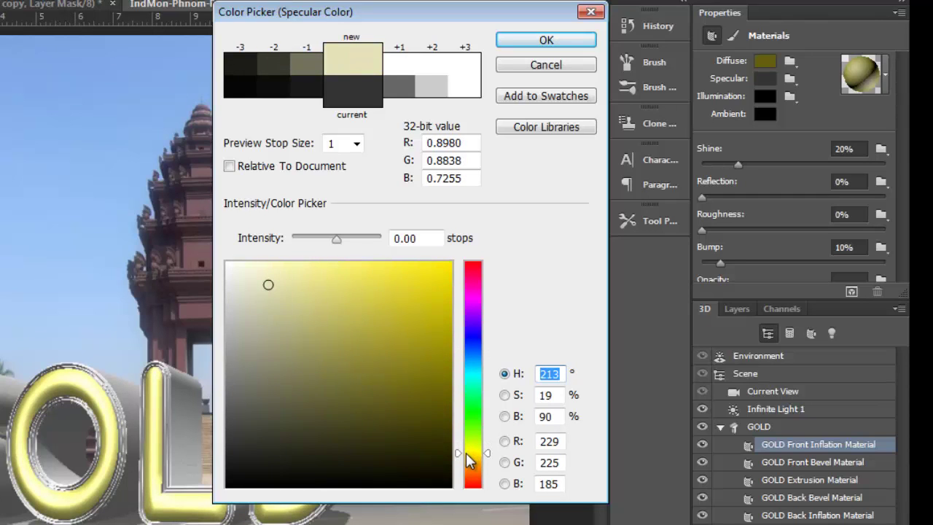
left_click(354, 393)
mouse_move(354, 393)
left_mouse_down()
mouse_move(315, 377)
mouse_move(356, 406)
mouse_move(367, 442)
mouse_move(364, 430)
mouse_move(383, 447)
left_mouse_up()
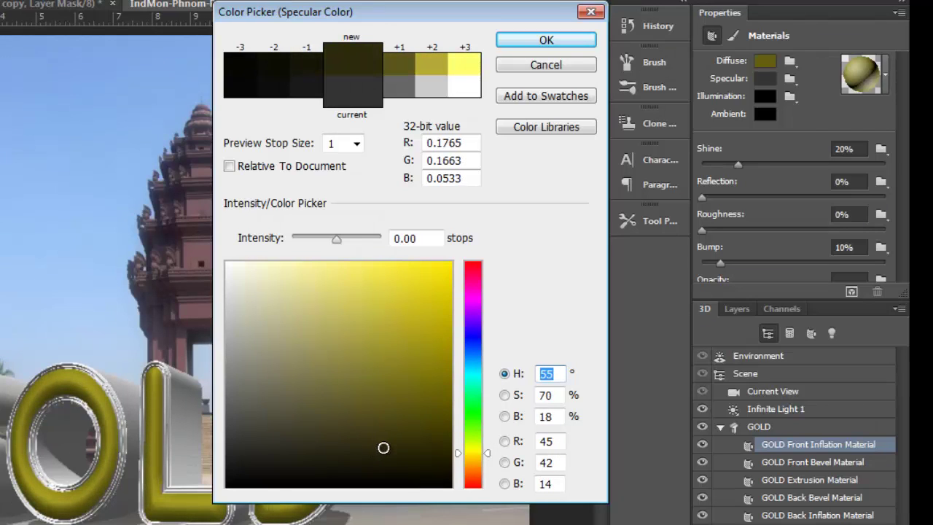
left_click(572, 41)
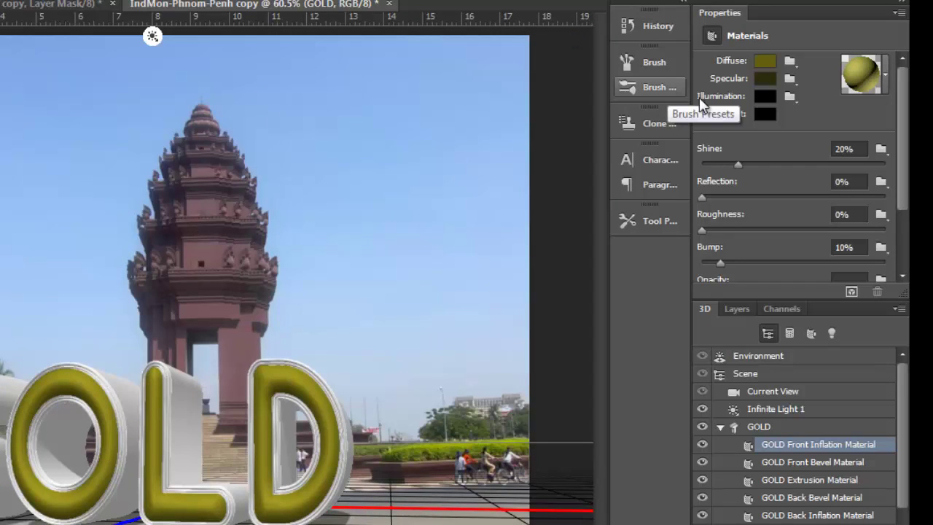
- Set the front inflation material's shine to 40% and its reflection to 25%
left_click(864, 149)
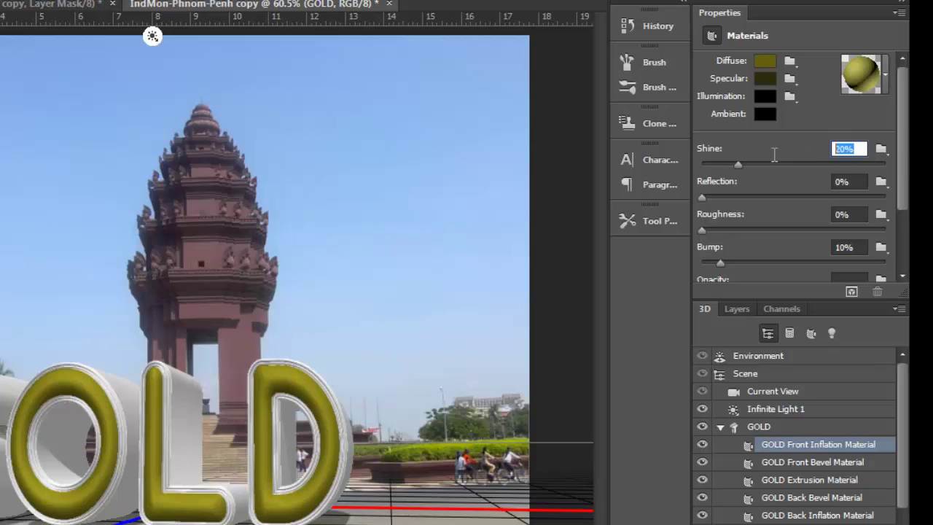
type("40")
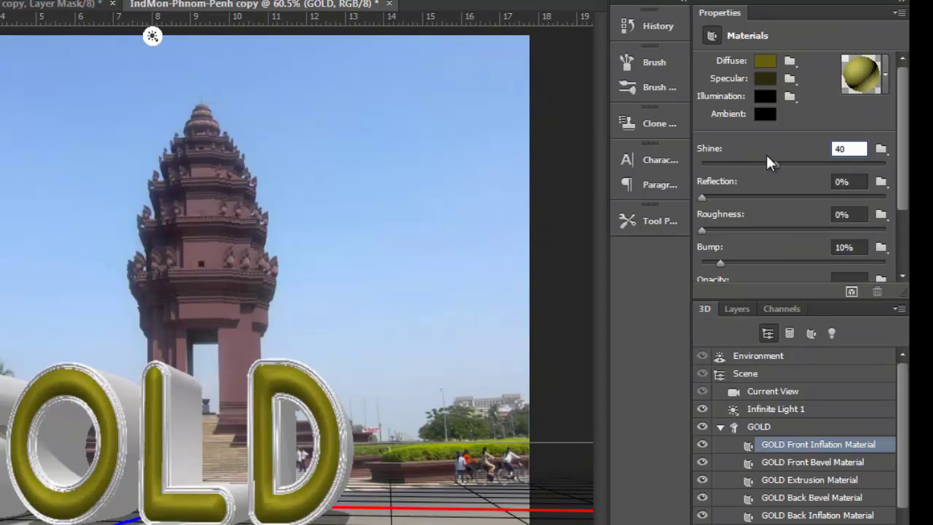
left_click(859, 182)
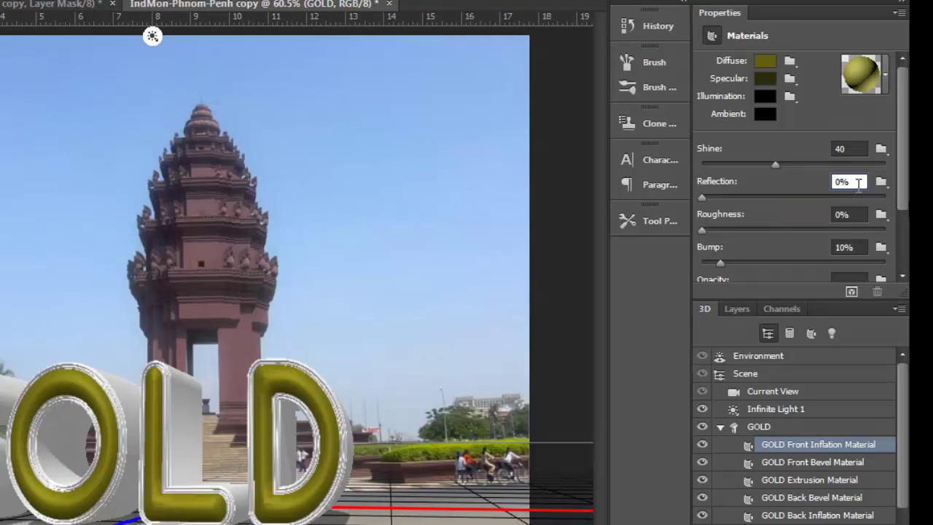
left_click_drag(858, 187, 786, 188)
type("25")
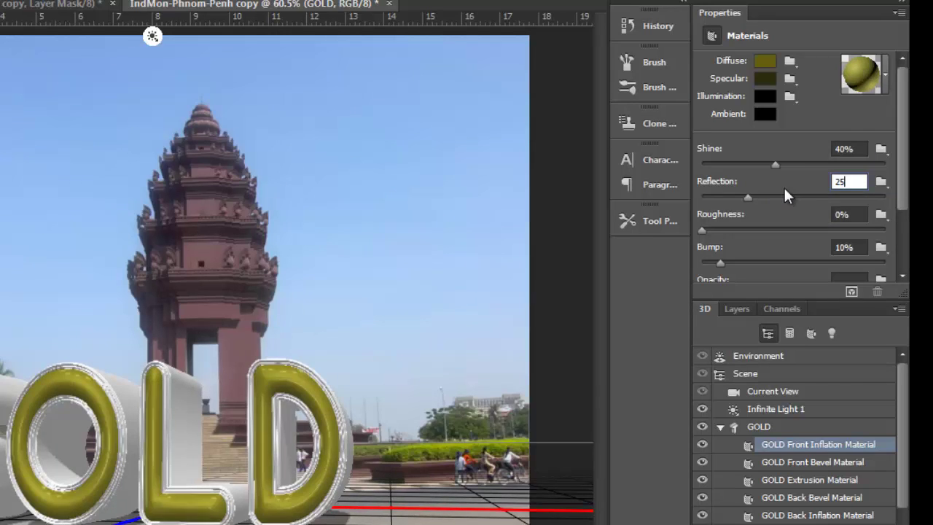
- Load FrontInflationMaterialBumpTexture from the Texture folder on DATA (D:) as the front inflation material's bump texture
left_click_drag(906, 182, 906, 207)
left_click(862, 209)
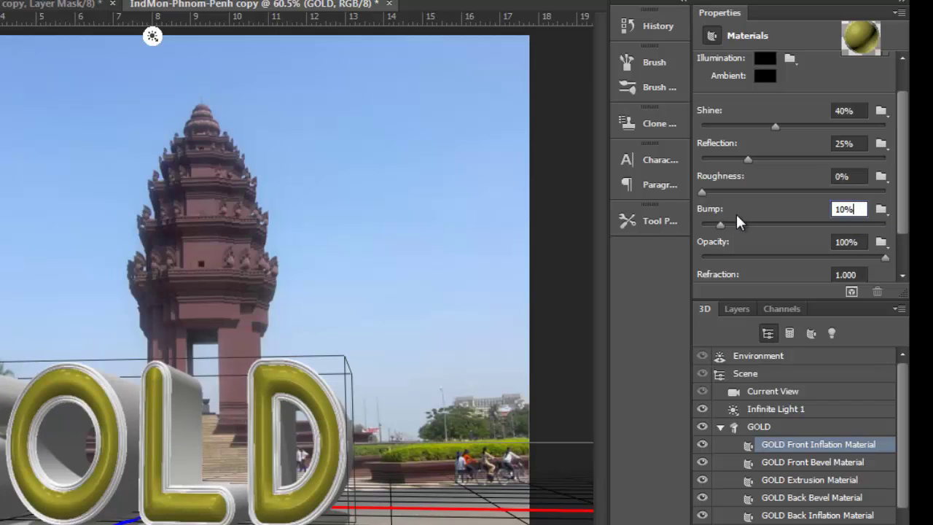
left_click(881, 210)
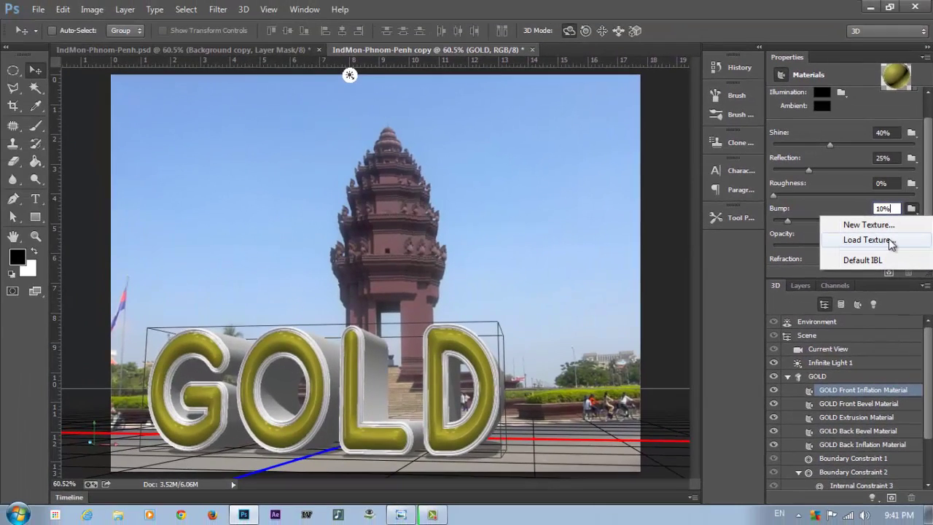
left_click(888, 242)
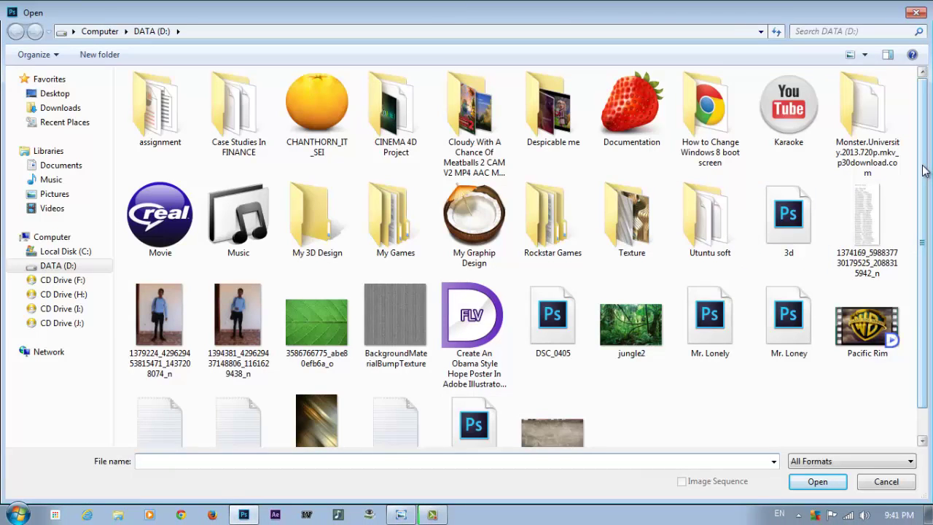
left_click_drag(926, 172, 924, 194)
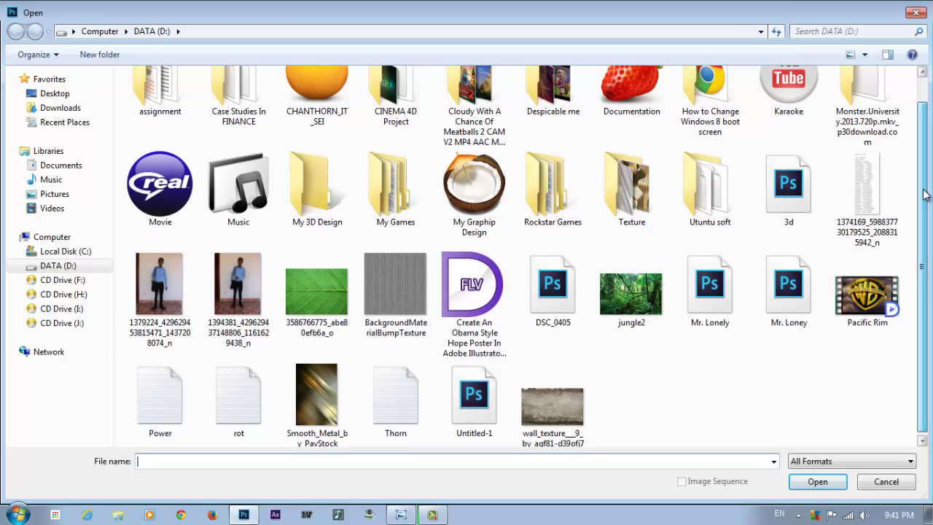
double_click(631, 188)
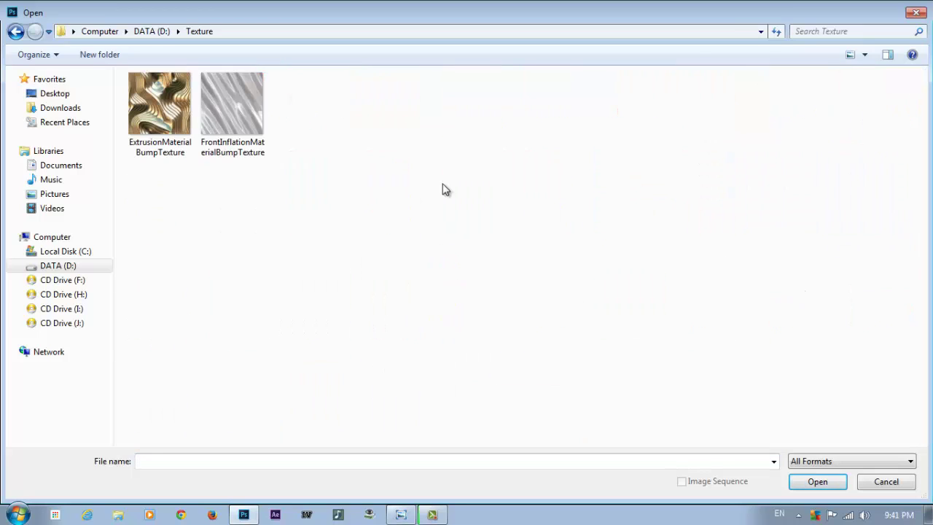
left_click(240, 124)
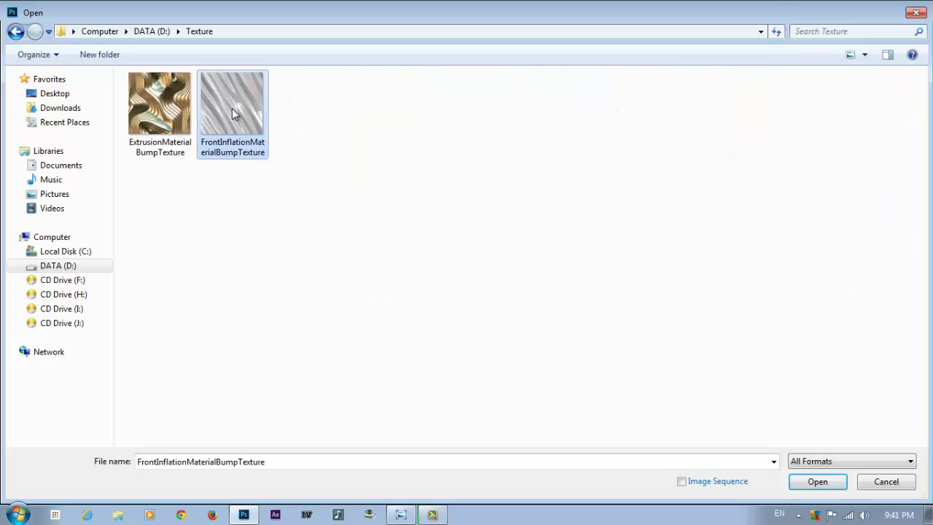
left_click(811, 482)
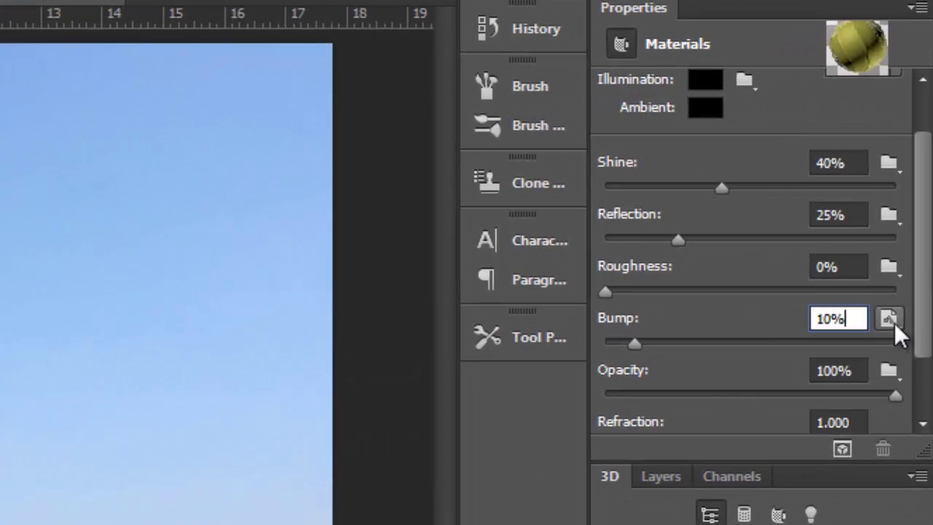
- Set the bump texture's U scale to 270.30%, V scale to 161.39%, U offset to 48.51% and V offset to 4.95%
left_click(893, 322)
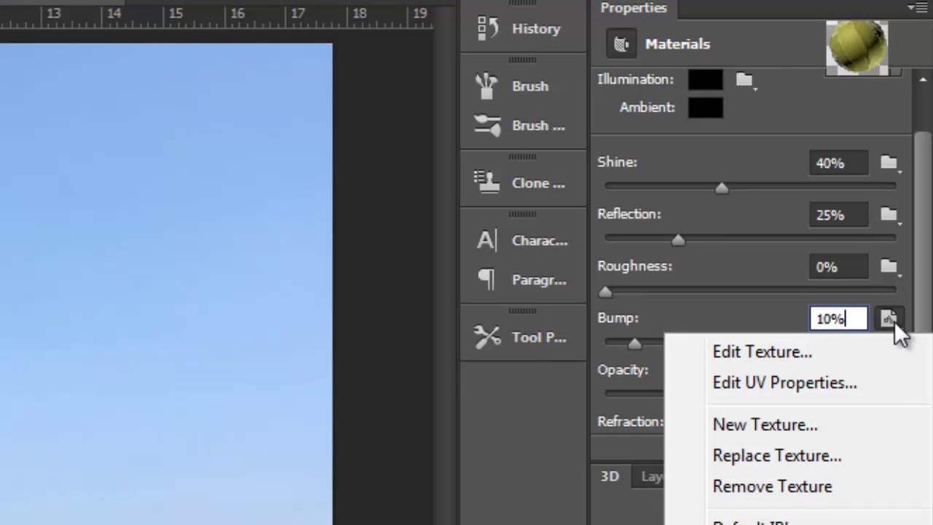
left_click(766, 386)
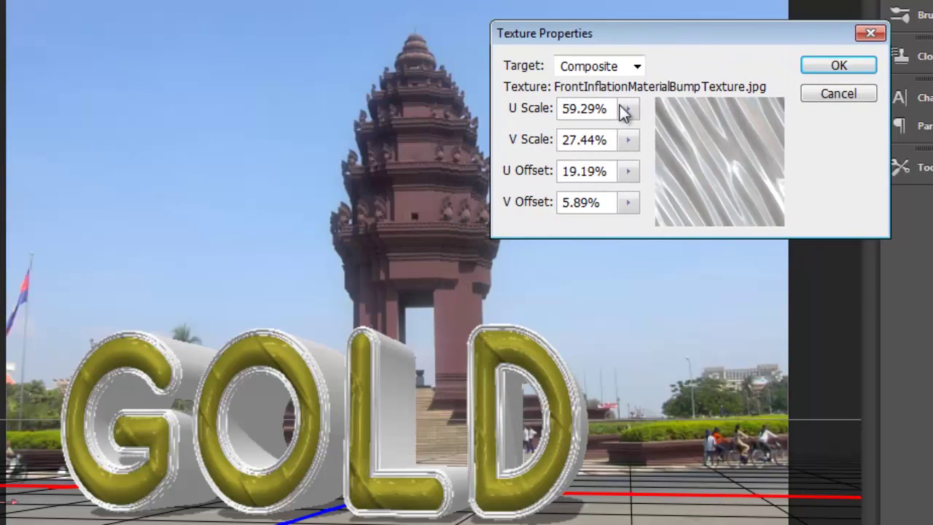
left_click_drag(532, 146, 552, 146)
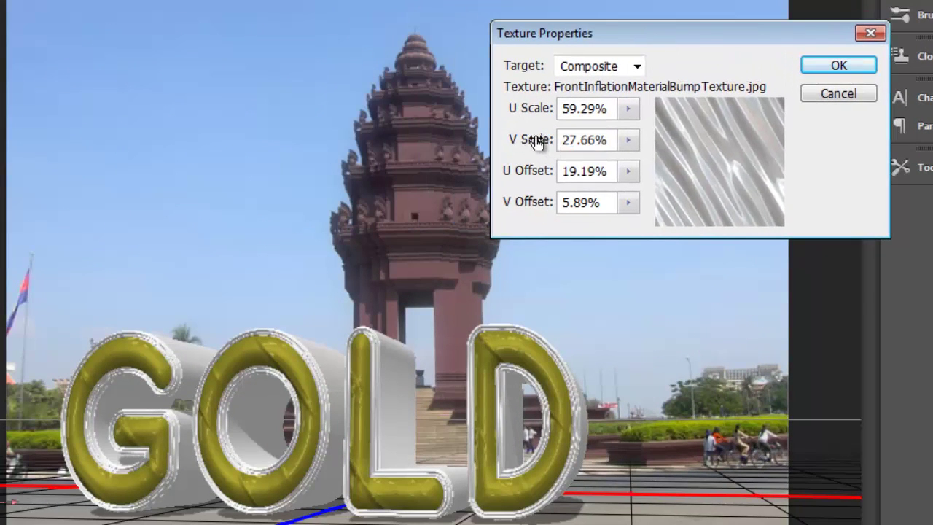
left_click_drag(526, 110, 586, 102)
left_click_drag(516, 114, 608, 109)
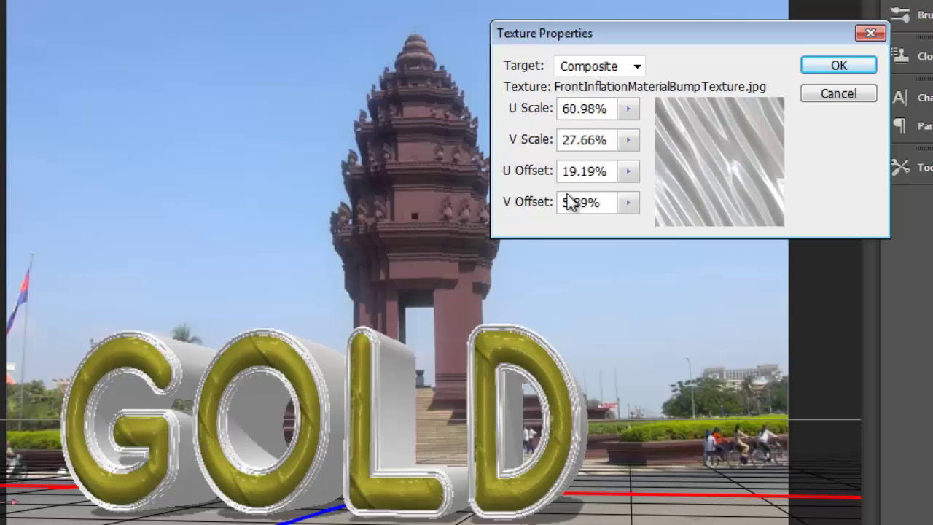
left_click_drag(538, 211, 443, 160)
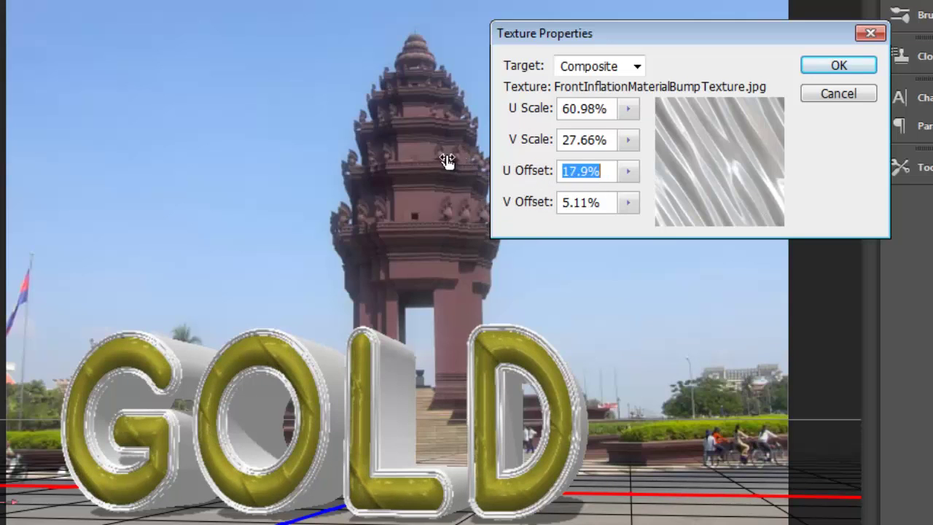
left_click_drag(520, 139, 578, 129)
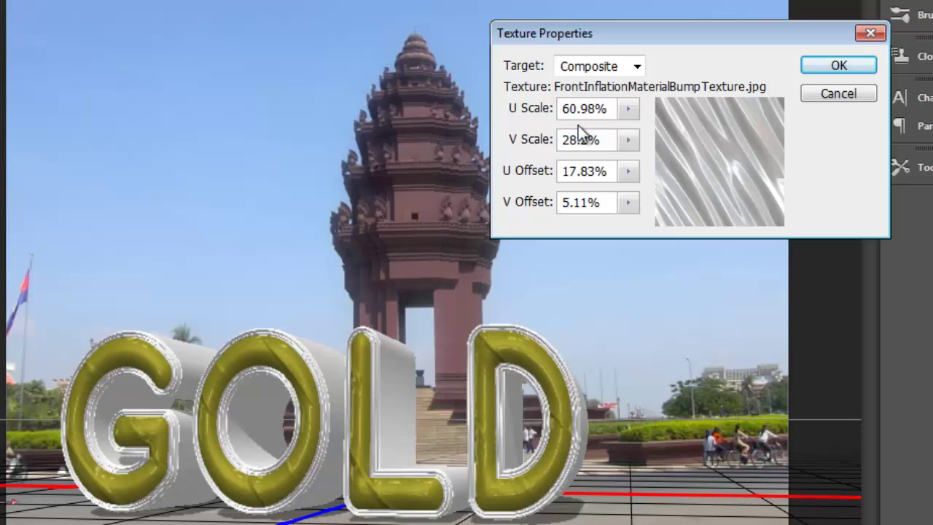
mouse_move(629, 146)
left_mouse_down()
mouse_move(629, 173)
mouse_move(652, 167)
mouse_move(641, 160)
left_mouse_up()
left_click_drag(628, 109, 649, 141)
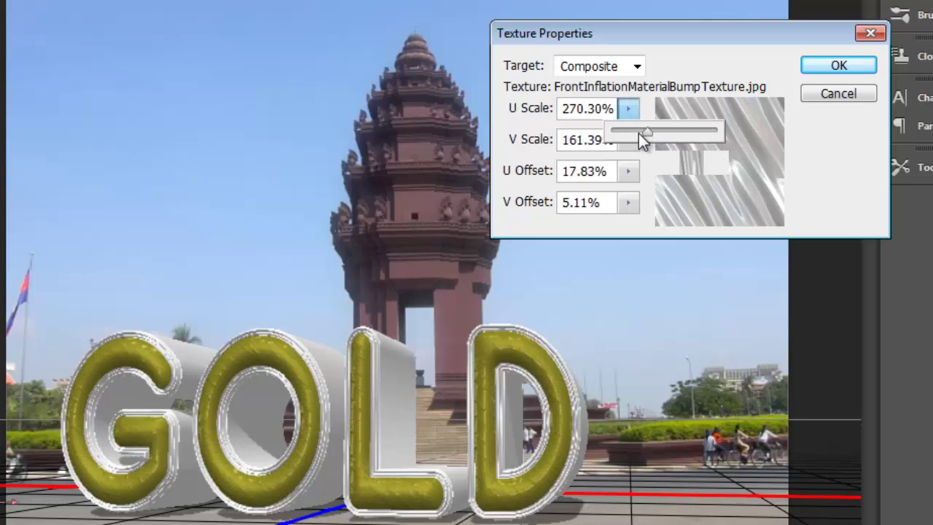
left_click_drag(629, 174, 628, 228)
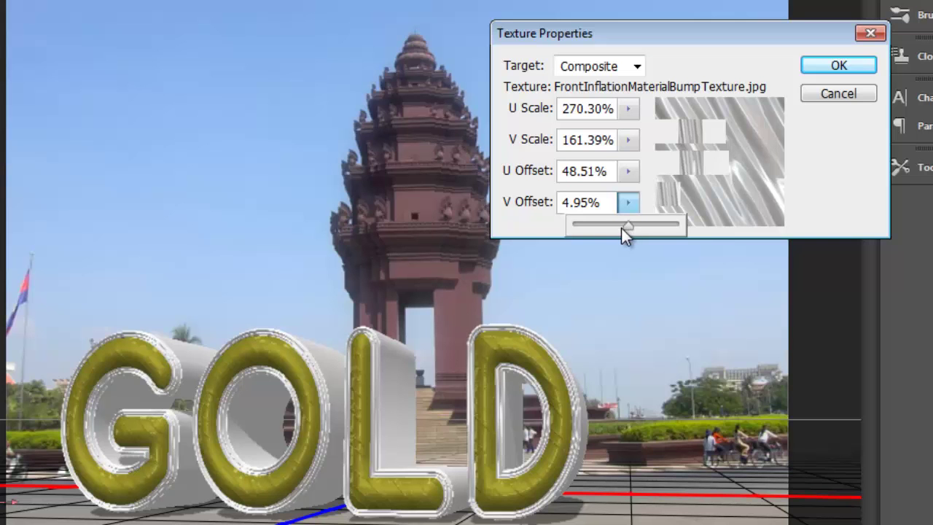
left_click(828, 72)
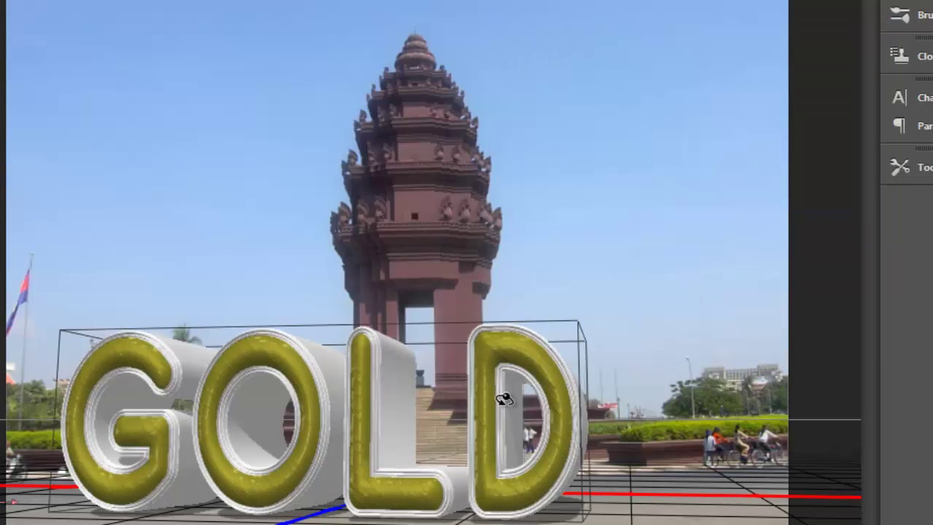
- Set the diffuse color of the GOLD Front Bevel Material to a golden yellow, RGB 209, 190, 25
key("z")
left_click_drag(561, 408, 620, 309)
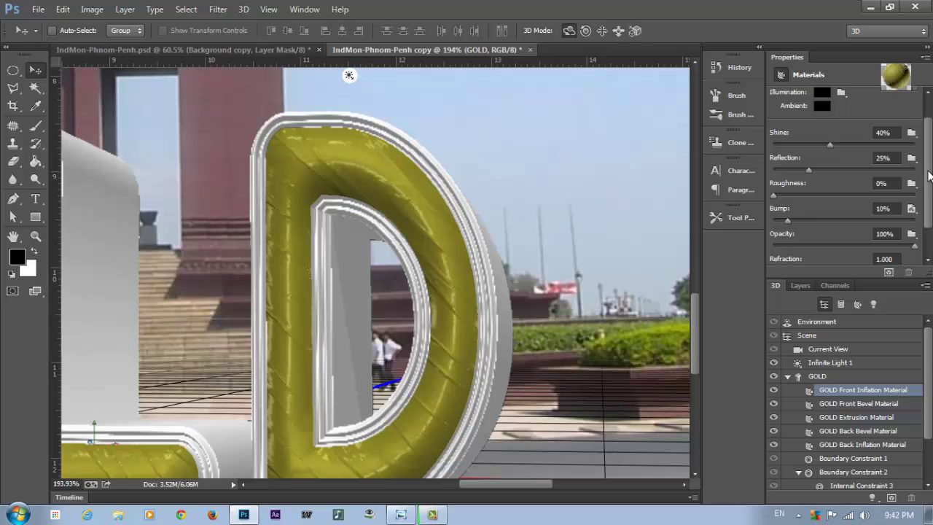
left_click_drag(931, 172, 929, 137)
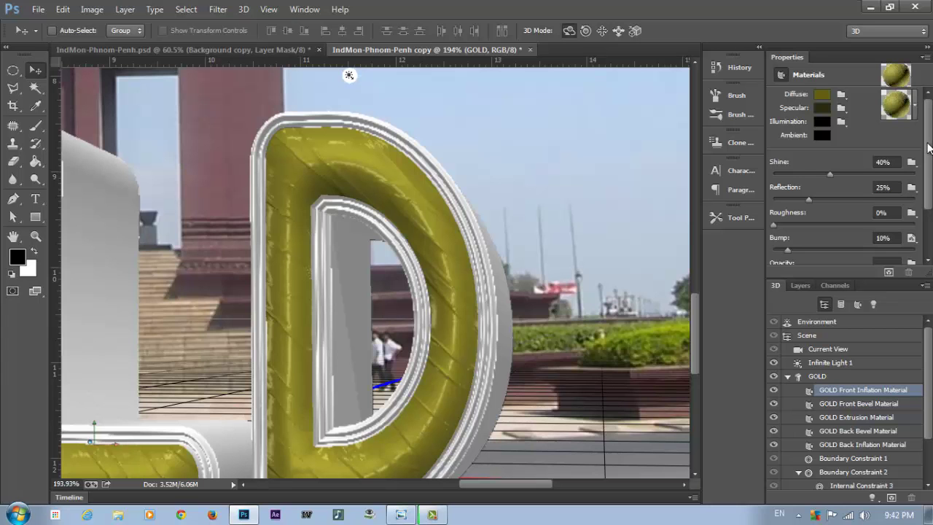
left_click_drag(928, 148, 930, 172)
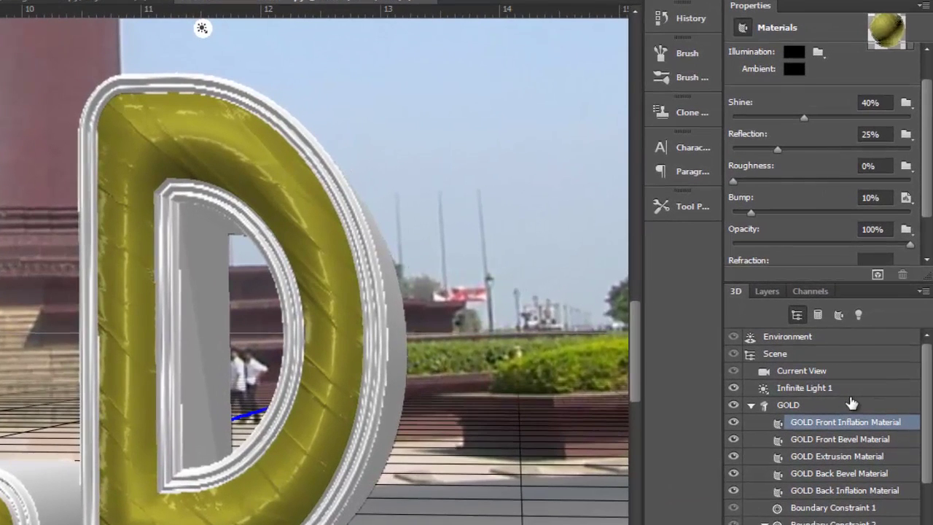
left_click_drag(927, 198, 931, 162)
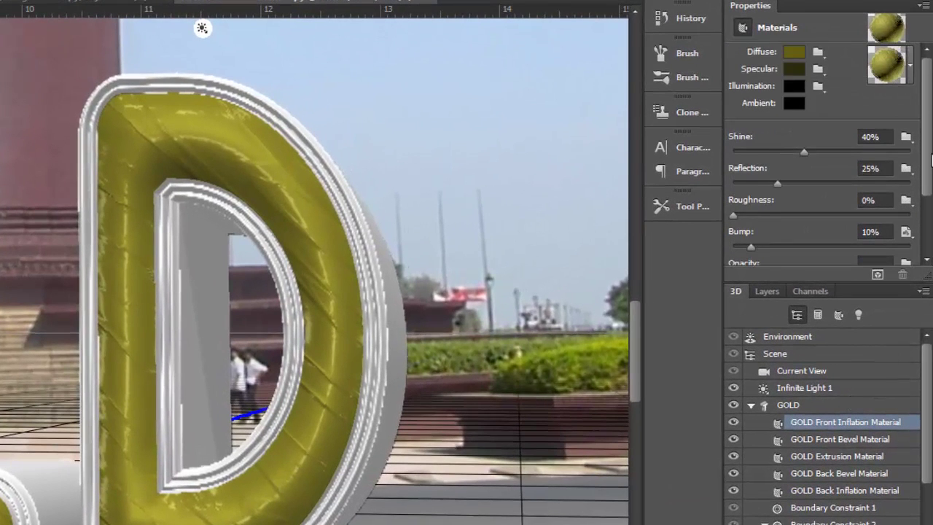
left_click(823, 440)
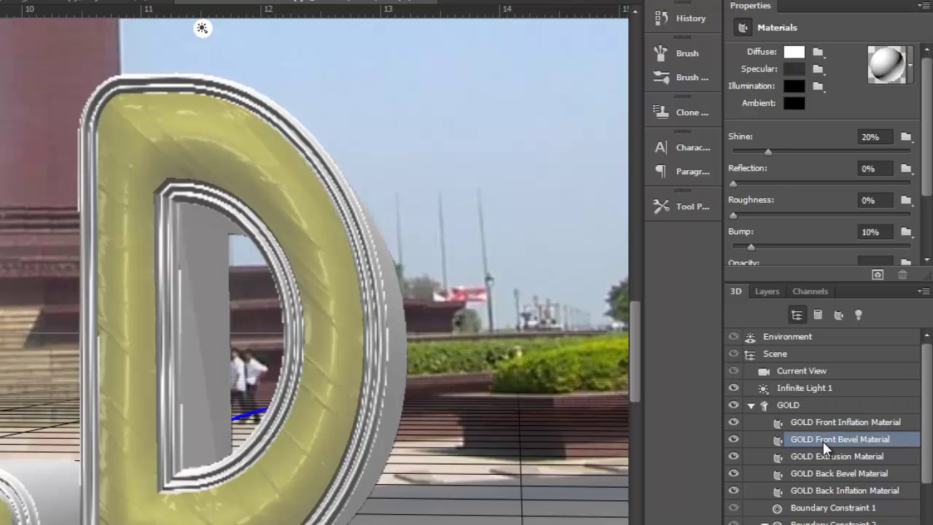
left_click(794, 52)
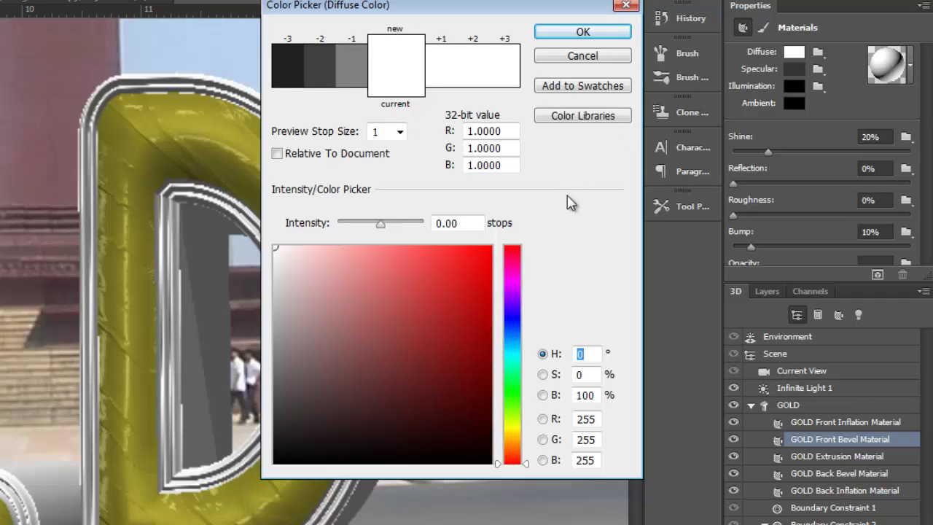
left_click(517, 416)
mouse_move(519, 421)
left_mouse_down()
mouse_move(519, 413)
mouse_move(519, 424)
left_mouse_up()
left_click(462, 267)
mouse_move(463, 267)
left_mouse_down()
mouse_move(466, 292)
mouse_move(471, 277)
mouse_move(462, 300)
left_mouse_up()
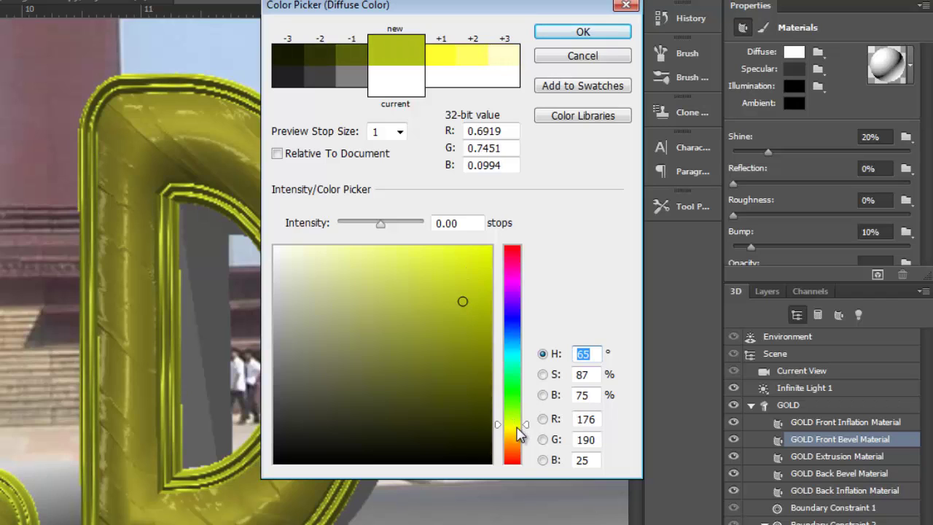
left_click_drag(520, 424, 520, 431)
left_click_drag(463, 302, 465, 285)
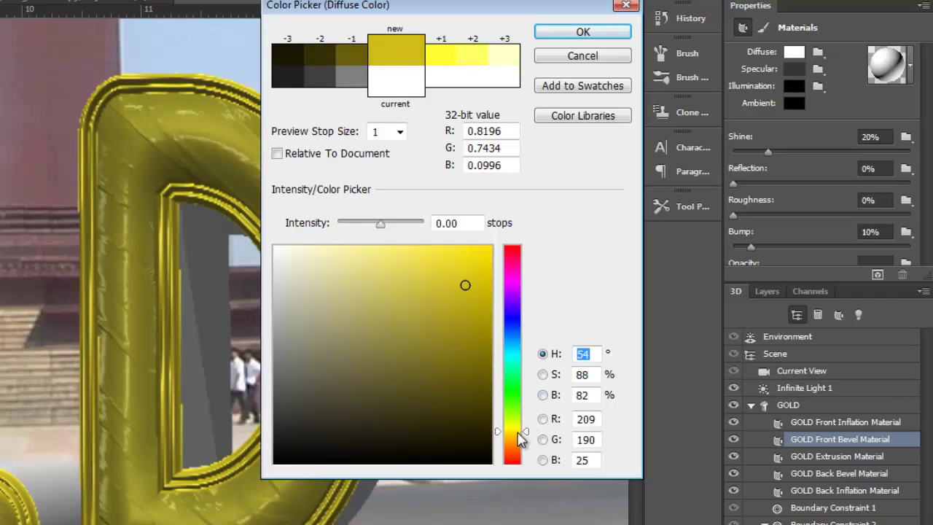
left_click(613, 37)
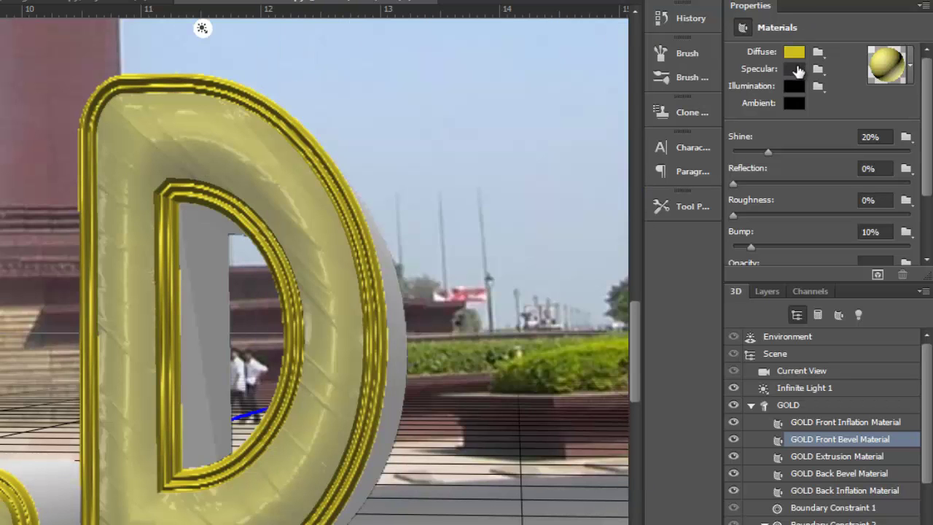
- Set the front bevel material's specular color to a pale cream yellow
left_click(796, 69)
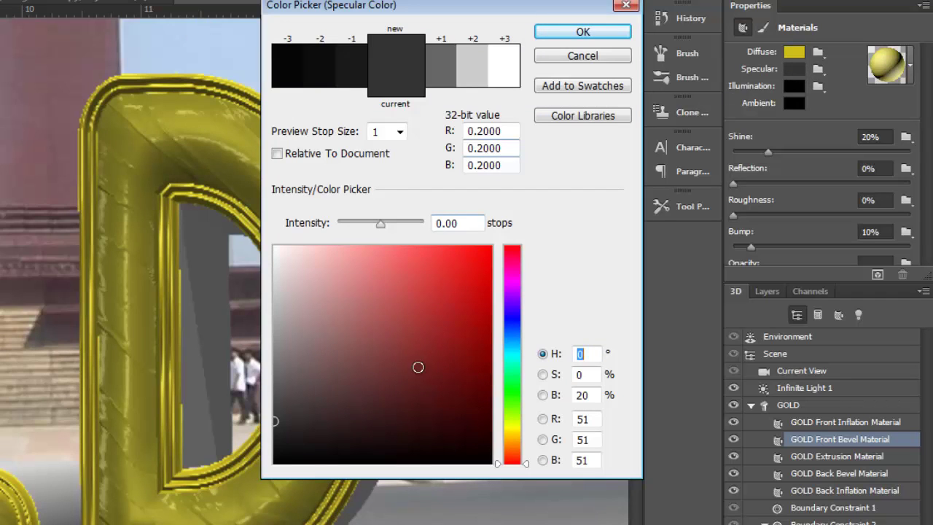
left_click(514, 425)
left_click_drag(513, 425, 511, 429)
mouse_move(421, 285)
left_mouse_down()
mouse_move(354, 252)
mouse_move(312, 259)
mouse_move(337, 260)
mouse_move(325, 258)
left_mouse_up()
left_click(580, 32)
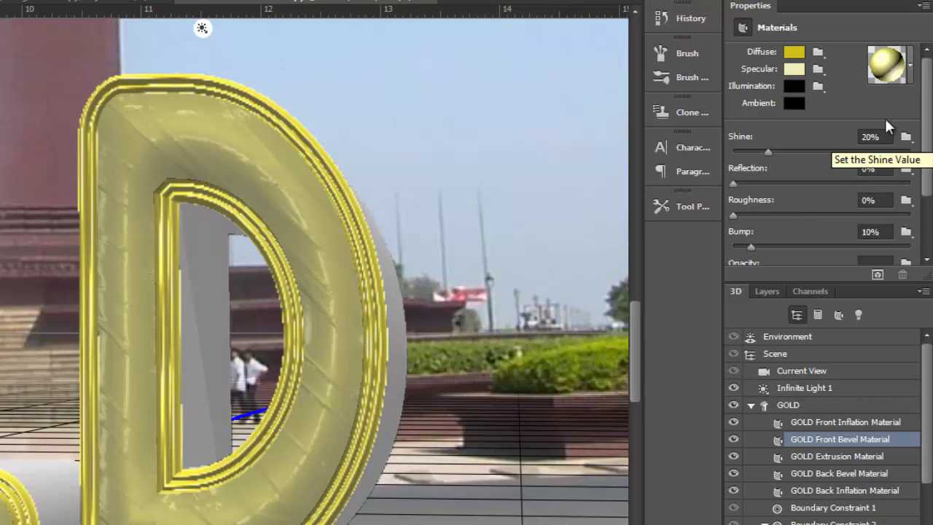
- Set the front bevel material's shine to 40% and its reflection to 40%
left_click(890, 139)
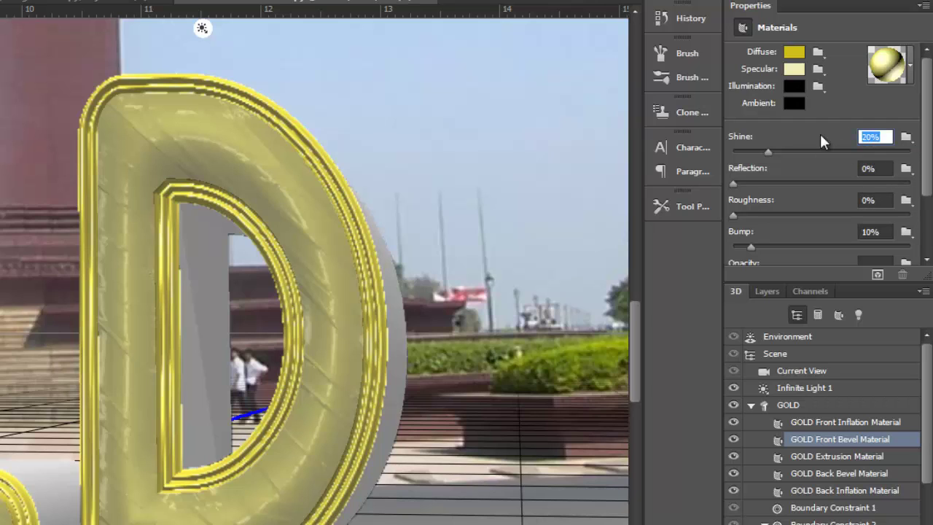
type("40")
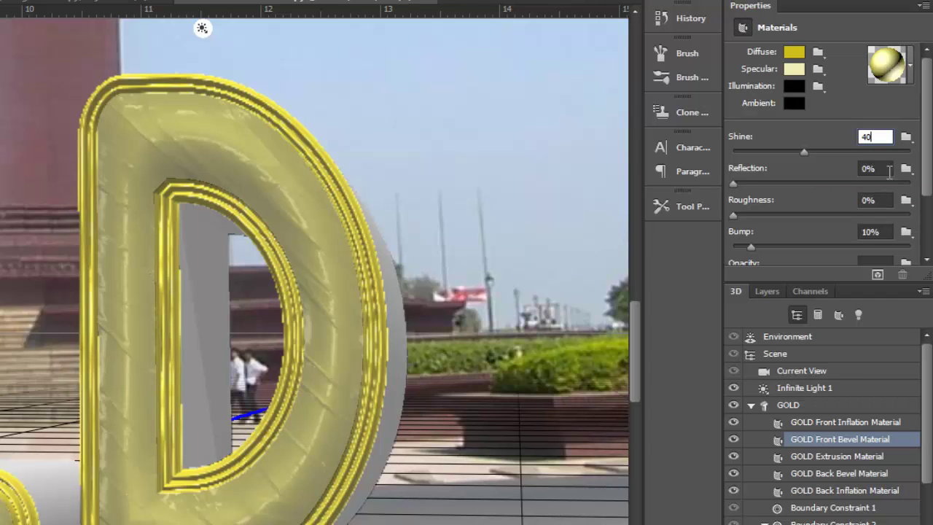
scroll(929, 146, "down", 3)
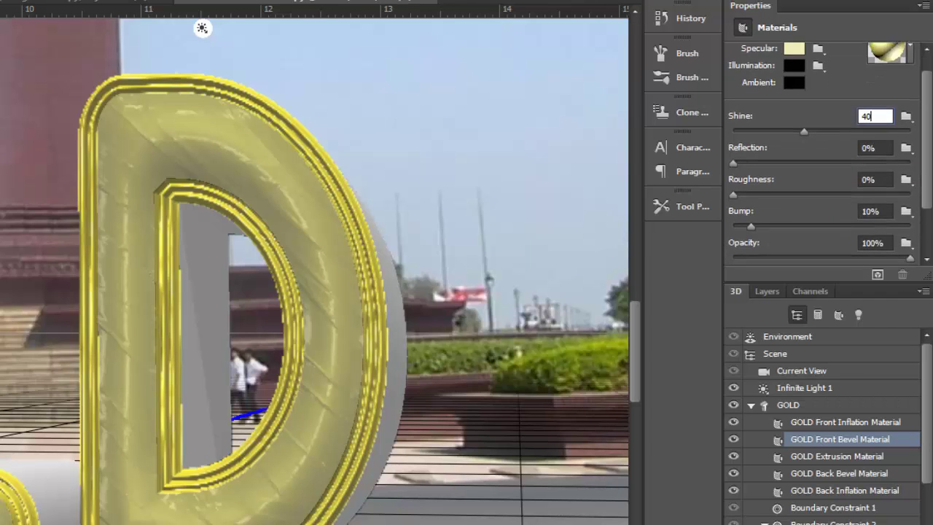
scroll(930, 146, "up", 3)
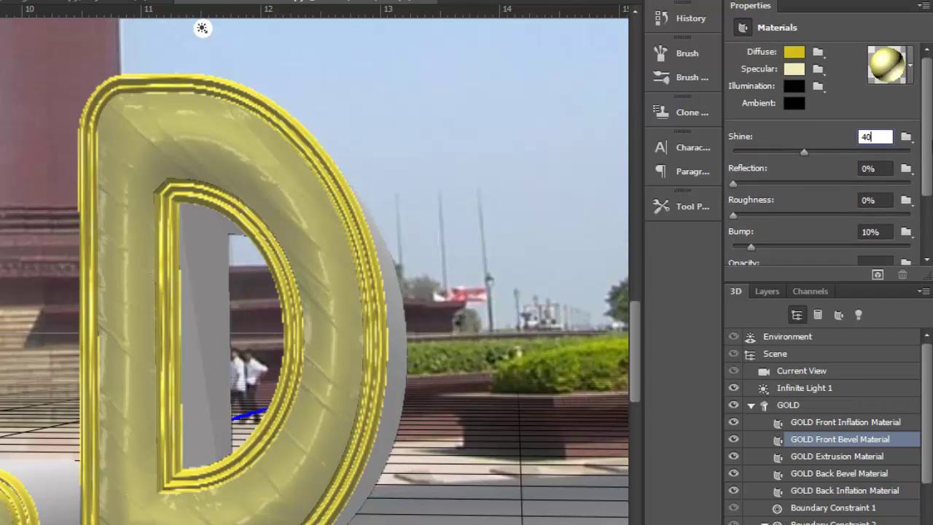
key("Tab")
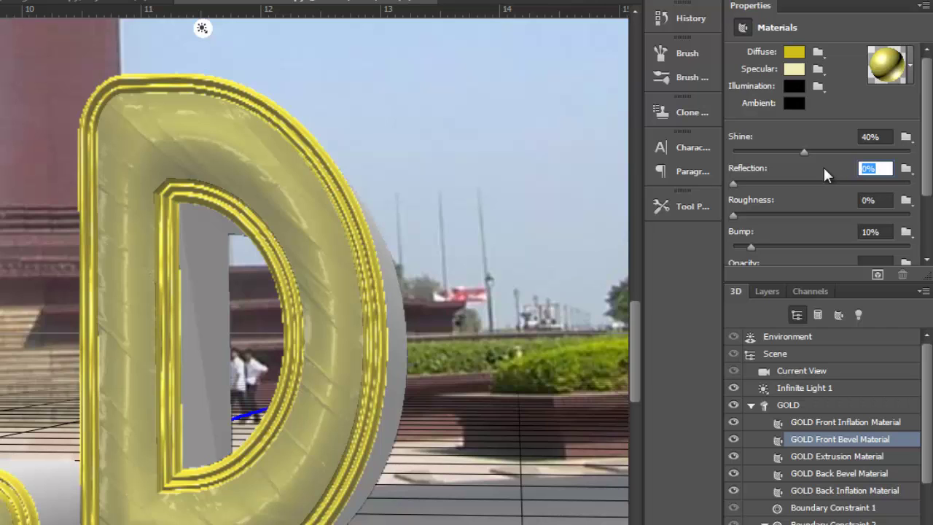
type("40")
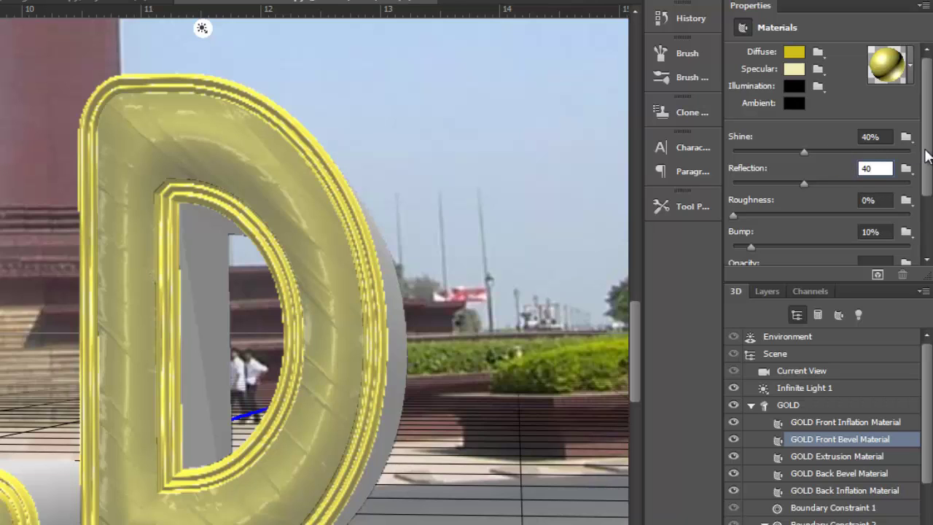
scroll(822, 153, "down", 3)
scroll(919, 139, "up", 3)
left_click(872, 203)
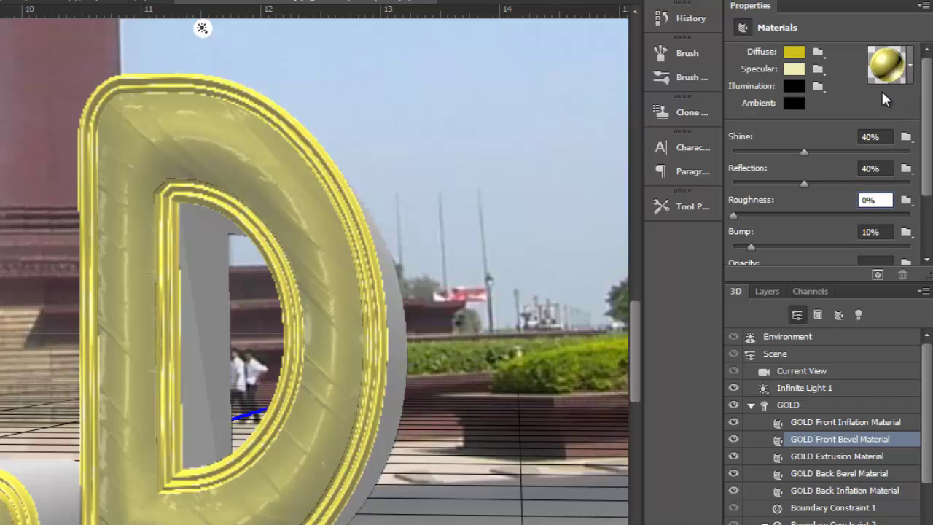
left_click(889, 137)
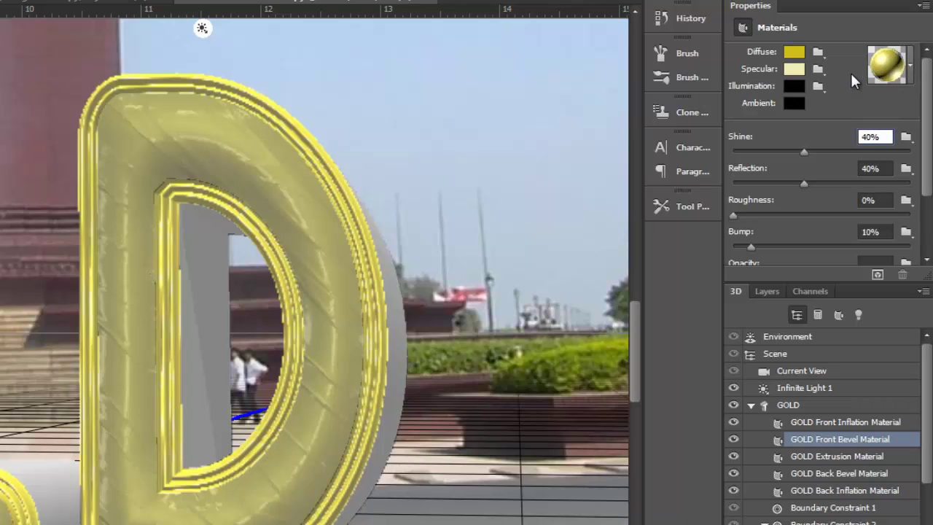
- Try to save the front bevel material as a new material preset named Gold
left_click(911, 69)
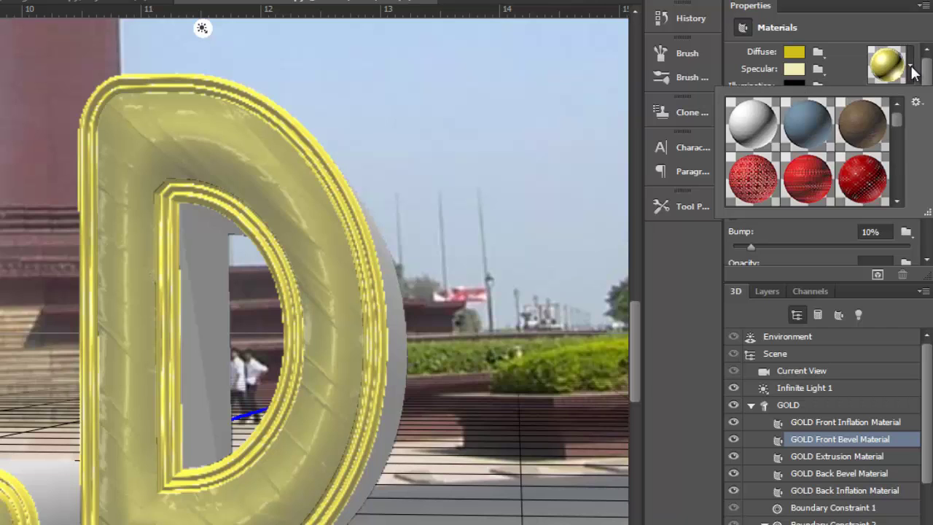
left_click(917, 106)
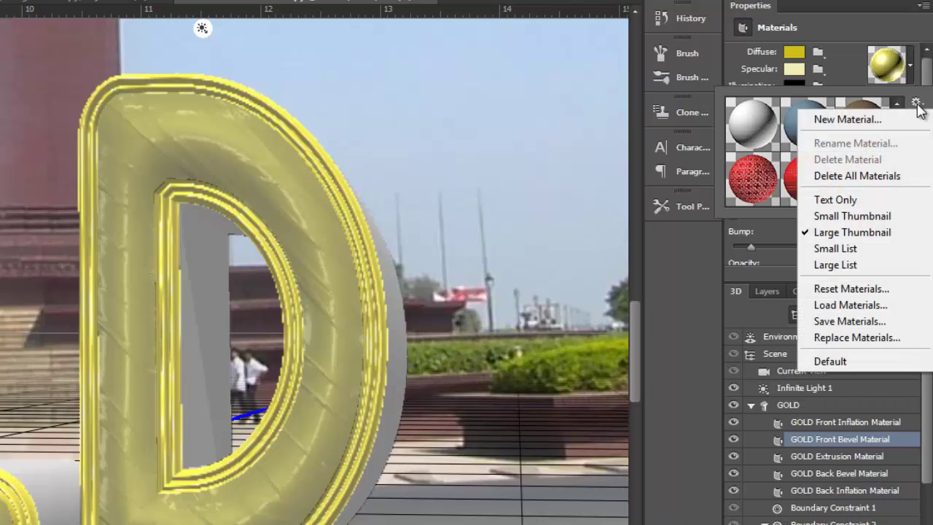
left_click(879, 120)
left_click(397, 148)
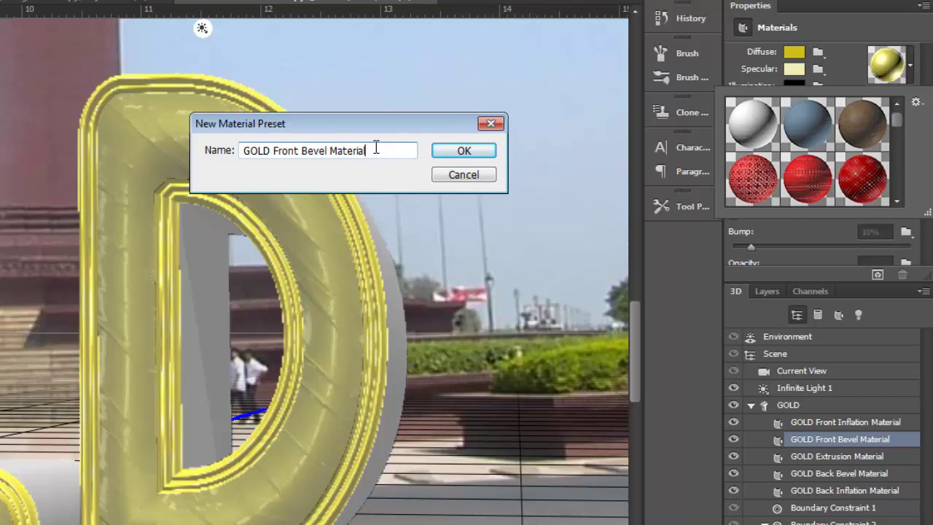
key("BackSpace")
key("BackSpace")
key("BackSpace")
key("BackSpace")
key("BackSpace")
key("BackSpace")
key("BackSpace")
key("BackSpace")
key("BackSpace")
key("BackSpace")
key("BackSpace")
key("BackSpace")
key("BackSpace")
key("BackSpace")
key("BackSpace")
key("BackSpace")
key("BackSpace")
key("BackSpace")
key("BackSpace")
key("BackSpace")
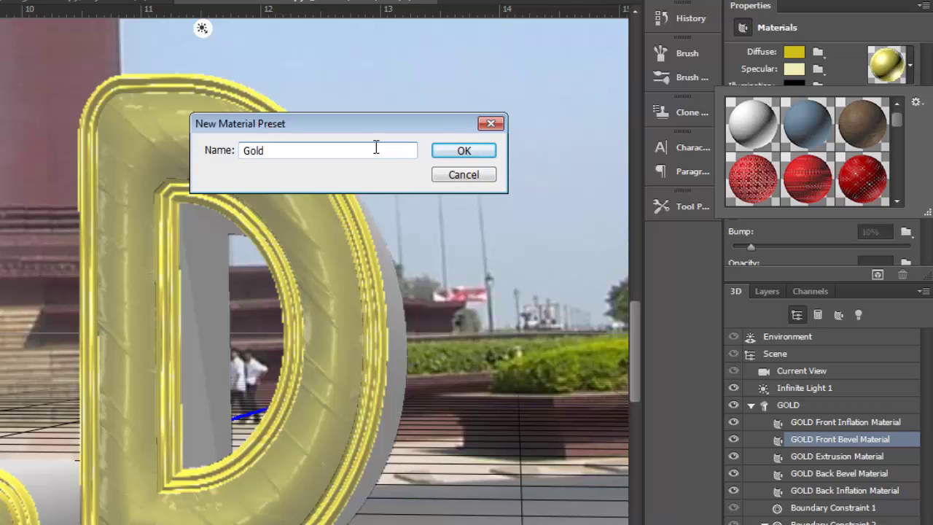
left_click(463, 150)
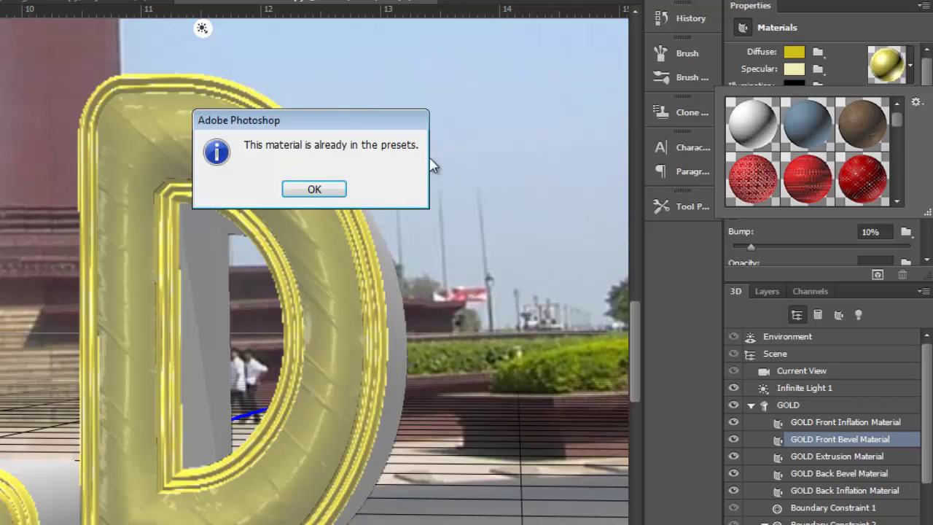
left_click(314, 190)
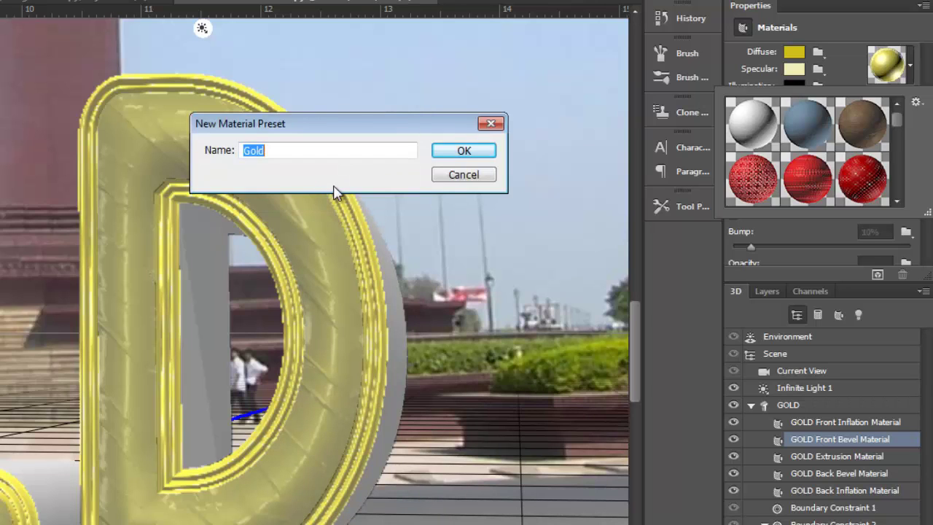
left_click(463, 174)
mouse_move(901, 121)
left_mouse_down()
mouse_move(910, 202)
mouse_move(891, 166)
mouse_move(890, 115)
left_mouse_up()
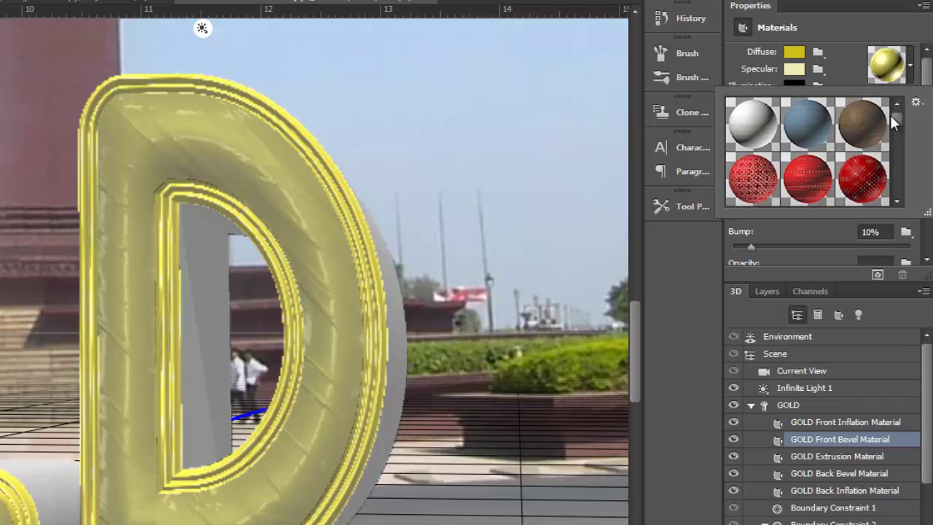
left_click(874, 29)
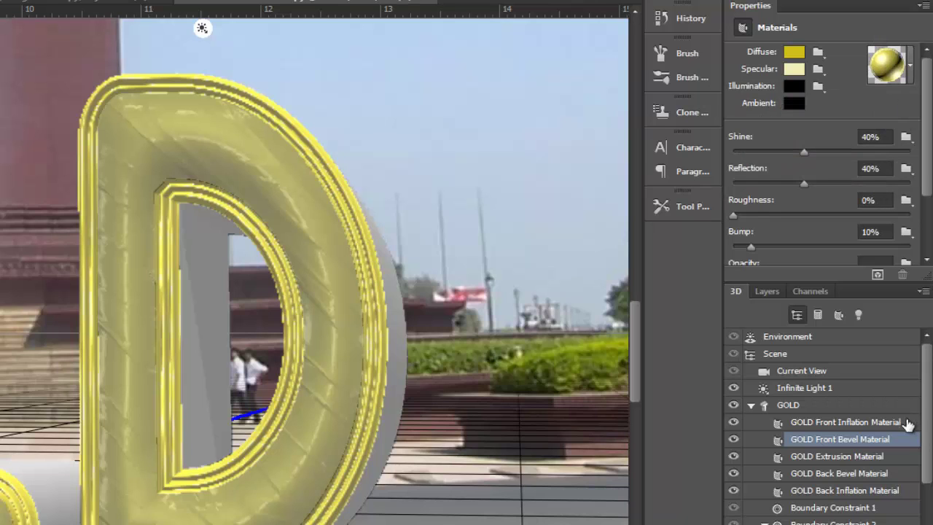
- Apply the shiny olive-gold material preset to the GOLD Back Bevel Material and the GOLD Back Inflation Material
left_click(831, 477)
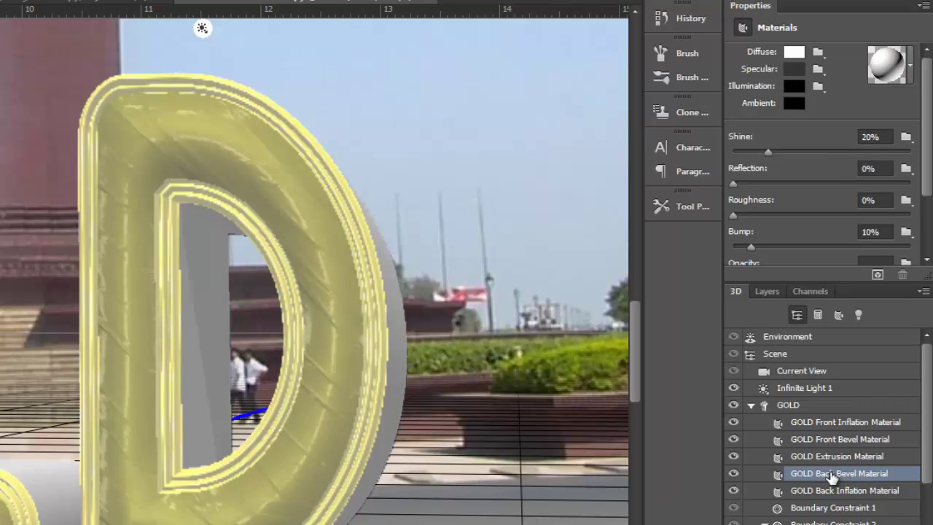
left_click(911, 70)
left_click_drag(895, 116, 898, 184)
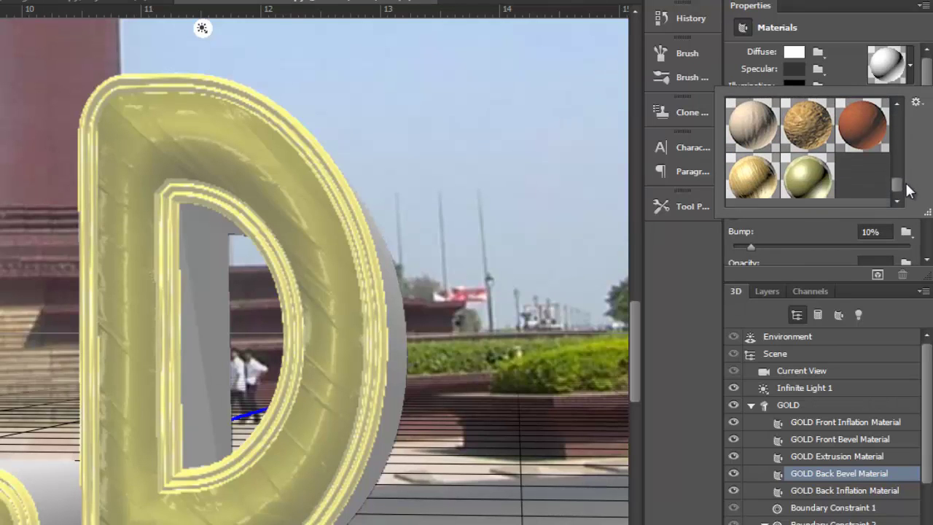
left_click(812, 185)
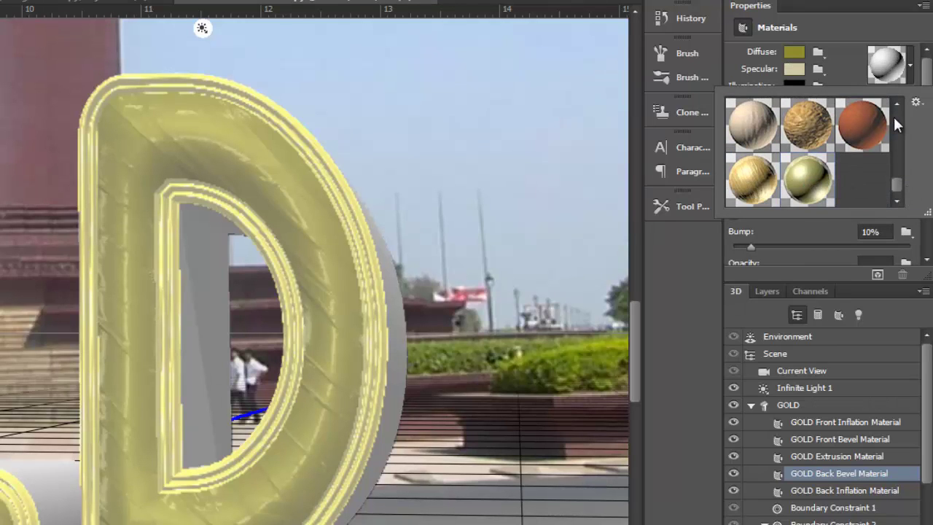
left_click(826, 490)
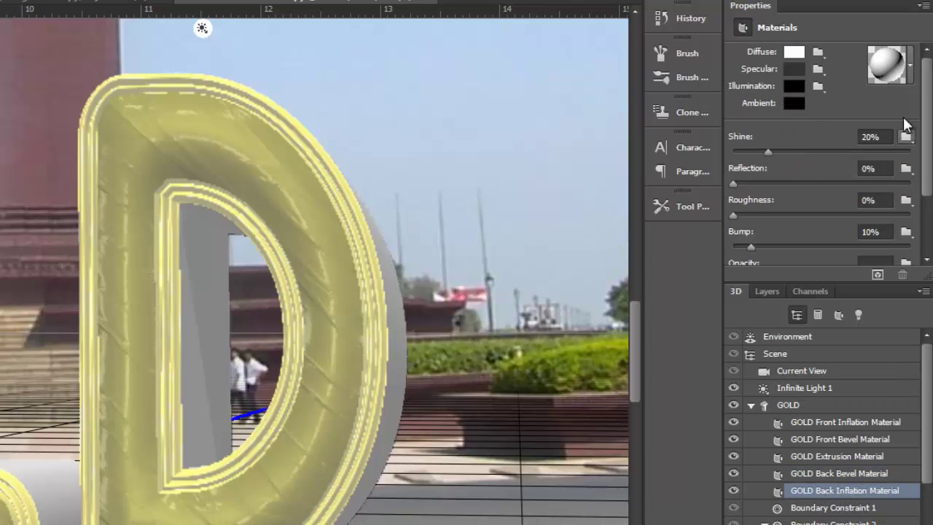
left_click(909, 66)
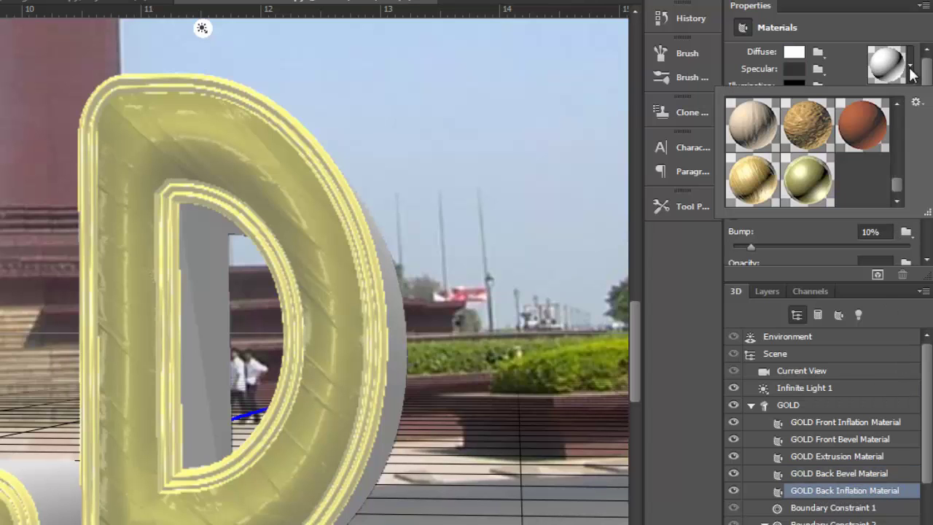
left_click(806, 182)
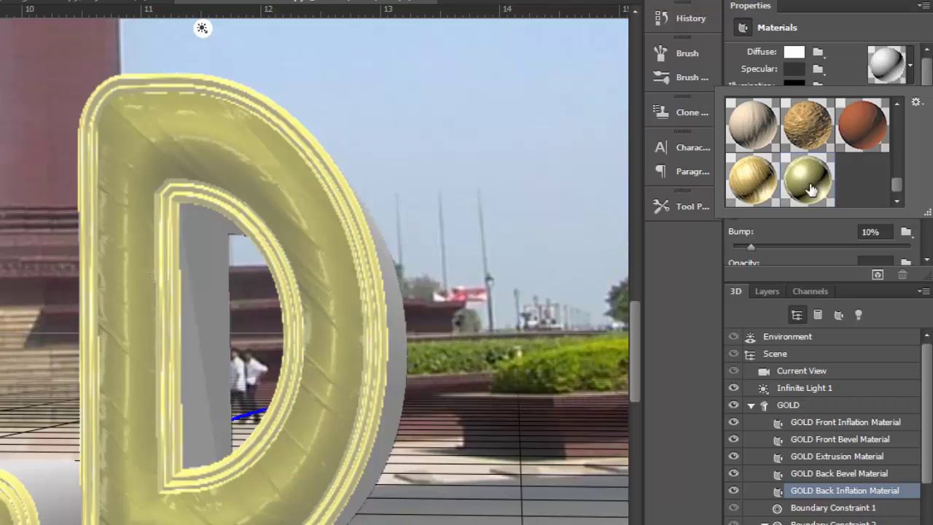
- Apply the same shiny olive-gold material preset to the GOLD Extrusion Material
left_click(813, 457)
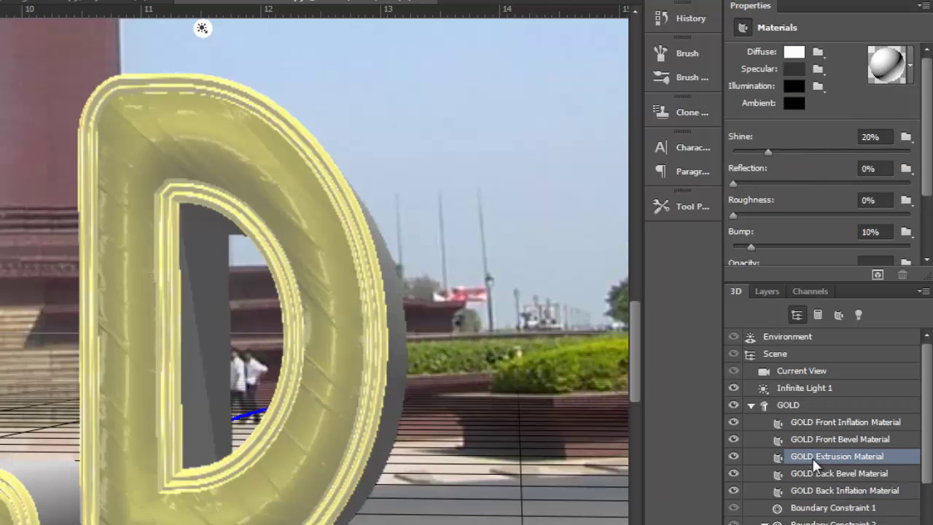
left_click(916, 70)
left_click(817, 184)
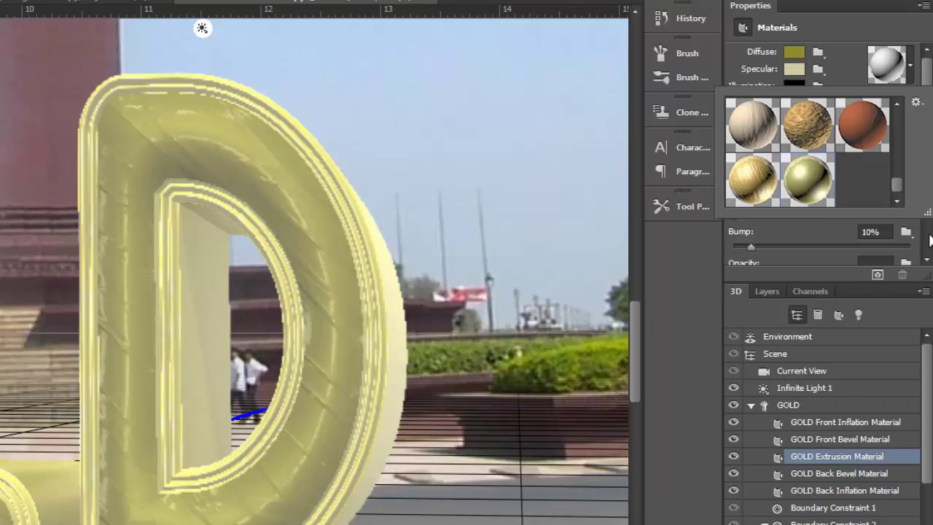
left_click(930, 273)
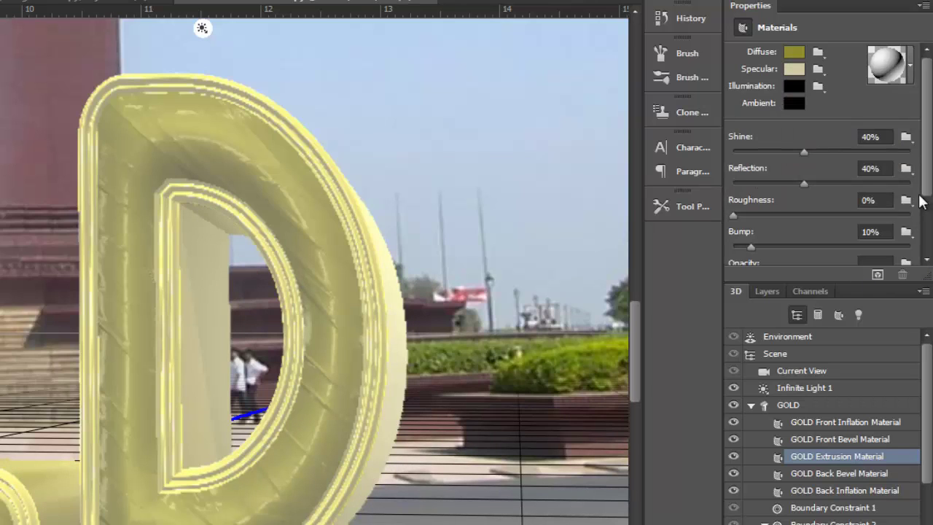
- Set the extrusion material's bump to 70% and load ExtrusionMaterialBumpTexture as its bump texture
scroll(927, 193, "down", 1)
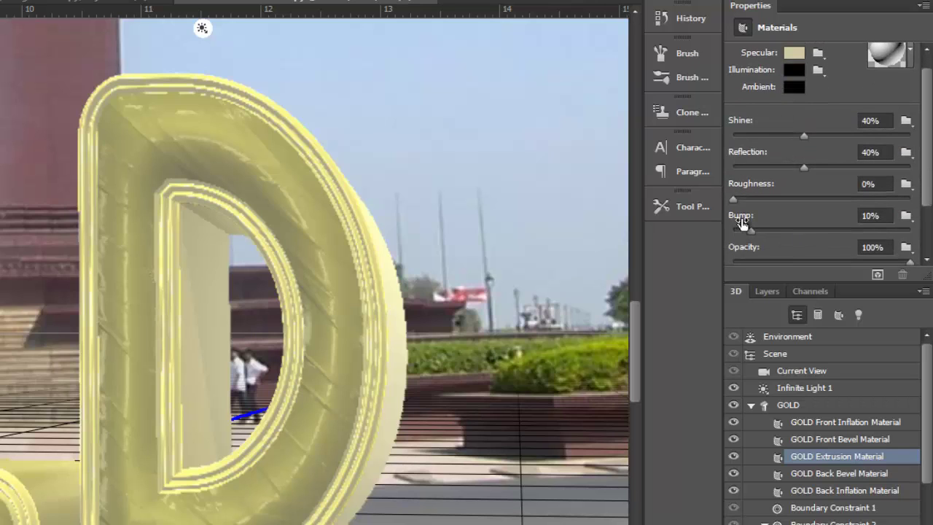
left_click(886, 215)
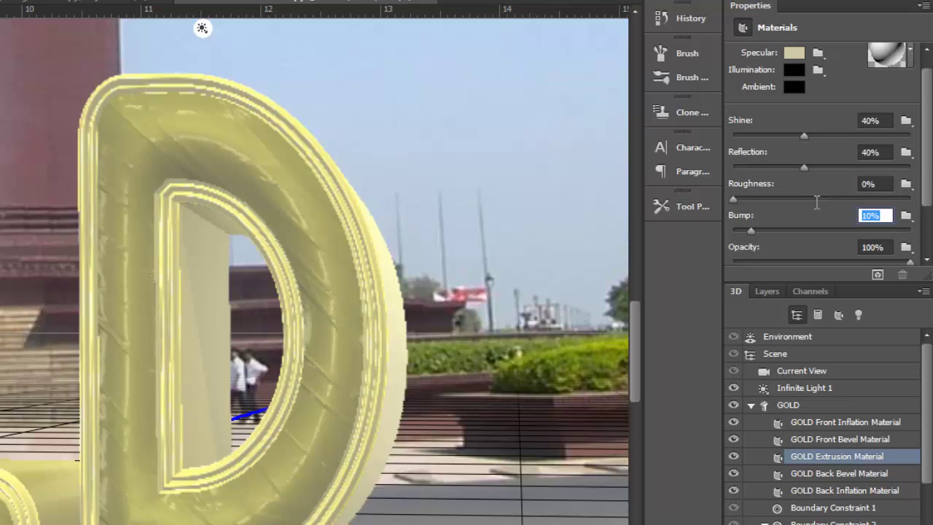
type("70")
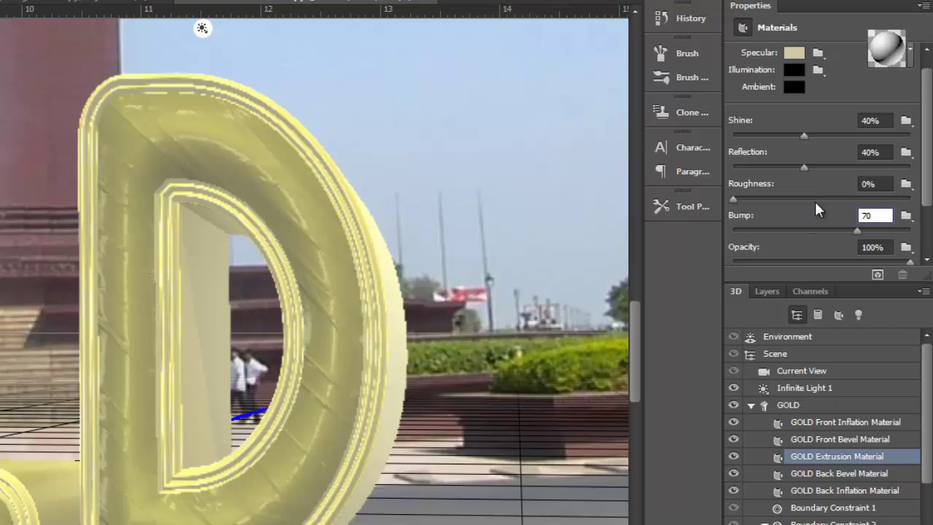
left_click(908, 218)
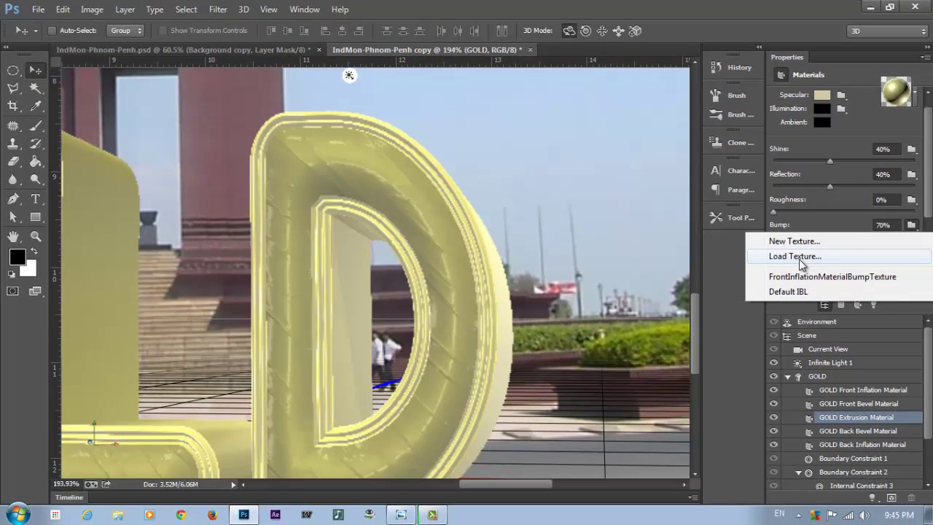
left_click(799, 259)
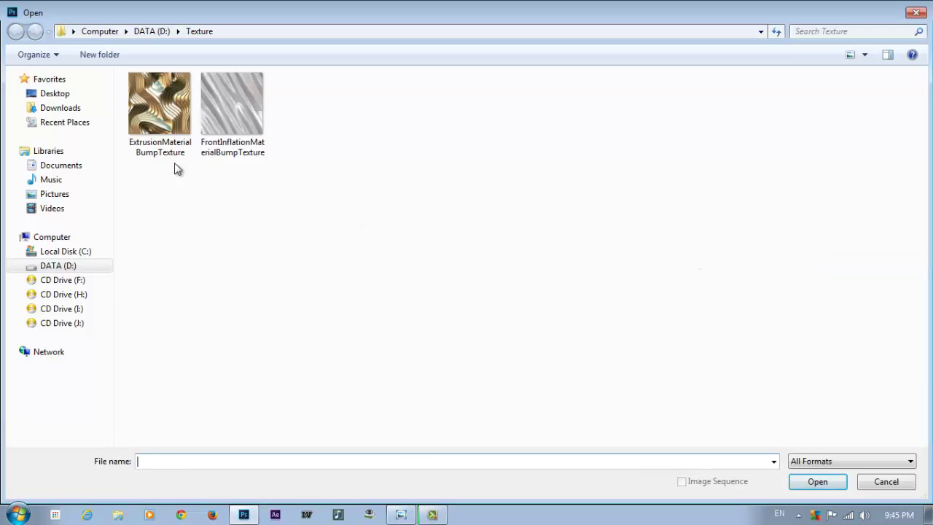
left_click(159, 125)
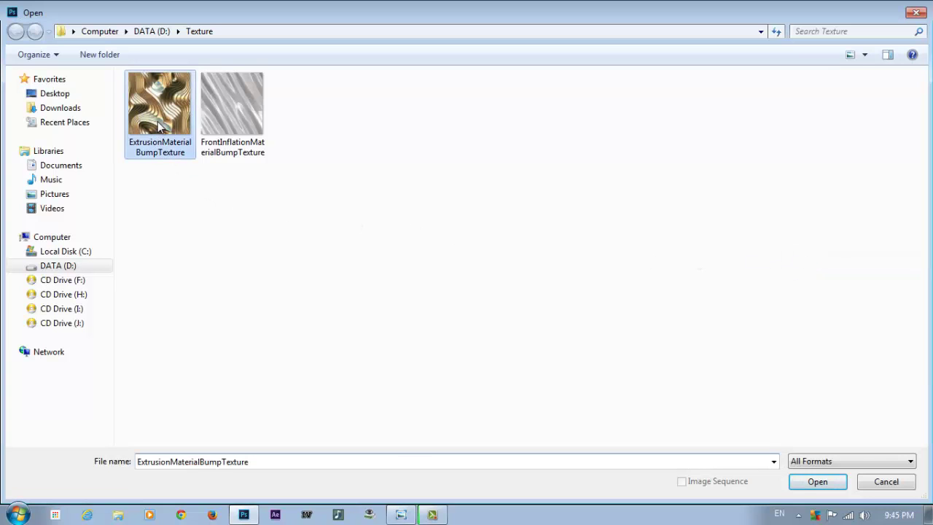
left_click(812, 484)
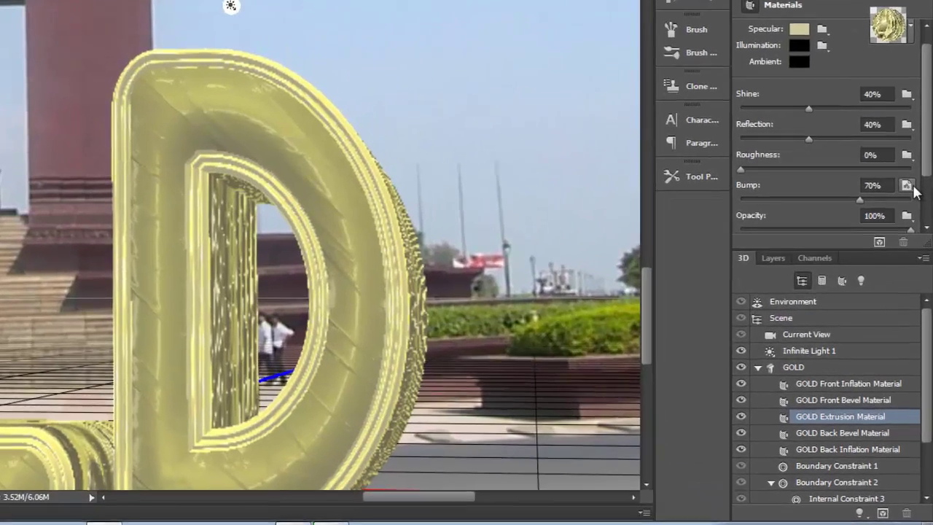
- Edit the UV properties of the extrusion bump texture, setting both V offset and U offset to 0%
left_click(911, 225)
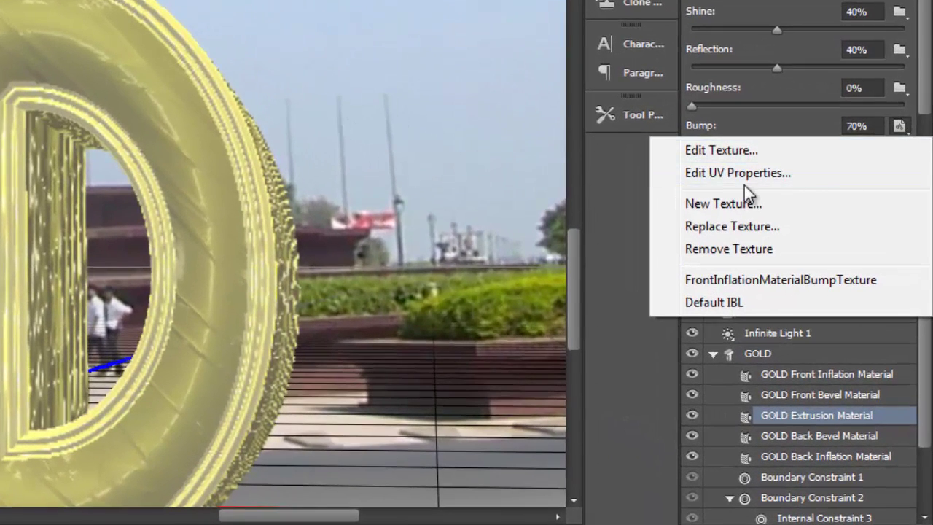
left_click(706, 177)
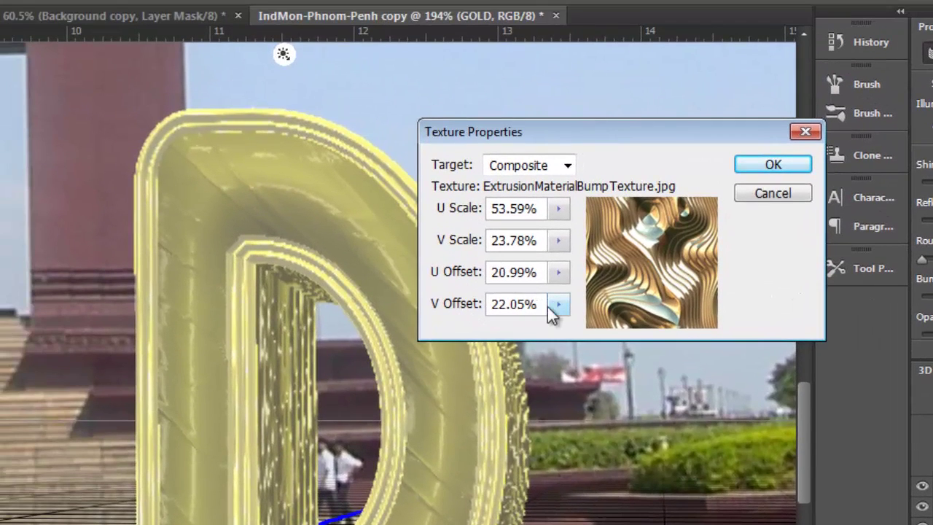
left_click(558, 304)
left_click(544, 303)
double_click(543, 303)
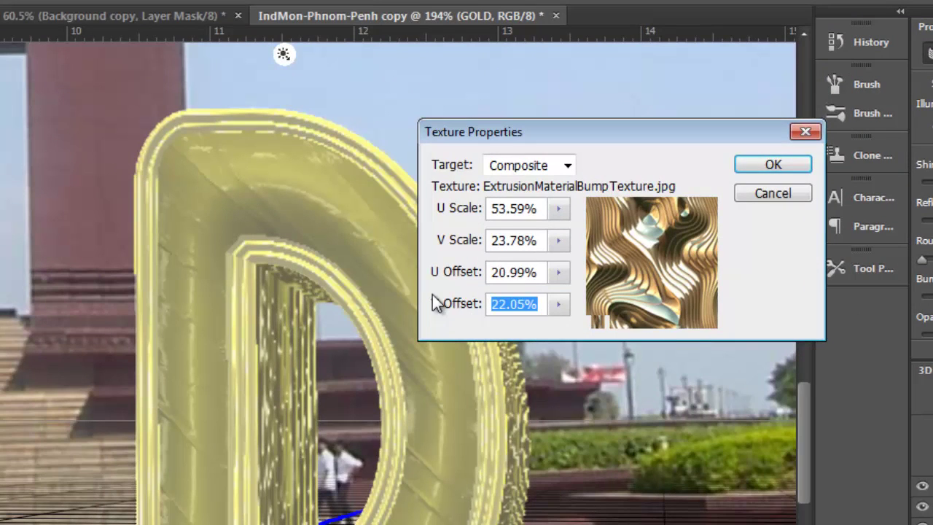
type("0")
left_click(542, 272)
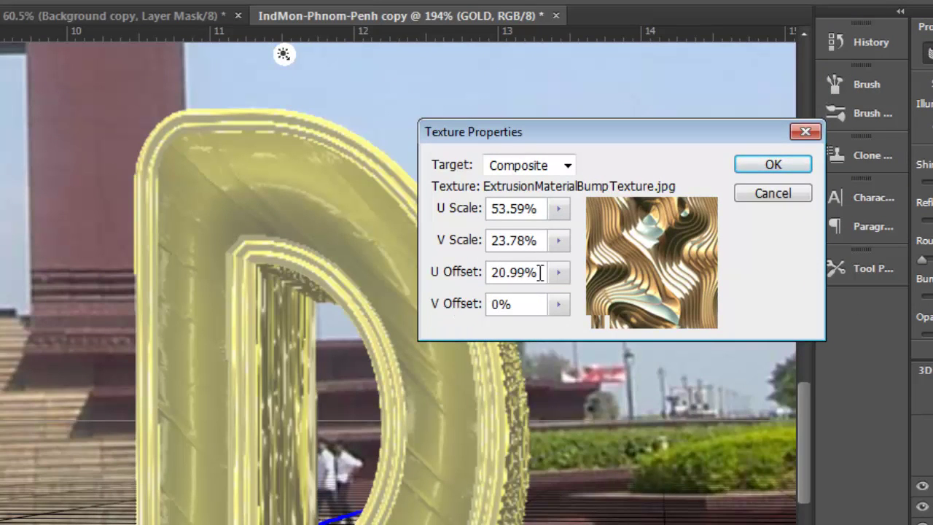
left_click_drag(542, 272, 478, 271)
type("0")
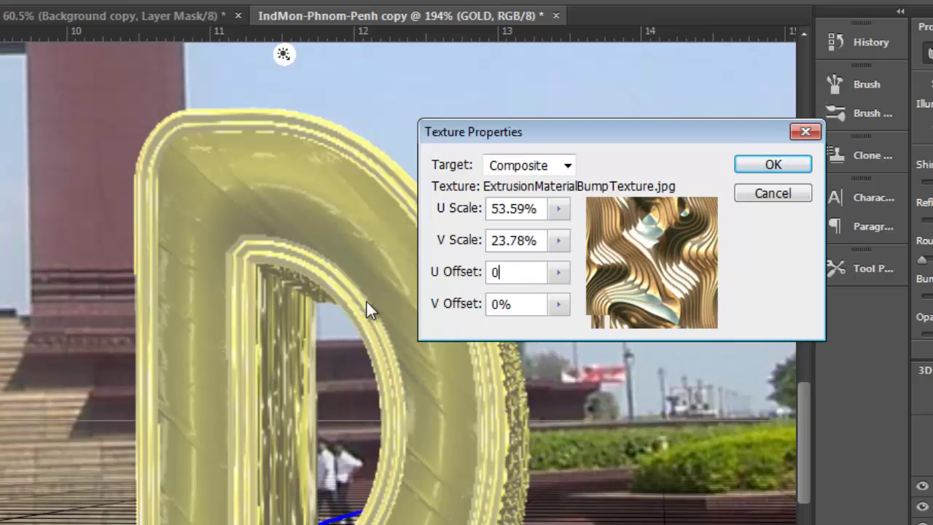
- Set the extrusion bump texture's V scale and U scale to 100% and accept the texture properties
left_click(543, 243)
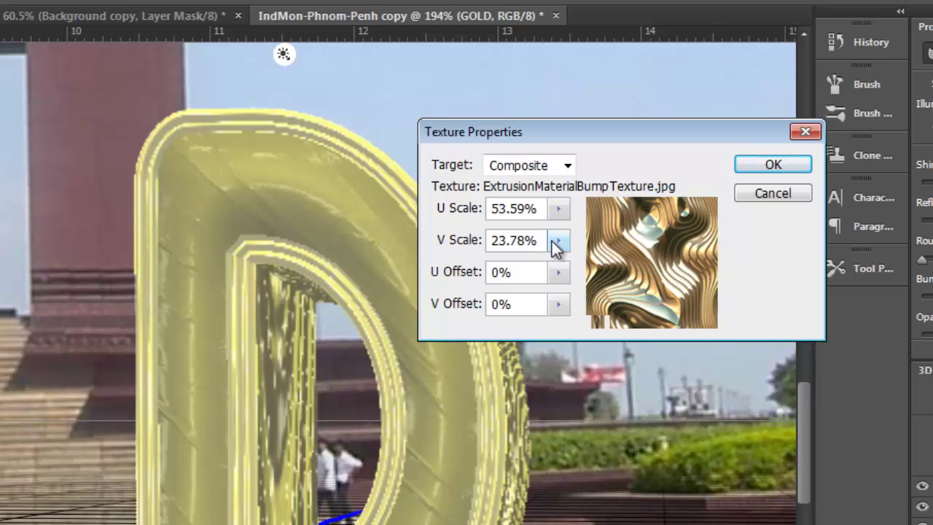
left_click_drag(544, 241, 452, 243)
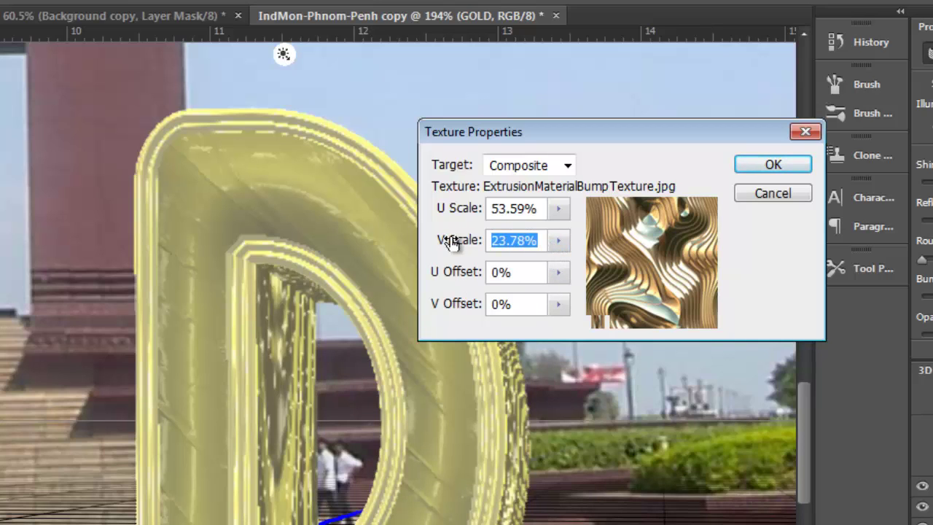
type("100")
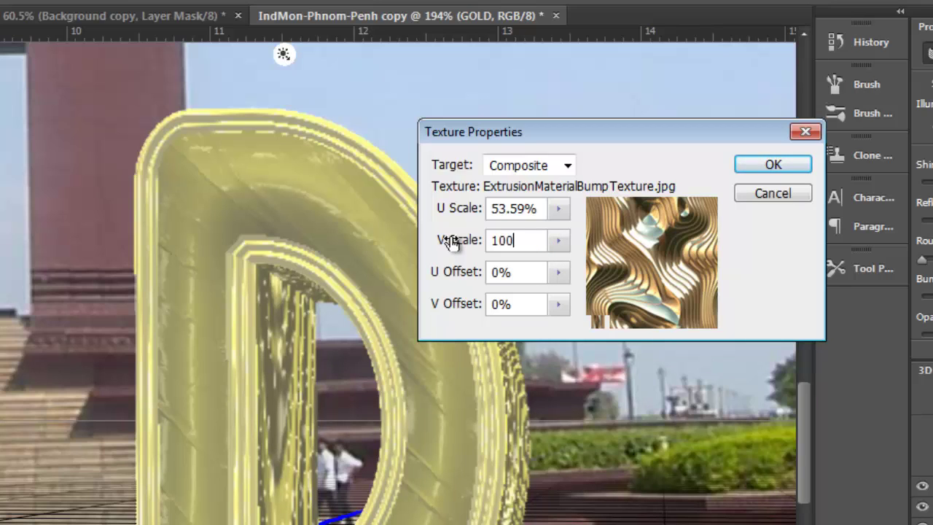
left_click(545, 209)
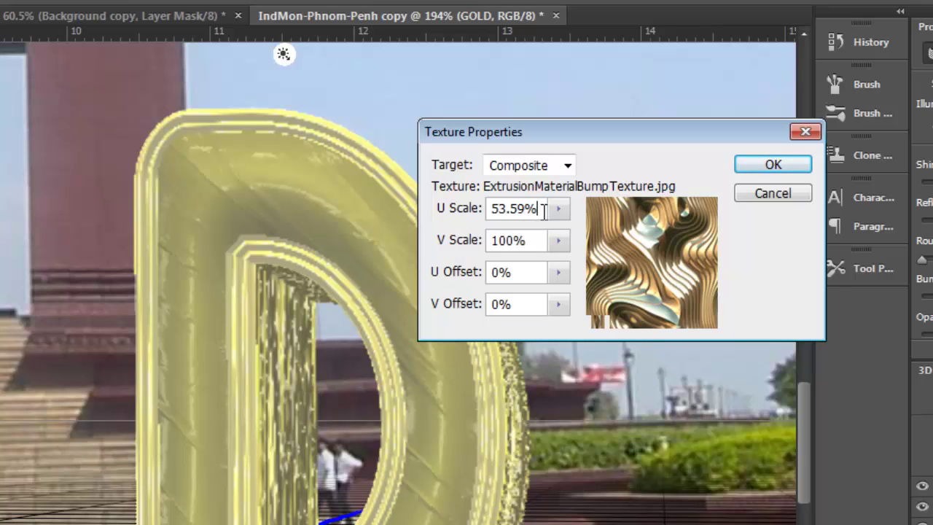
left_click_drag(545, 209, 461, 209)
type("100")
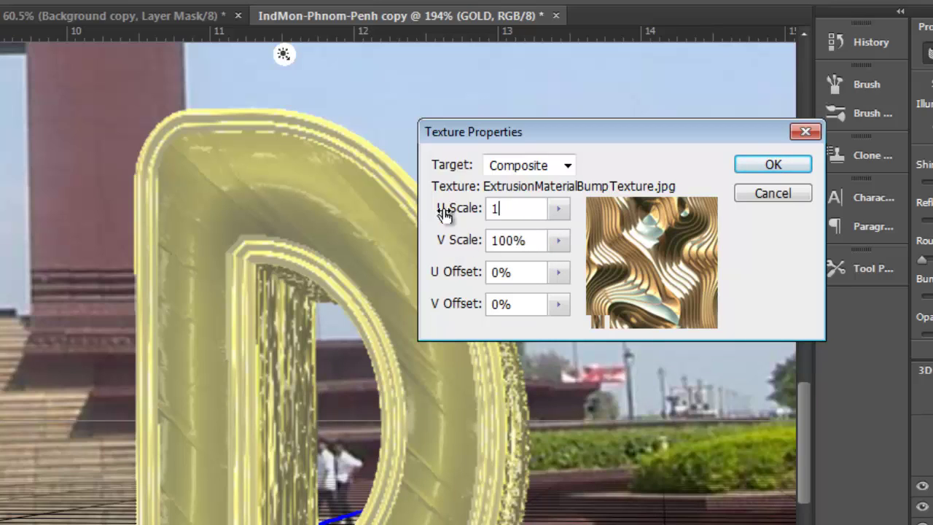
left_click(758, 166)
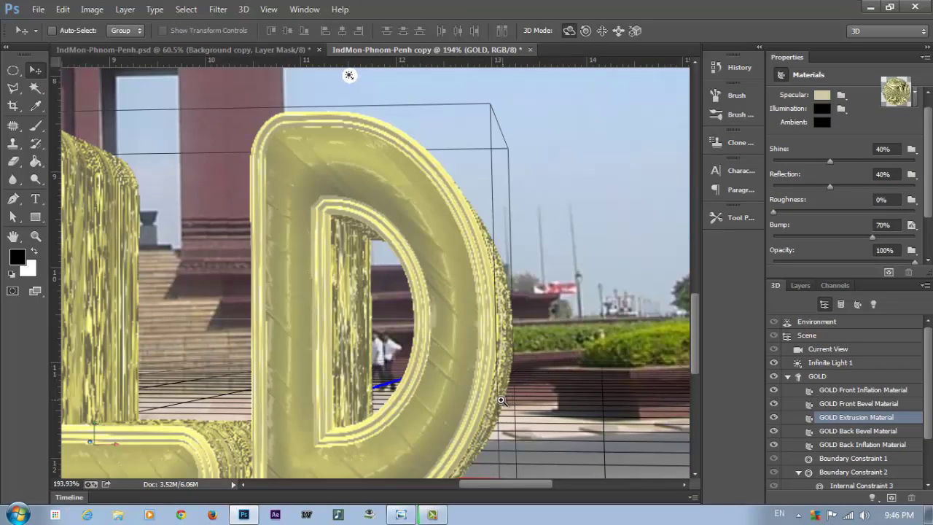
- Render a preview of the GOLD text with its new extrusion material, stopping the render once the result can be judged
left_click_drag(498, 406, 479, 408)
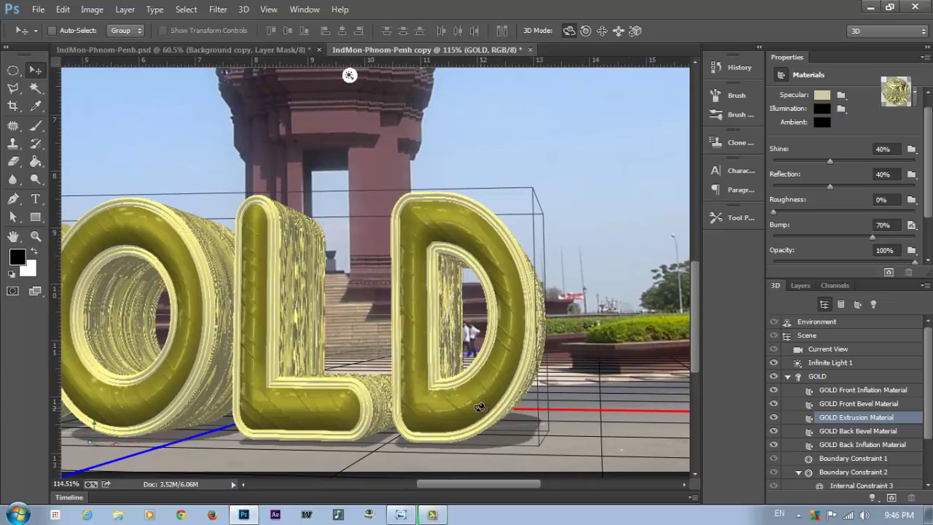
left_click(887, 273)
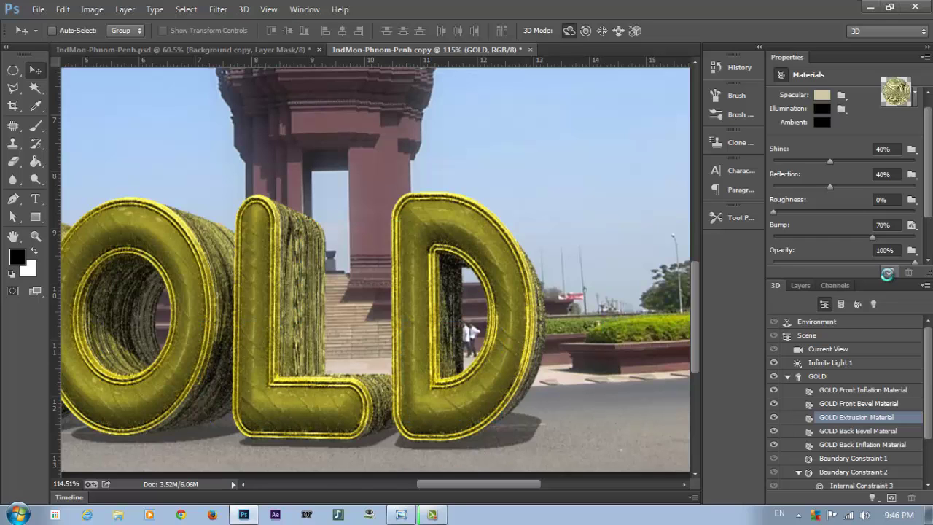
left_click(486, 350)
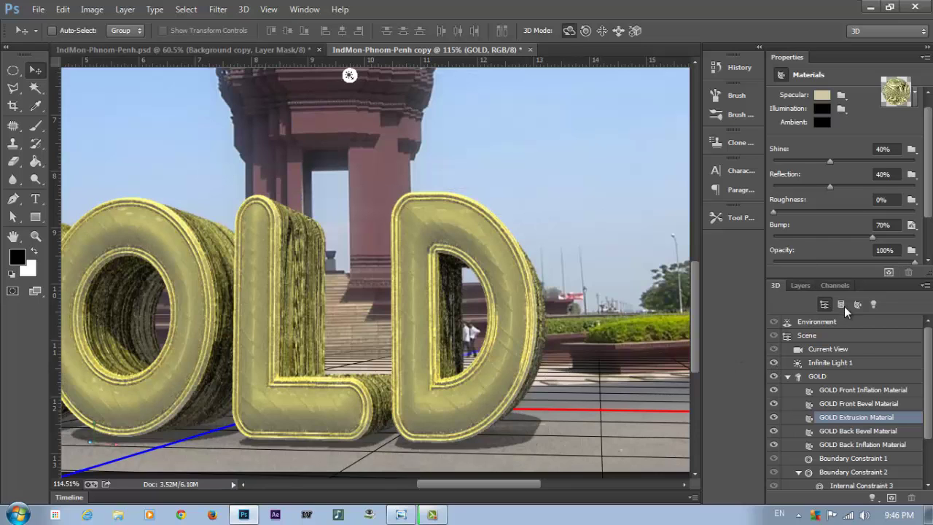
- Set the GOLD mesh's extrusion depth to 150
left_click(821, 376)
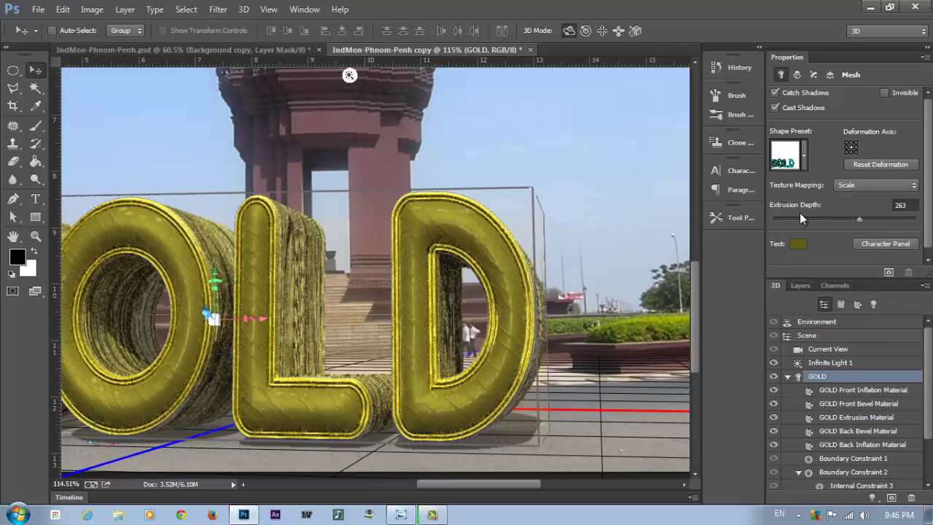
left_click(912, 205)
scroll(886, 211, "down", 2)
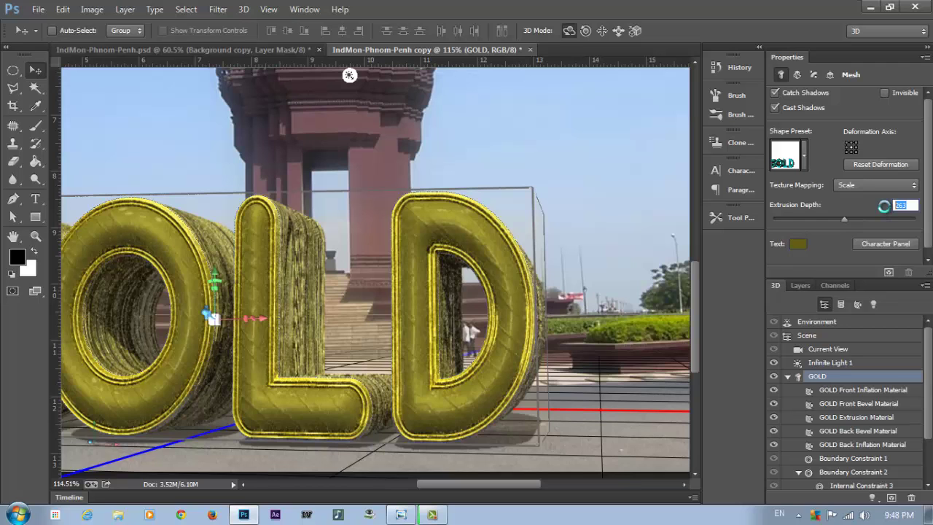
type("1")
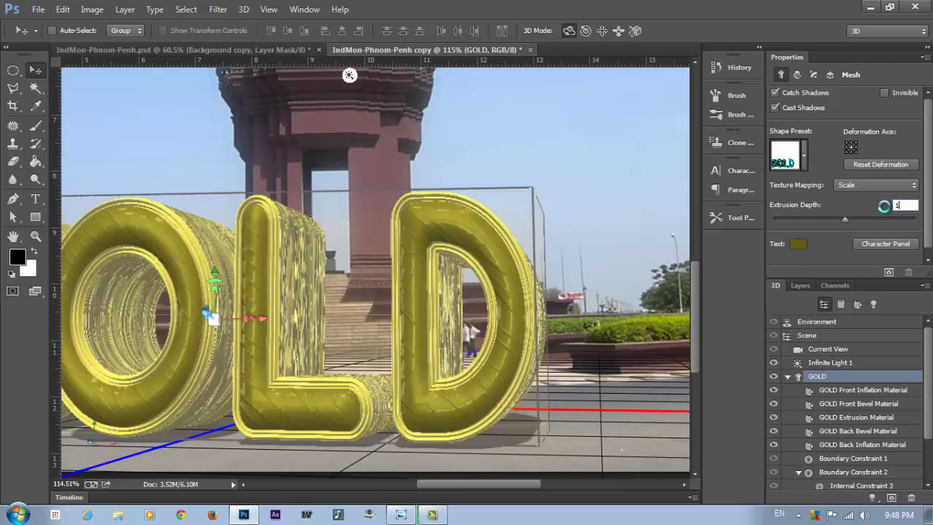
type("50")
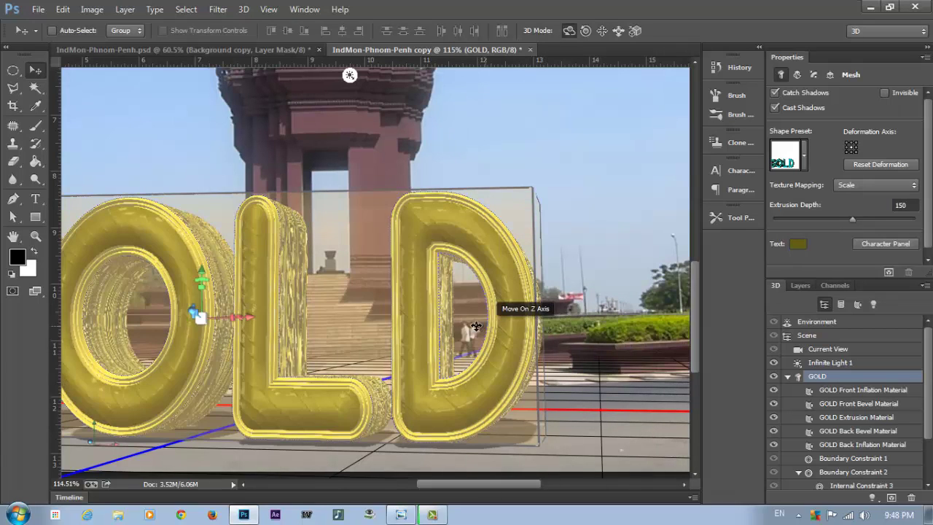
scroll(427, 339, "down", 5)
scroll(426, 339, "up", 2)
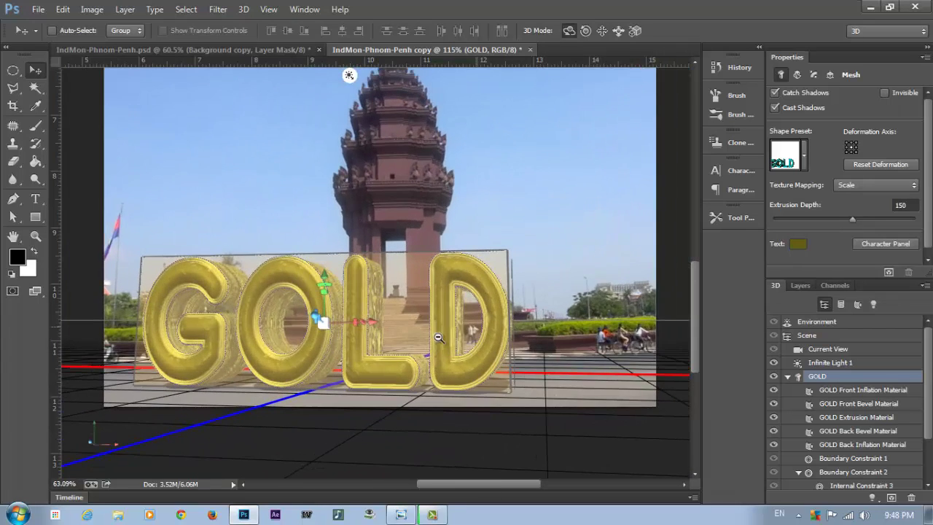
scroll(431, 337, "down", 1)
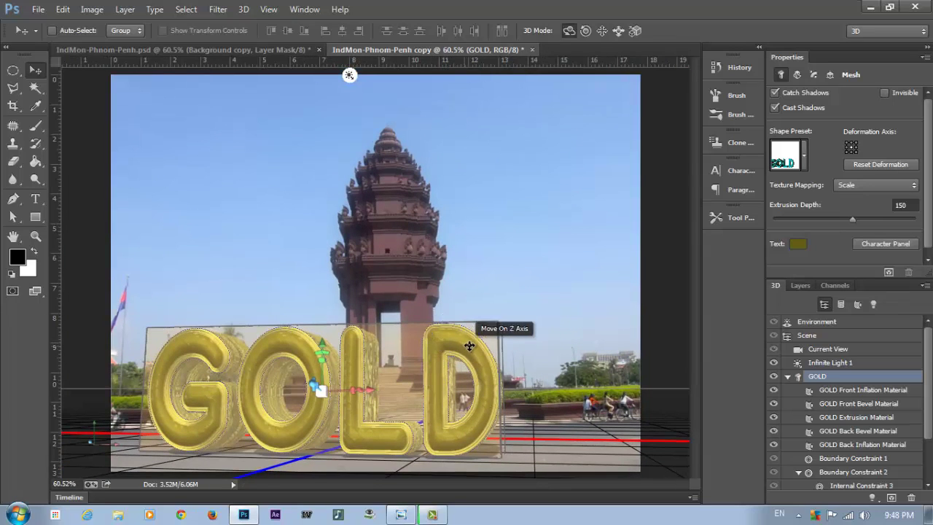
- Try an intensity of 120% for Infinite Light 1
left_click(854, 364)
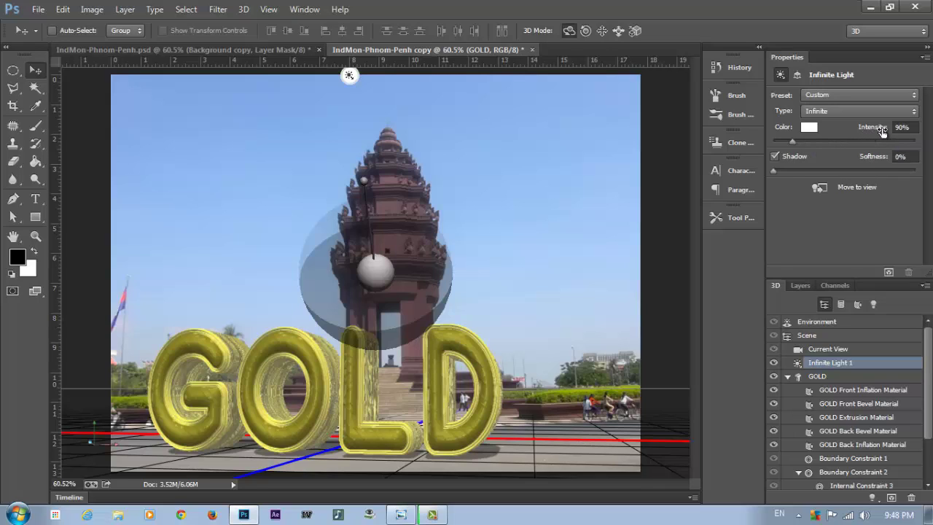
left_click(910, 127)
type("120")
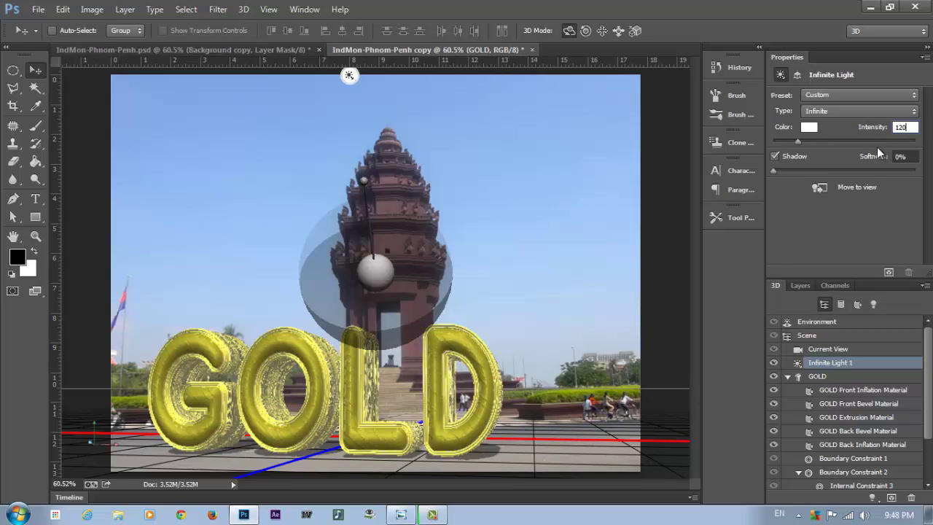
key("Tab")
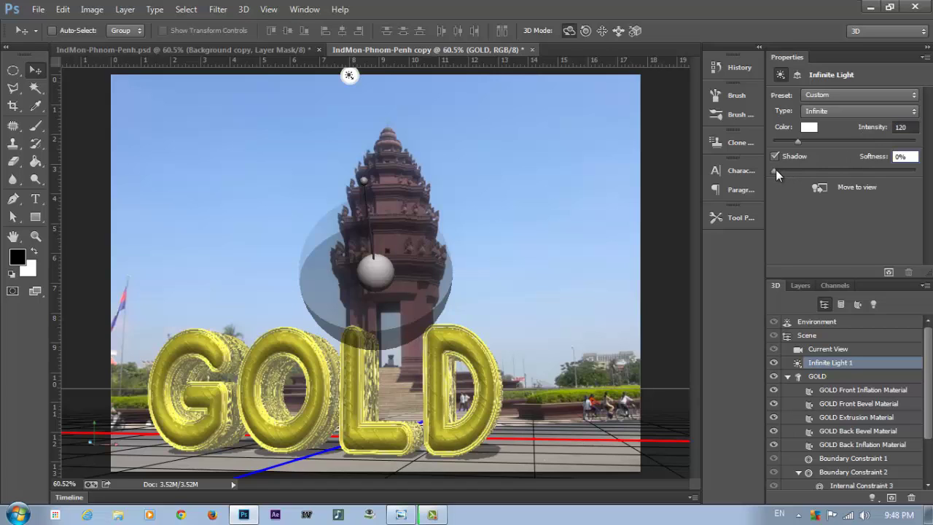
- Undo the intensity change and set Infinite Light 1's shadow softness to 10%
left_click(908, 156)
scroll(908, 156, "up", 5)
scroll(911, 156, "up", 1)
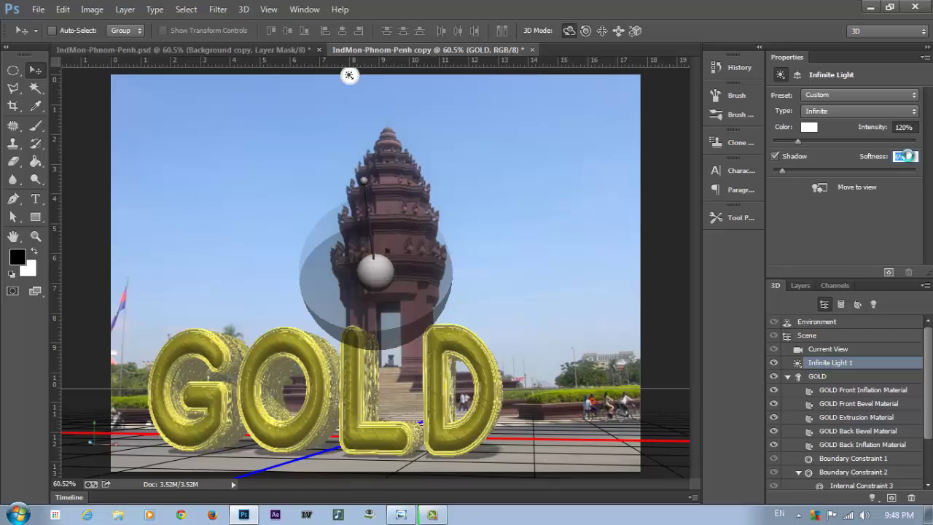
key("ctrl+z")
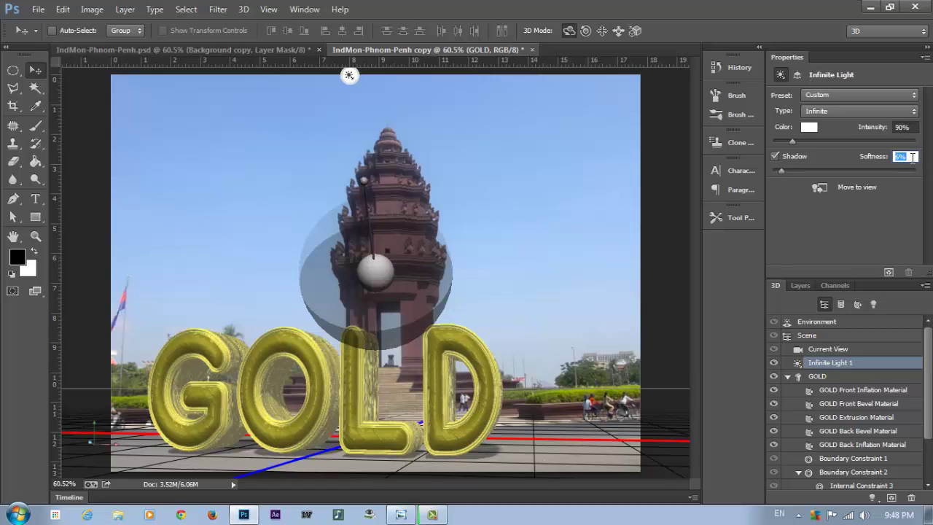
type("10")
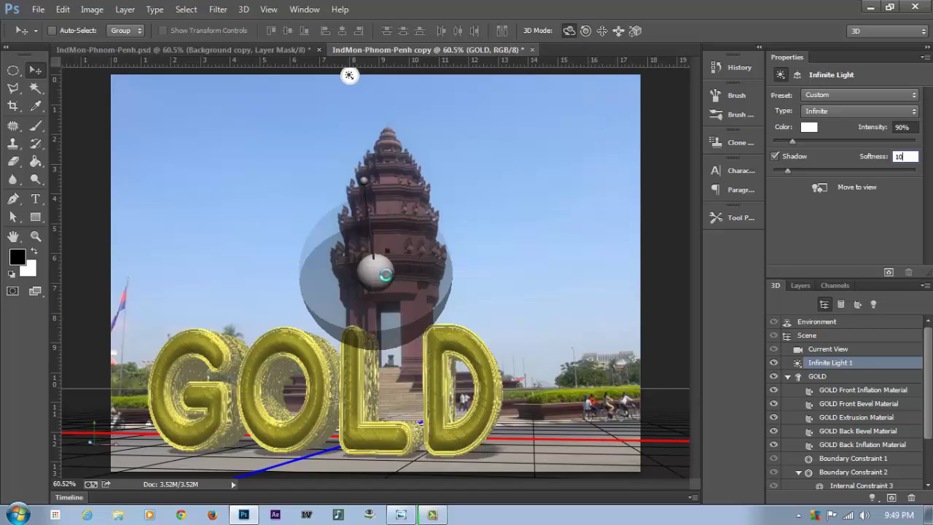
key("Return")
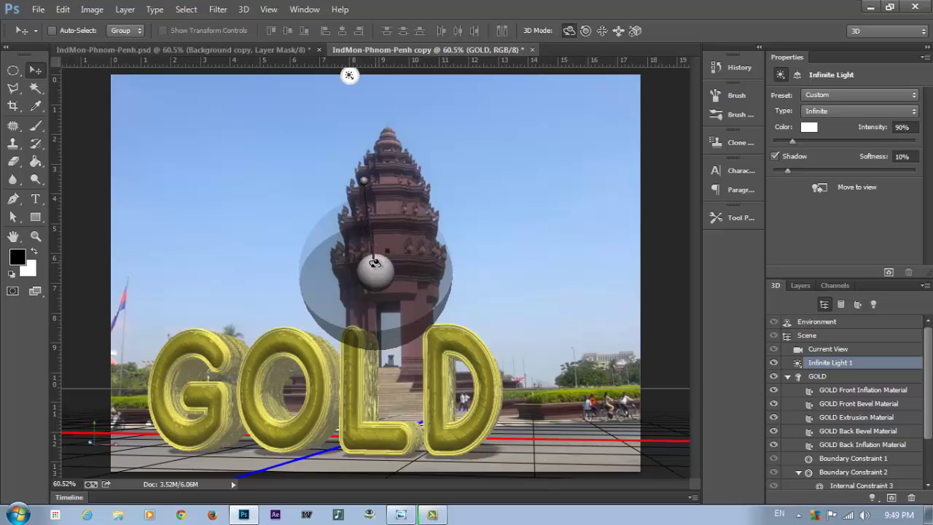
- Rotate Infinite Light 1 so that it shines onto the text from the upper right
left_click_drag(377, 262, 493, 304)
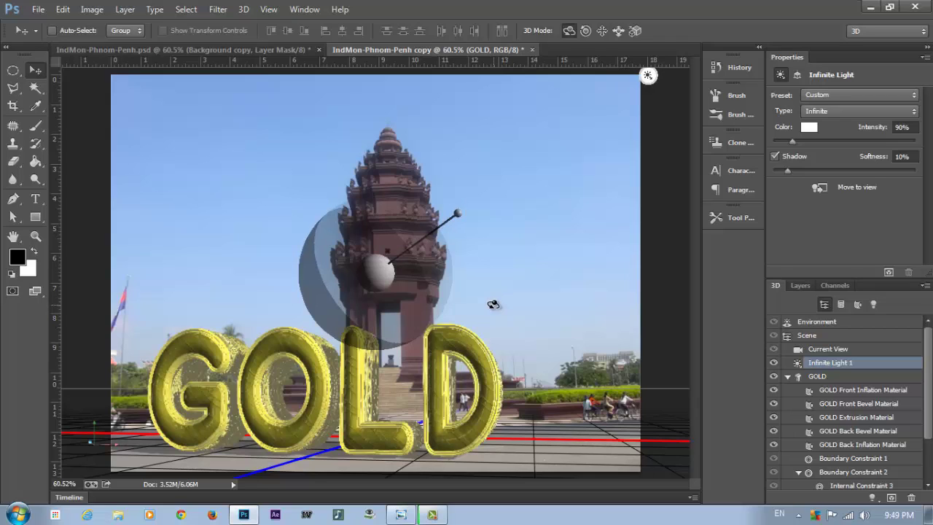
left_click_drag(489, 304, 489, 304)
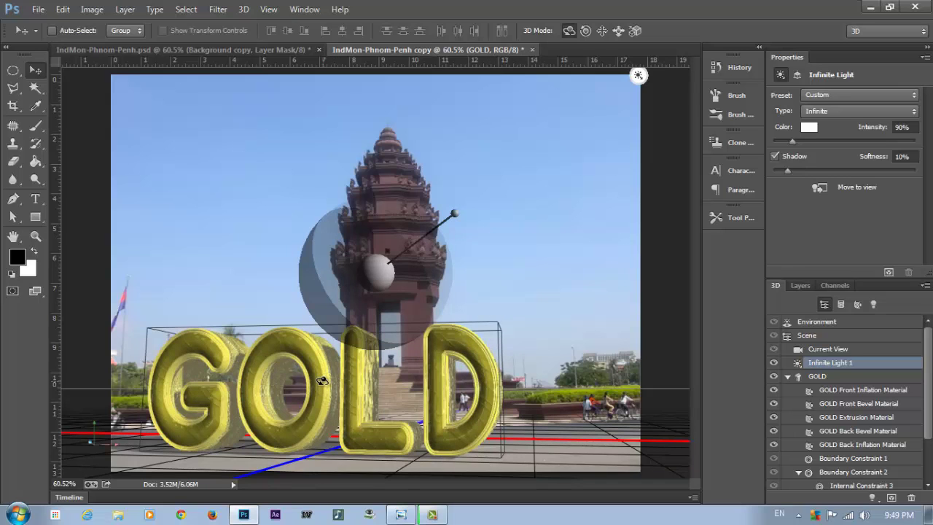
- Turn the GOLD text about its vertical axis to expose the D's outer side, and reposition it along X before the monument
left_click(321, 380)
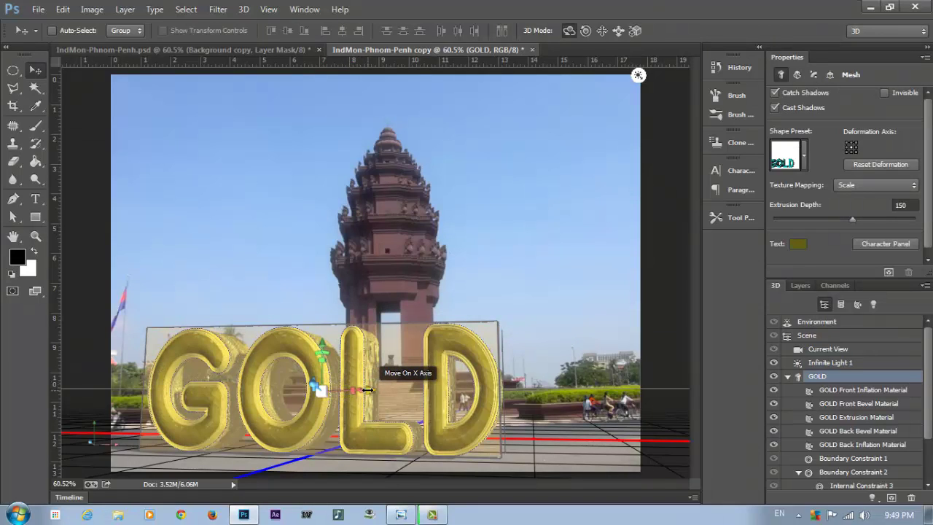
left_click_drag(368, 390, 415, 386)
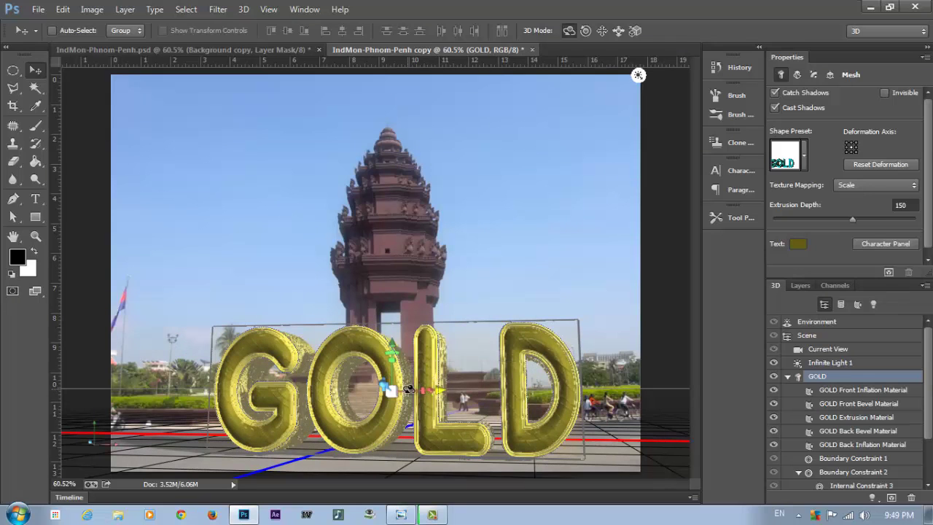
left_click_drag(436, 399, 342, 403)
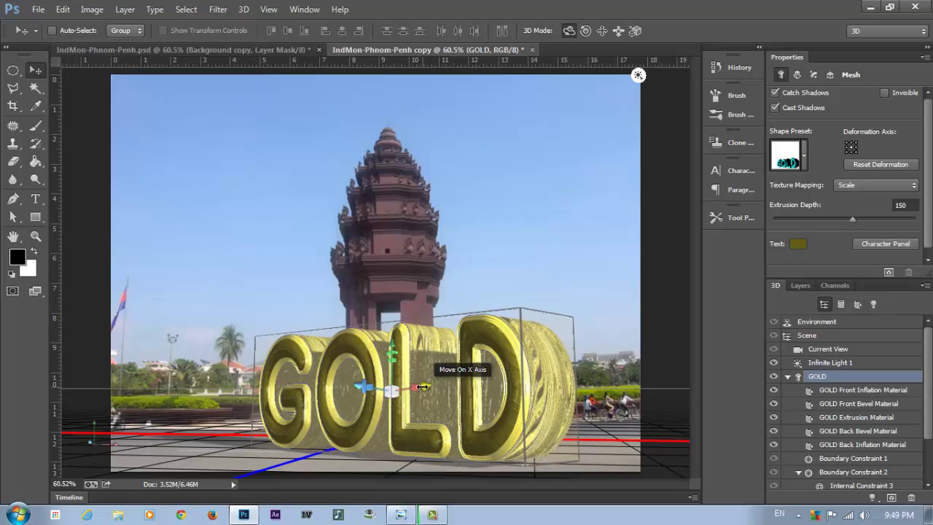
left_click_drag(423, 386, 382, 387)
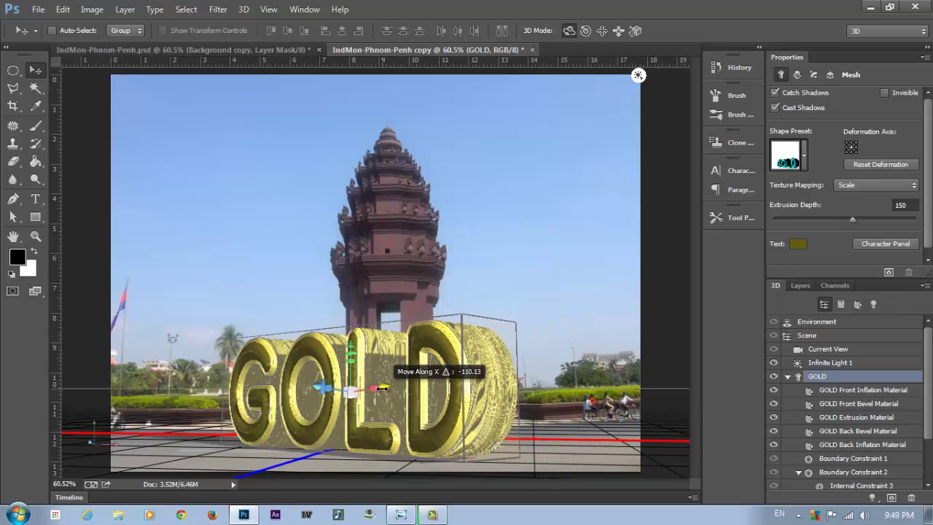
- Preview-render the turned GOLD text and compare it with the finished EILA example in IndMon-Phnom-Penh.psd
left_click(888, 274)
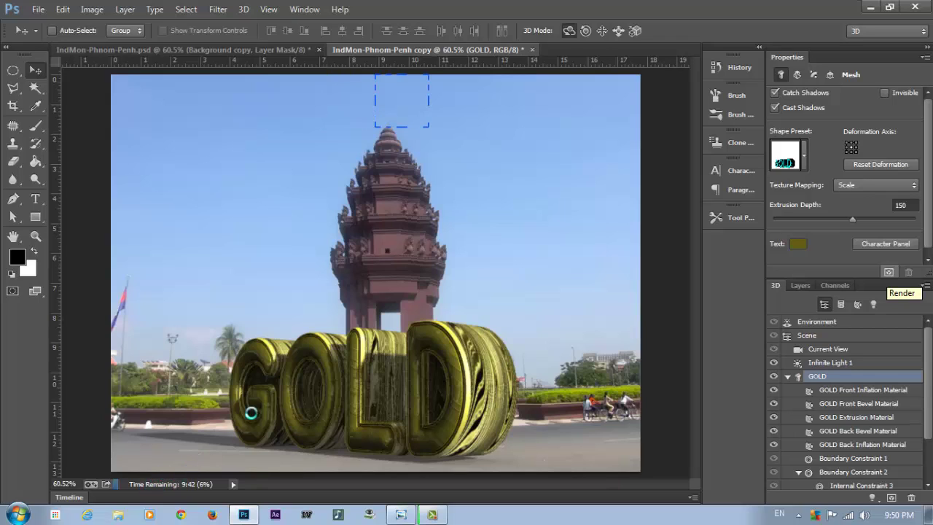
left_click(329, 355)
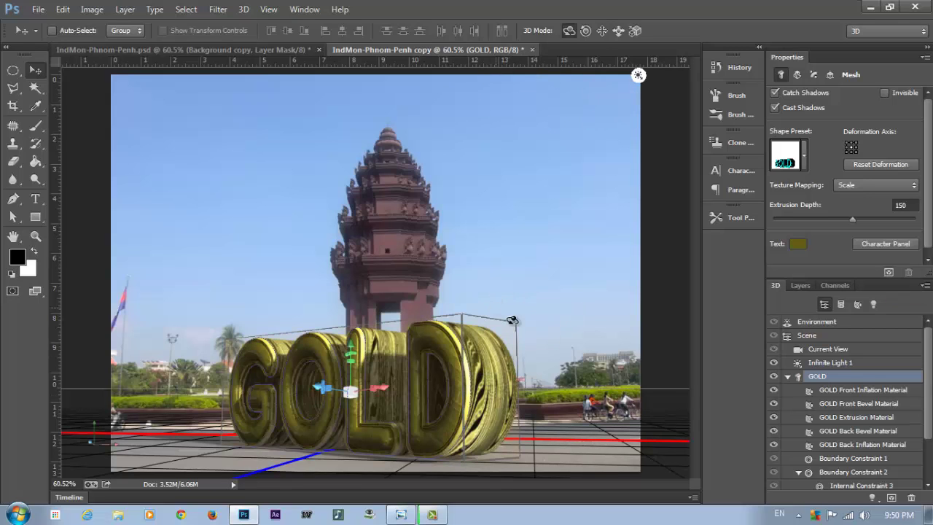
left_click(218, 48)
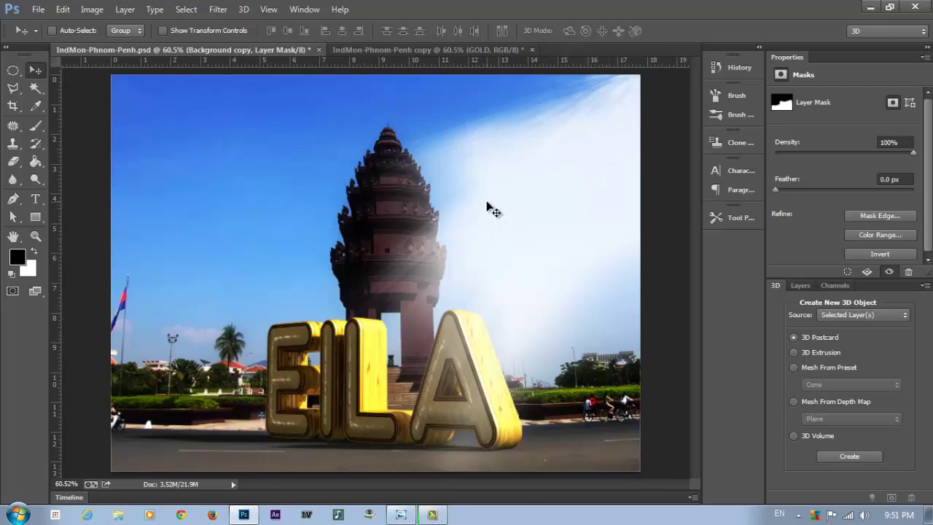
left_click(405, 49)
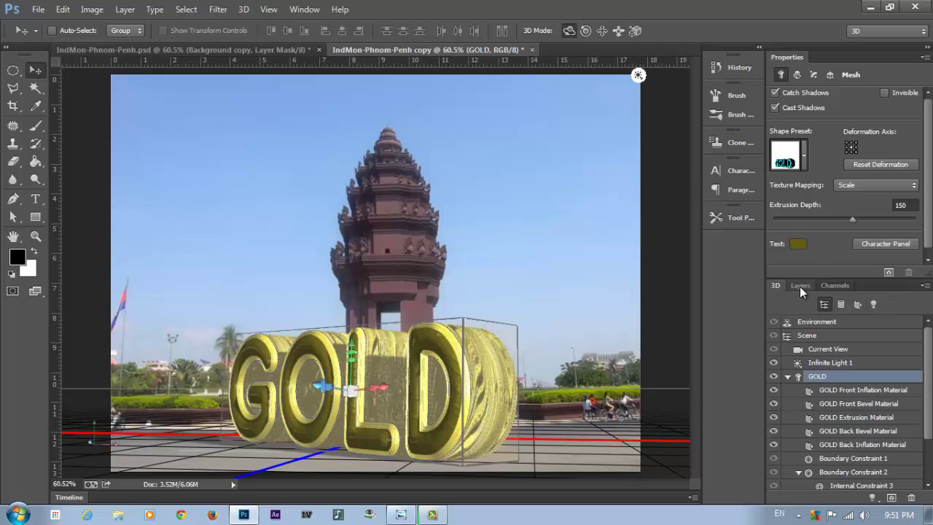
- Hide the GOLD layer and duplicate the Background layer
left_click(799, 287)
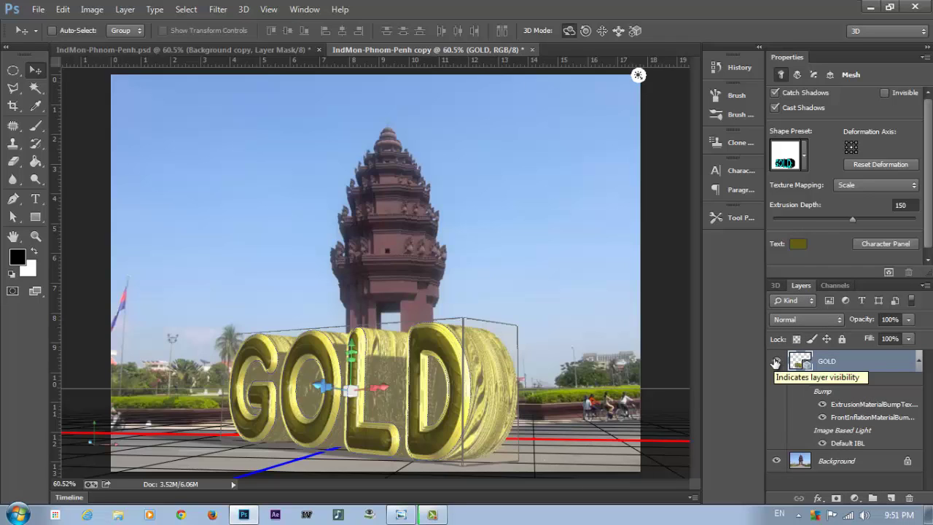
left_click(775, 362)
left_click(867, 466)
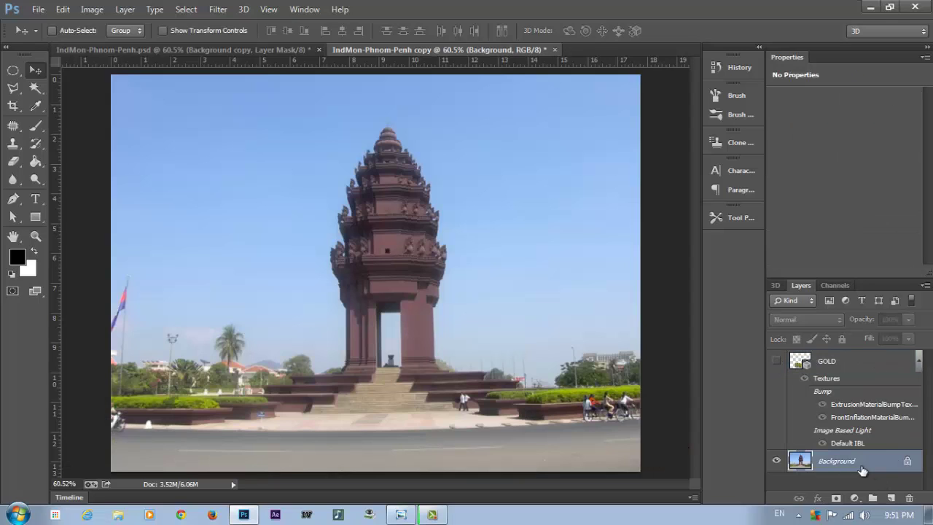
left_click_drag(867, 461, 891, 495)
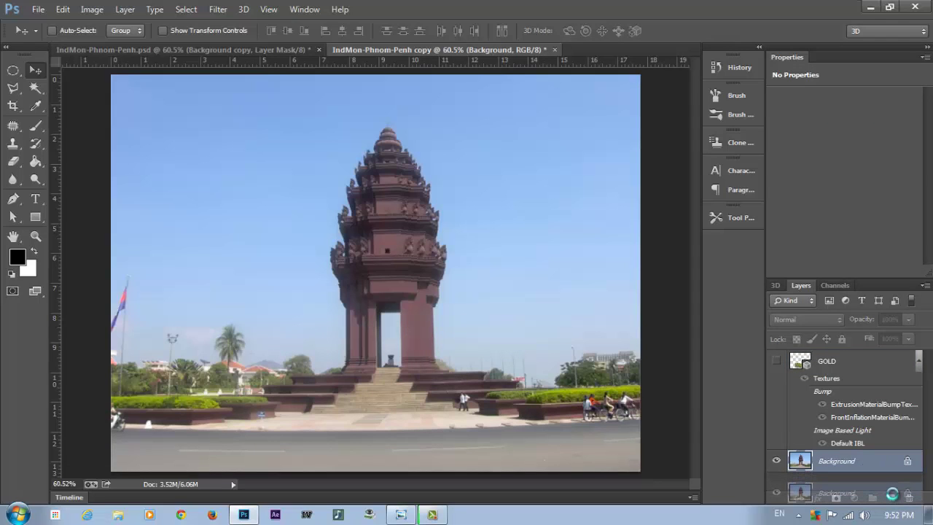
left_click_drag(891, 495, 891, 495)
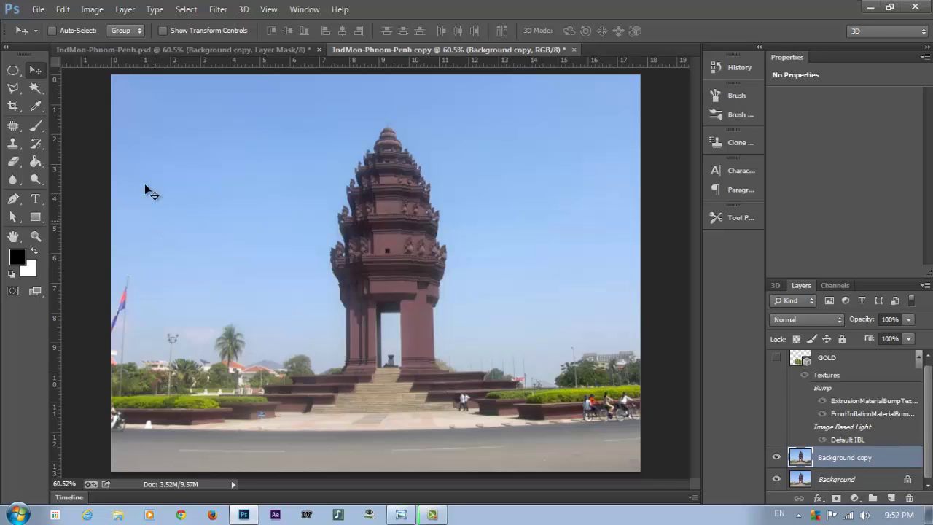
- Desaturate the Background copy layer
left_click(93, 12)
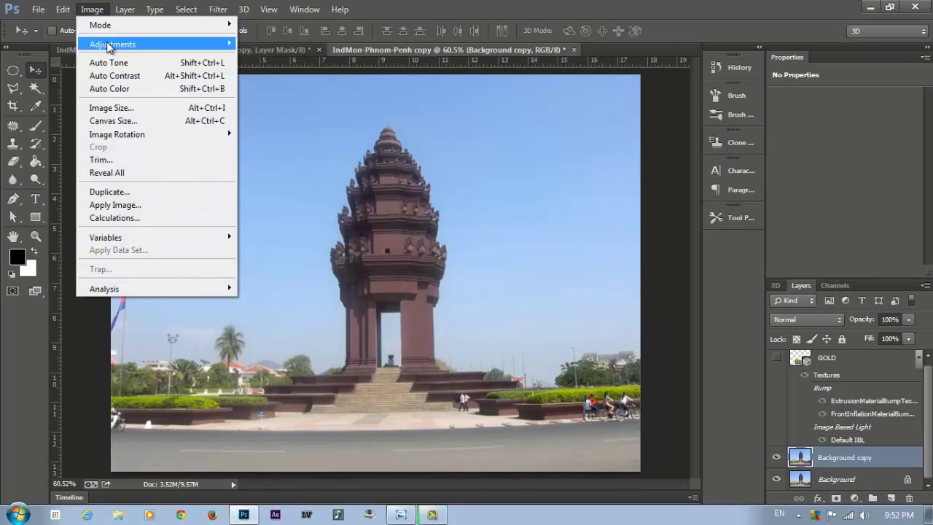
mouse_move(109, 45)
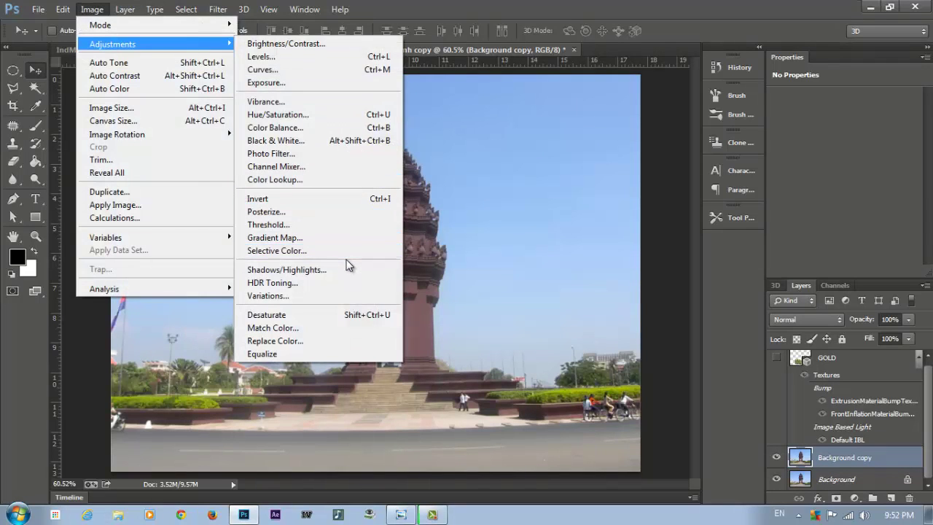
left_click(318, 320)
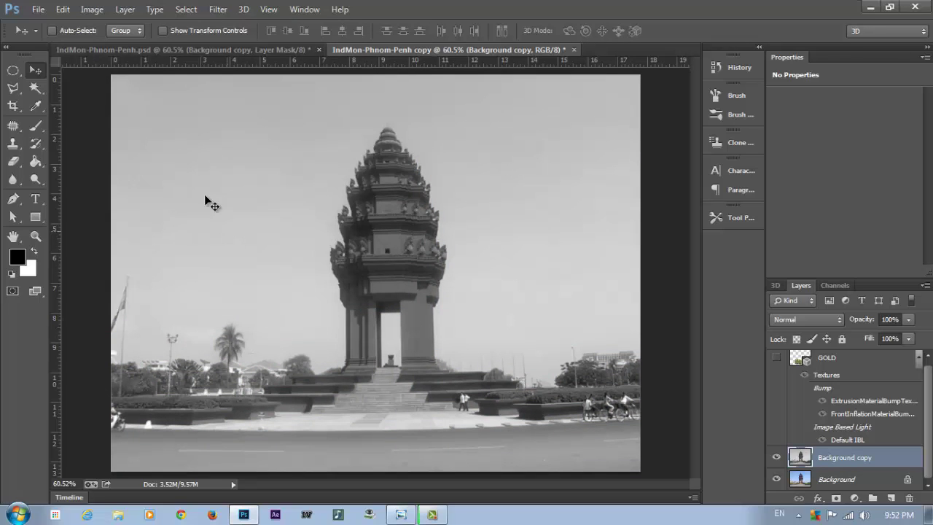
- Apply Levels to the Background copy layer with input values of 185, 9.99 and 187
key("ctrl+l")
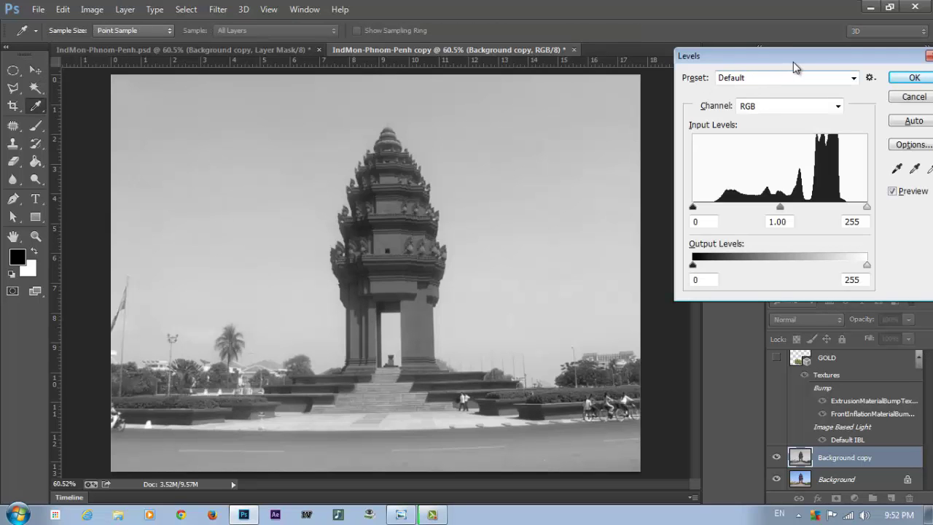
left_click_drag(791, 62, 786, 31)
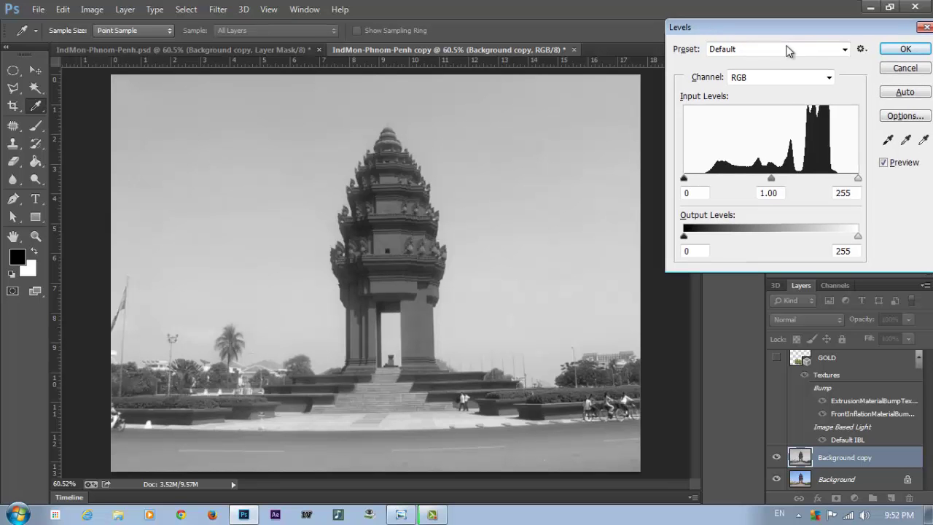
left_click_drag(684, 180, 809, 182)
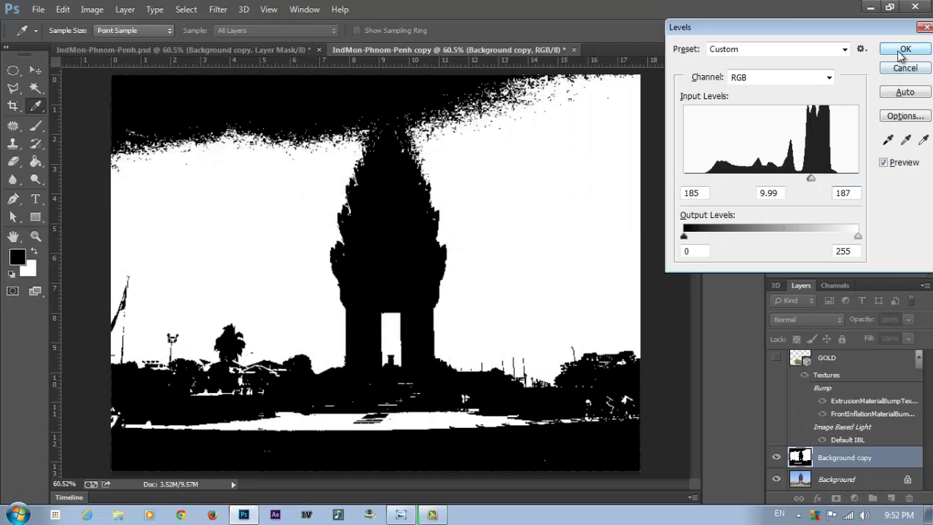
left_click(903, 51)
key("v")
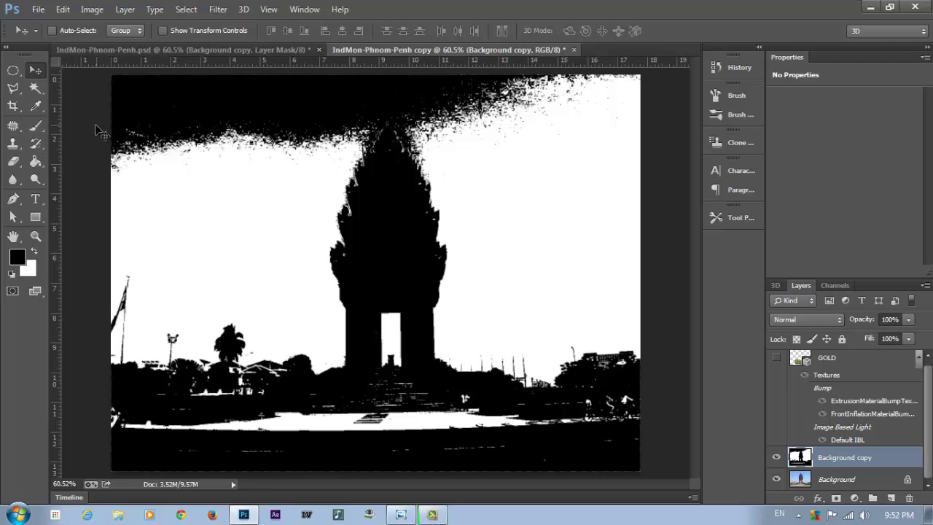
- Set up a black round Brush at 500 px with increased hardness
left_click(37, 128)
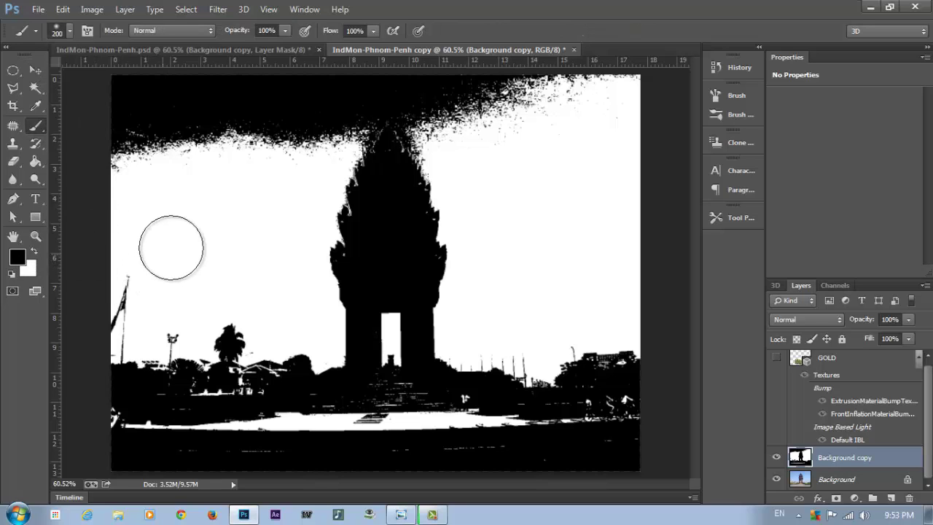
key("bracketright")
key("bracketright")
key("bracketright")
key("bracketright")
right_click(231, 228)
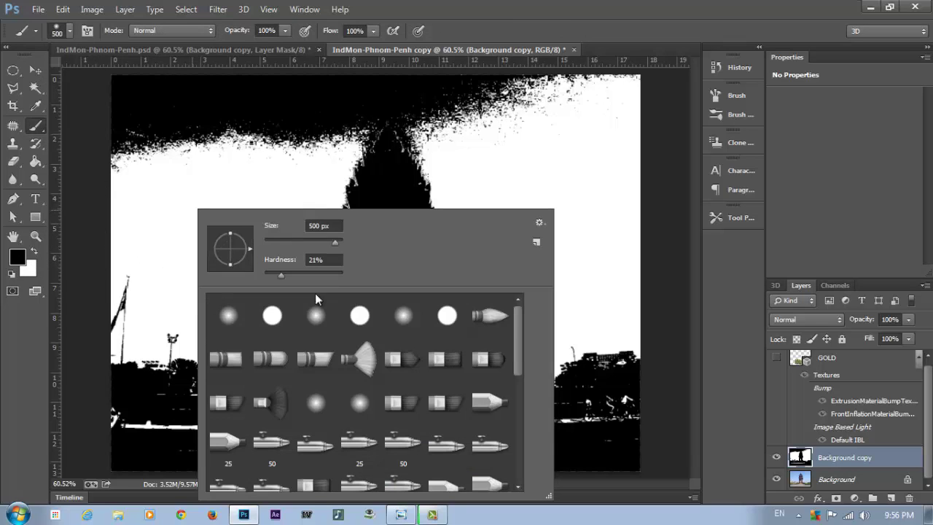
left_click_drag(280, 275, 331, 271)
key("Return")
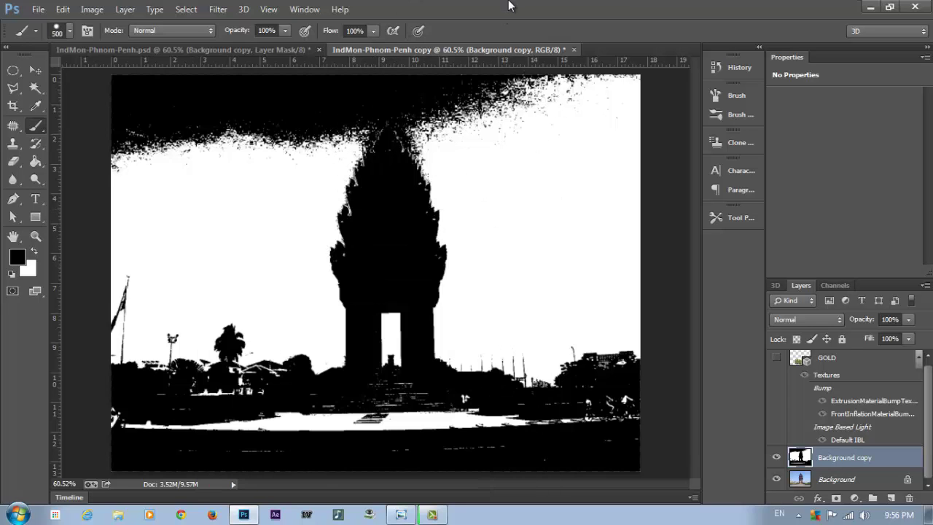
- Paint the Background copy black with 500 px and 300 px brushes, leaving only the white sky patch right of the tower's upper part
mouse_move(272, 117)
left_mouse_down()
mouse_move(257, 110)
mouse_move(268, 208)
mouse_move(259, 290)
left_mouse_up()
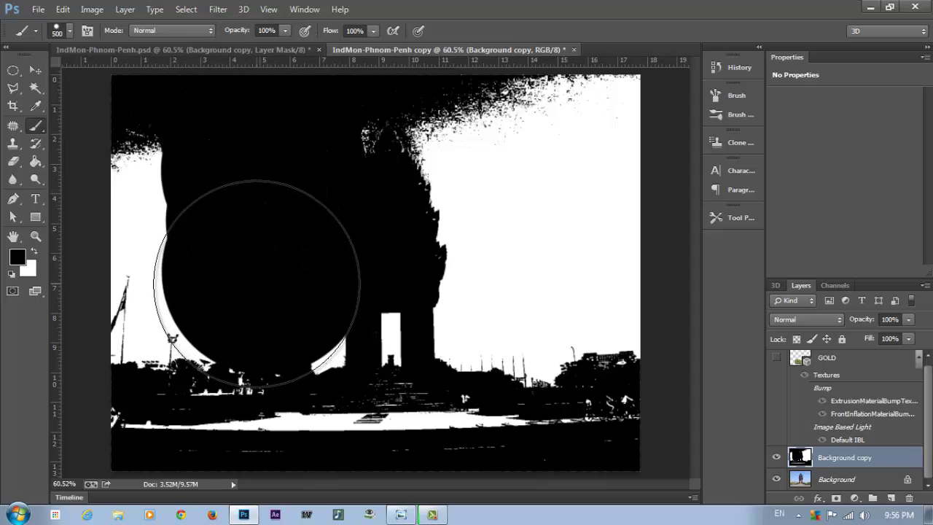
key("bracketleft")
key("bracketleft")
mouse_move(248, 248)
left_mouse_down()
mouse_move(167, 102)
mouse_move(115, 68)
mouse_move(128, 286)
mouse_move(169, 420)
mouse_move(181, 393)
mouse_move(251, 445)
mouse_move(222, 449)
mouse_move(316, 435)
mouse_move(328, 448)
mouse_move(355, 432)
mouse_move(356, 408)
mouse_move(366, 420)
mouse_move(520, 462)
mouse_move(615, 449)
mouse_move(608, 441)
mouse_move(653, 423)
mouse_move(524, 418)
mouse_move(577, 365)
mouse_move(613, 364)
mouse_move(652, 326)
mouse_move(468, 368)
left_mouse_up()
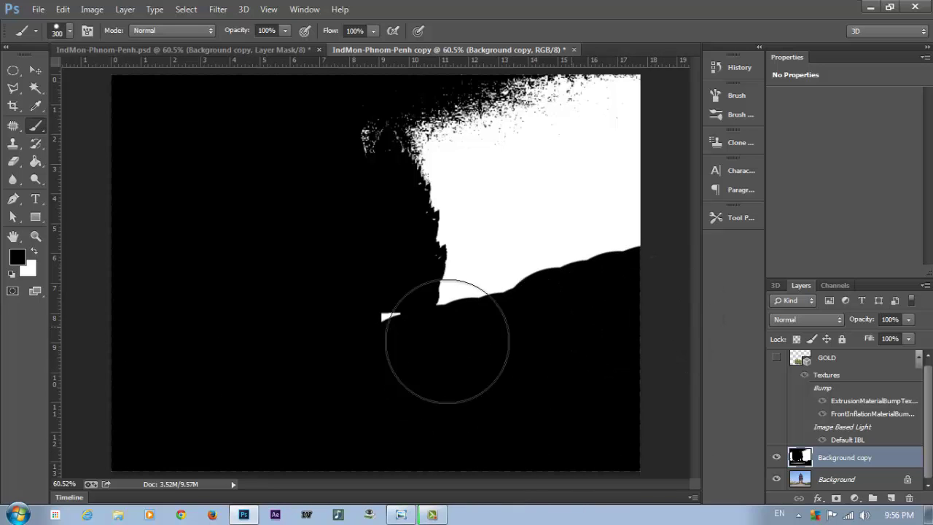
left_click_drag(445, 339, 639, 250)
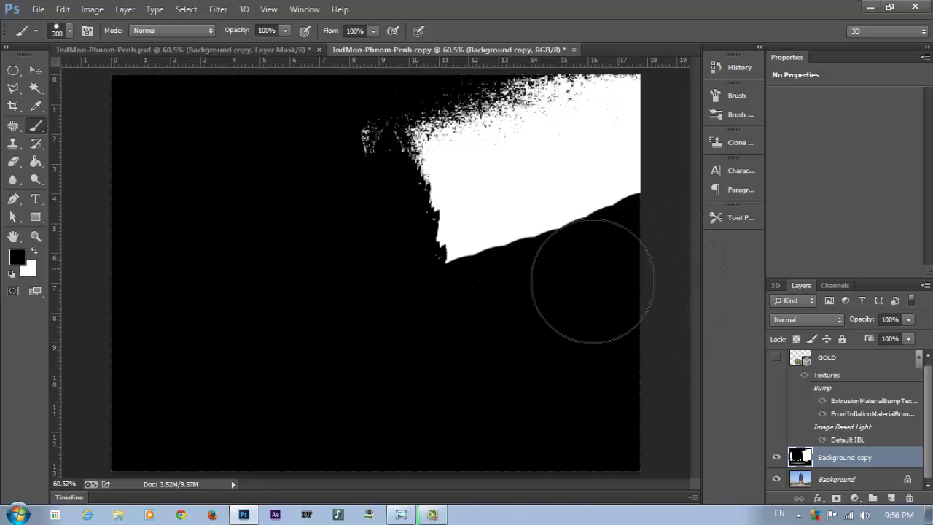
left_click(325, 153)
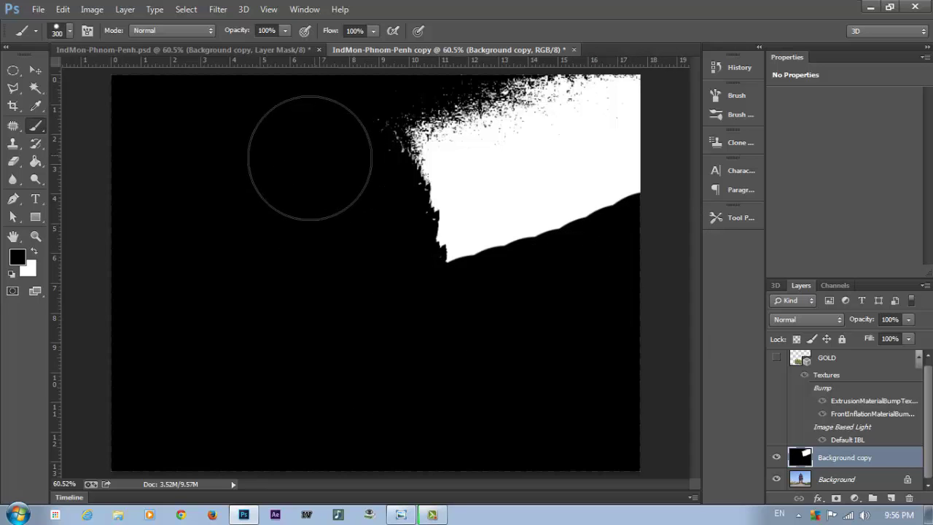
left_click(337, 119)
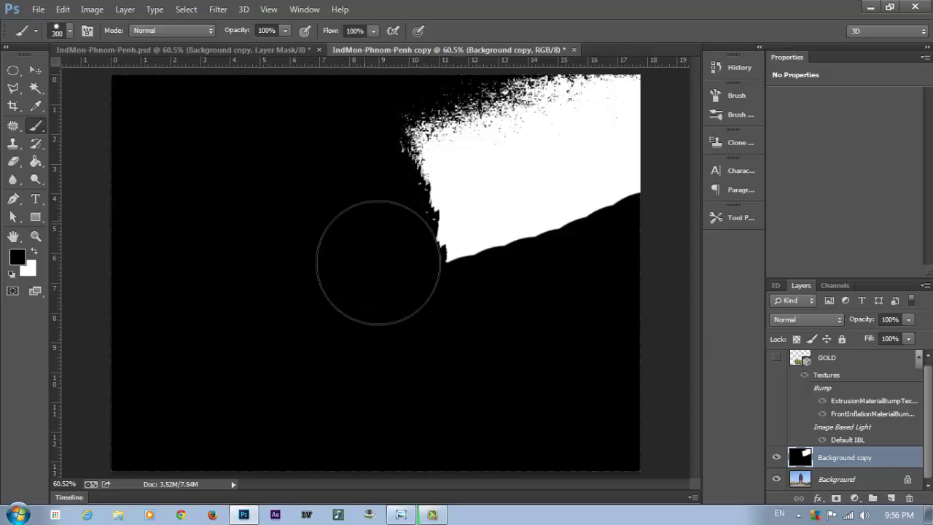
mouse_move(475, 328)
left_mouse_down()
mouse_move(513, 283)
mouse_move(490, 287)
mouse_move(589, 258)
mouse_move(664, 212)
mouse_move(621, 253)
mouse_move(557, 276)
mouse_move(392, 310)
left_mouse_up()
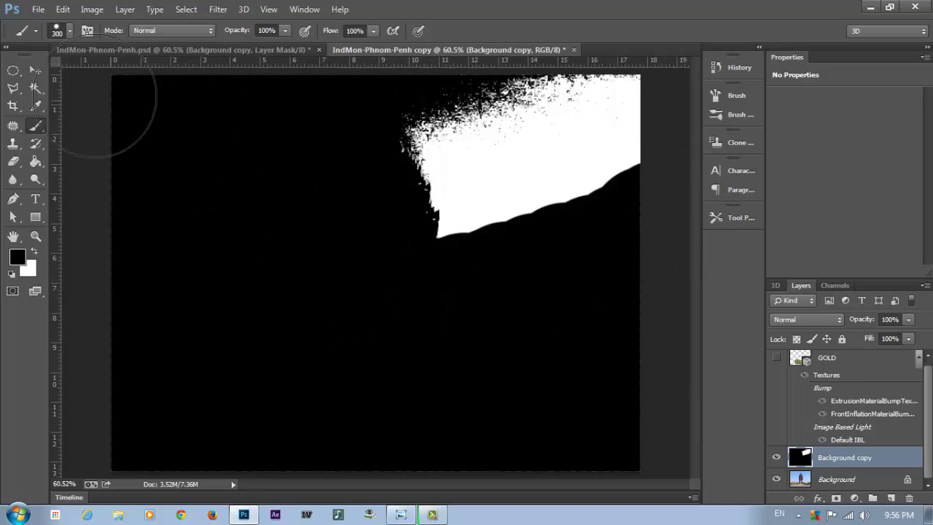
- Load the white sky patch as a selection from the RGB channel and return to the layer list
left_click(35, 71)
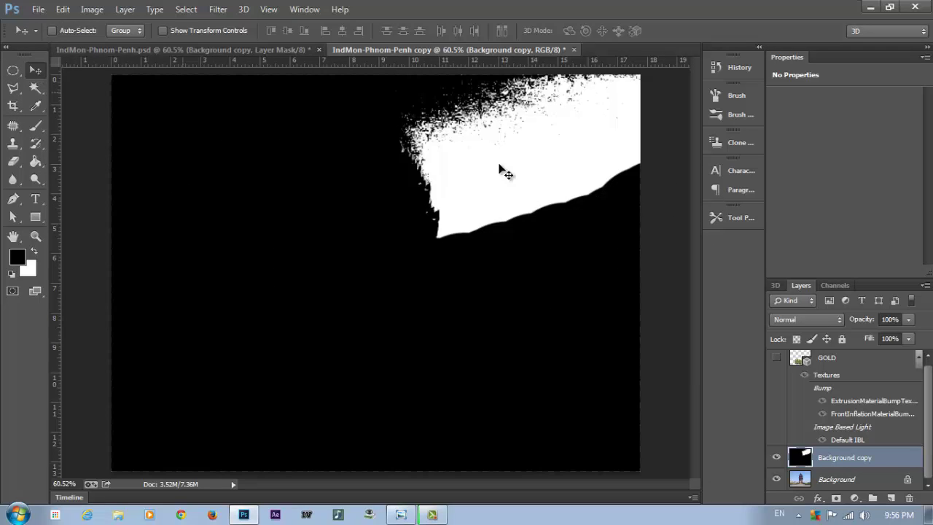
left_click(836, 287)
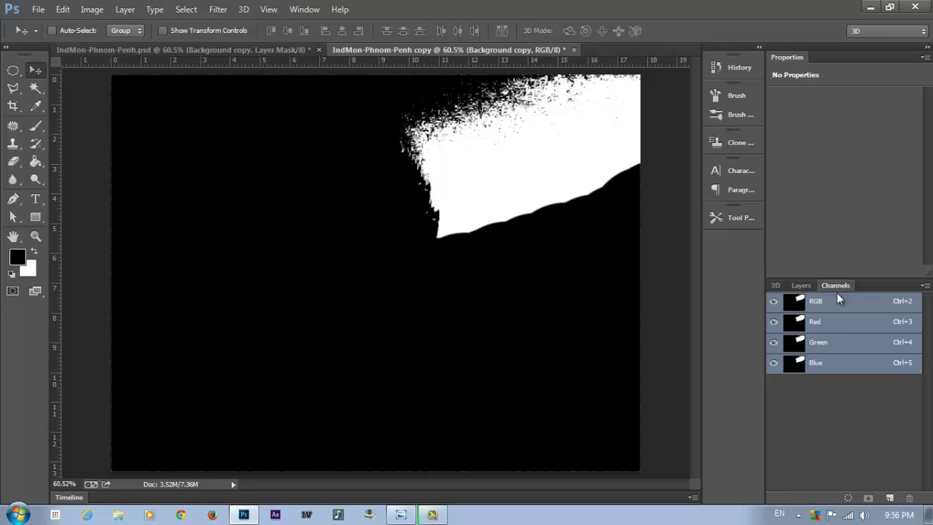
left_click(846, 503)
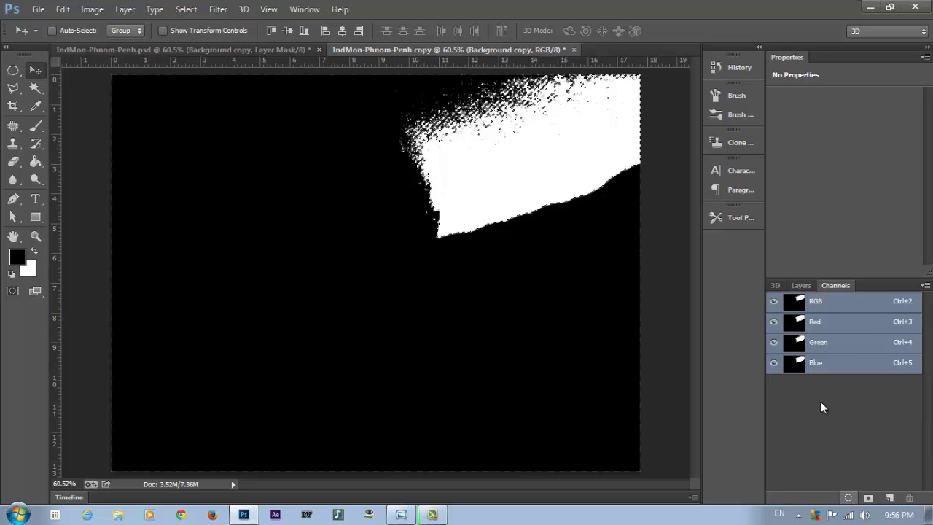
left_click(799, 286)
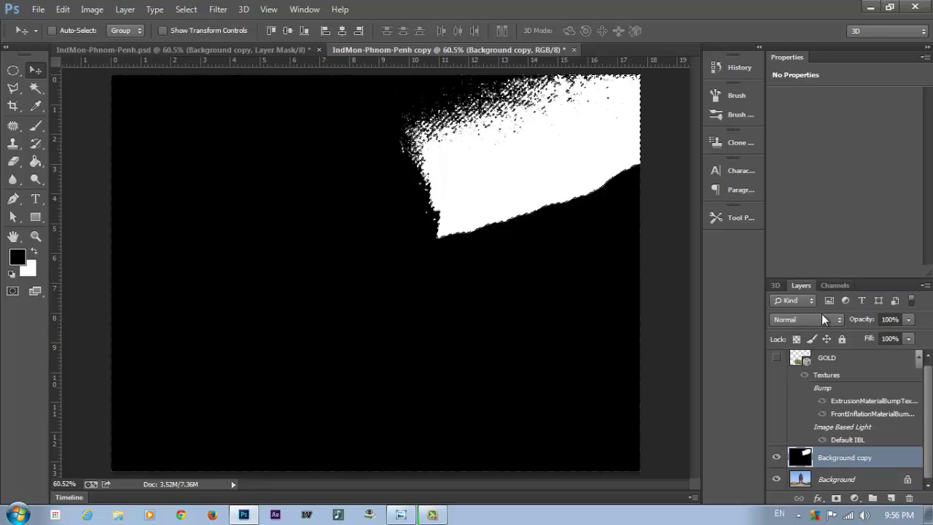
- Create a new layer above Background copy and fill the selection with white (ffffff) in Normal mode at 100% opacity
left_click(890, 498)
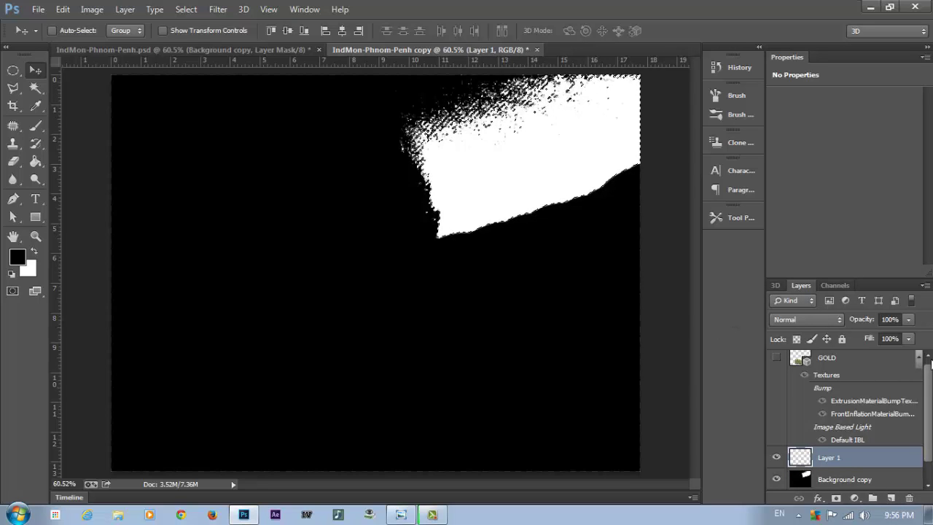
scroll(845, 415, "down", 1)
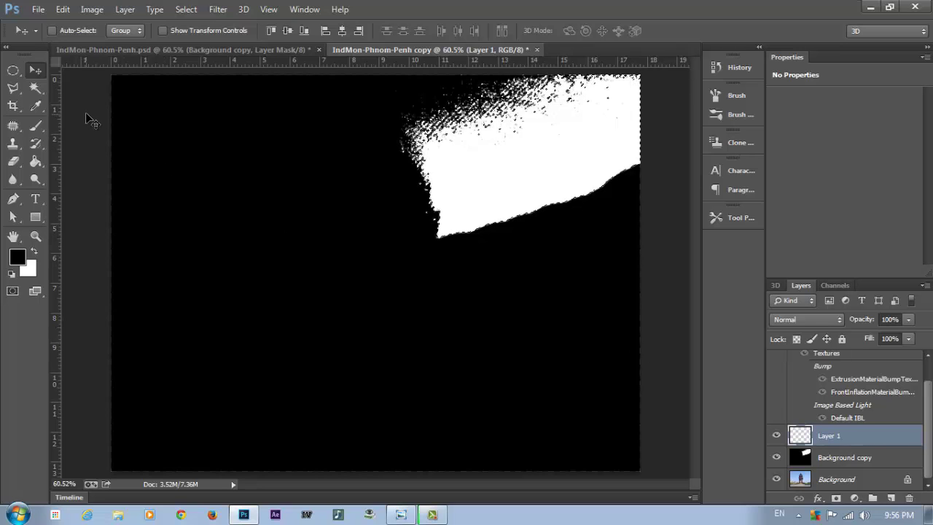
left_click(64, 9)
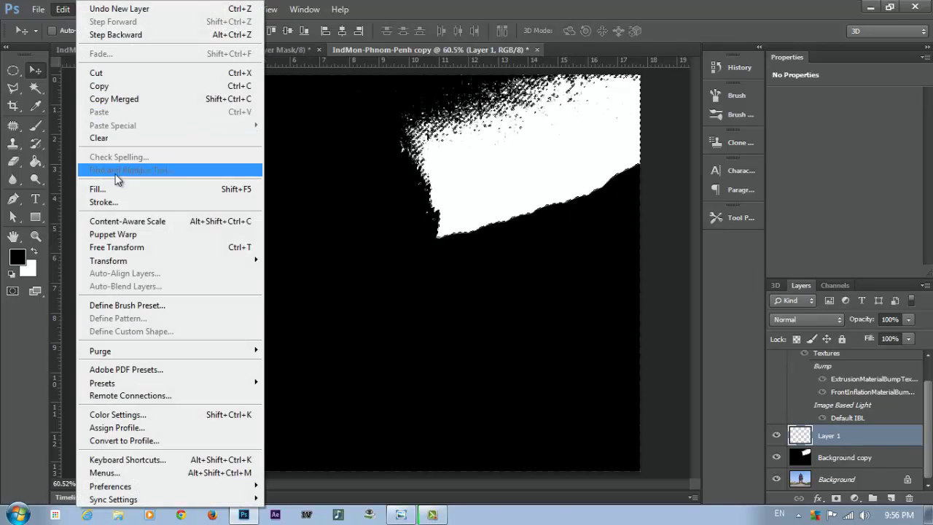
left_click(102, 189)
left_click(442, 154)
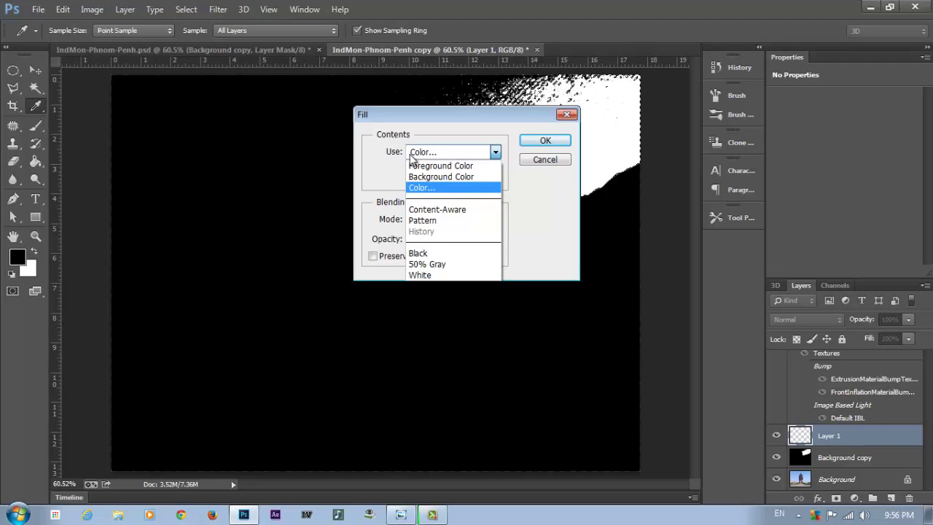
left_click(436, 188)
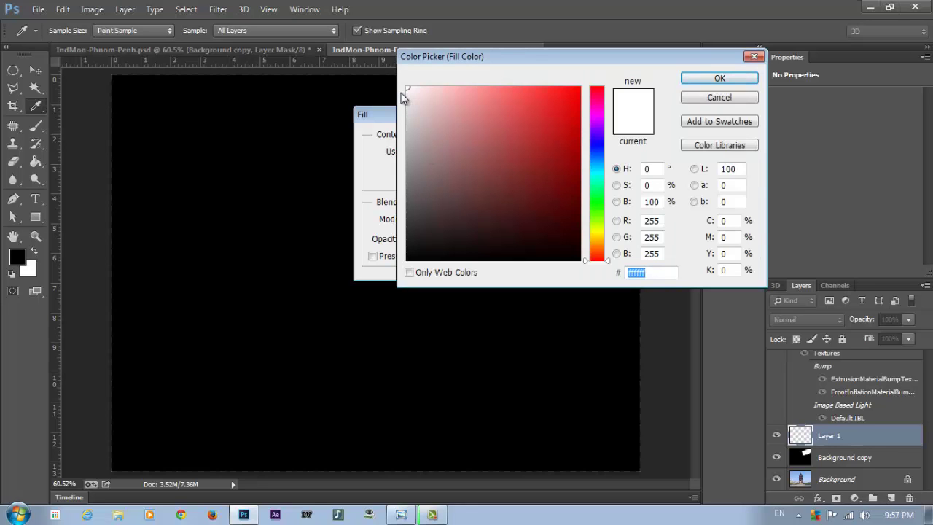
left_click(719, 78)
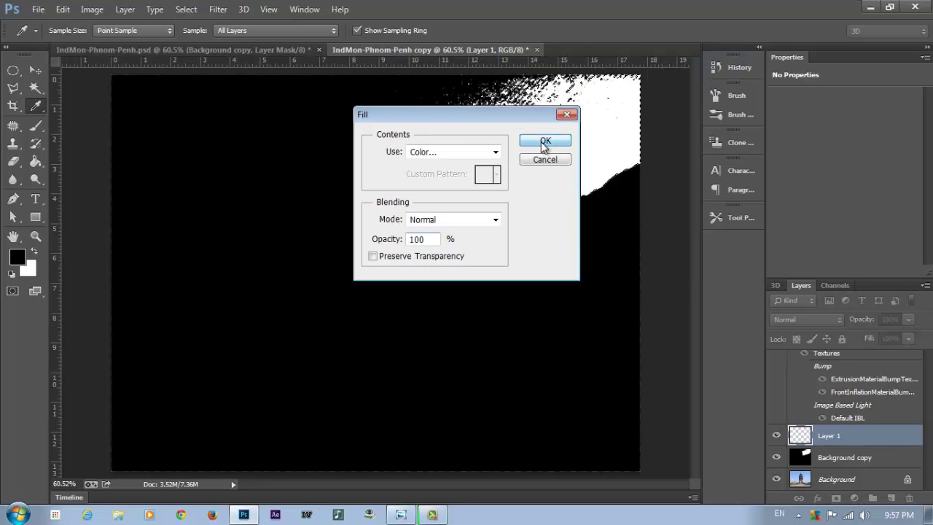
left_click(543, 143)
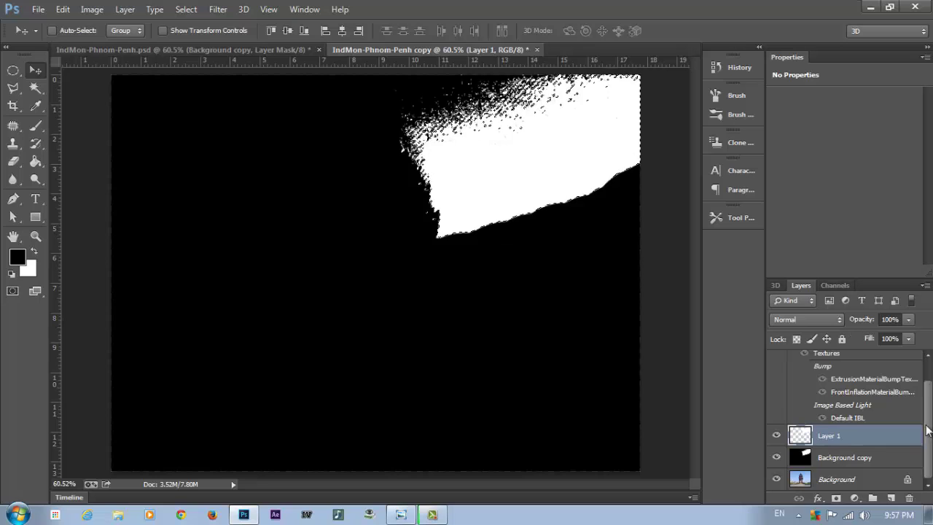
- Hide the Background copy layer, make Layer 1 active and clear the selection
left_click(877, 462)
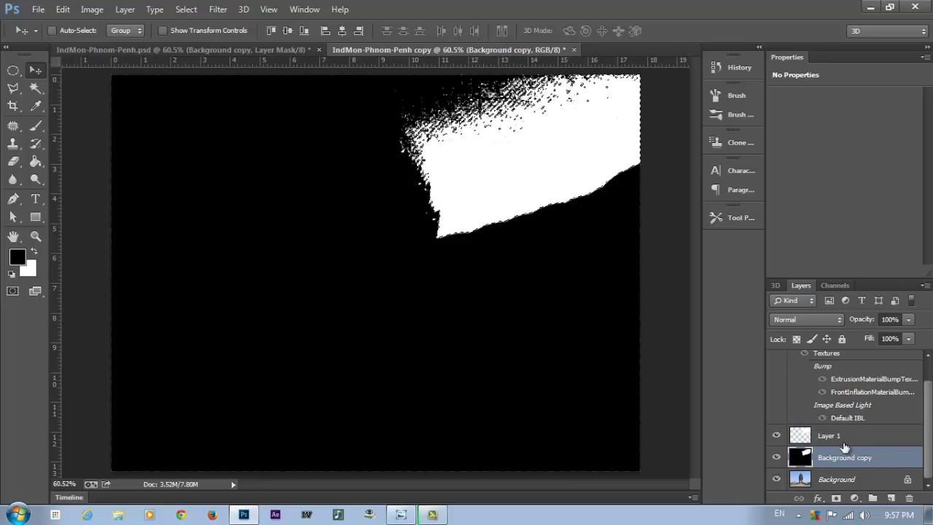
left_click(776, 458)
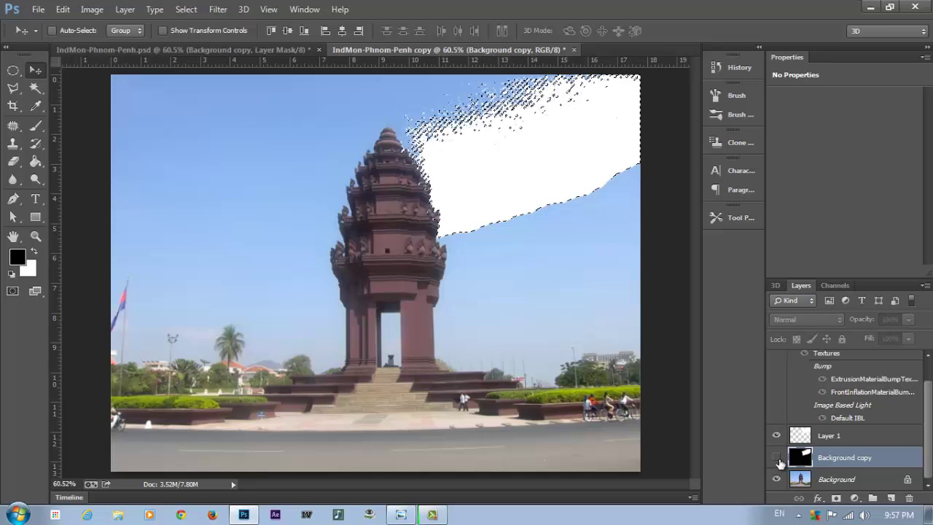
left_click(845, 437)
key("ctrl+d")
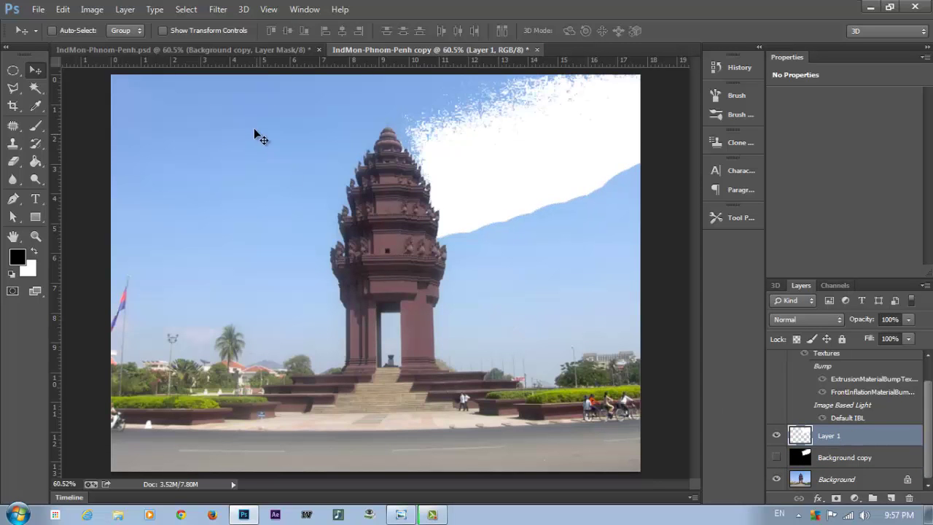
- Try a Zoom Radial Blur on Layer 1 with amount 100, Best quality and the blur center near the upper-right corner, and undo it
left_click(226, 14)
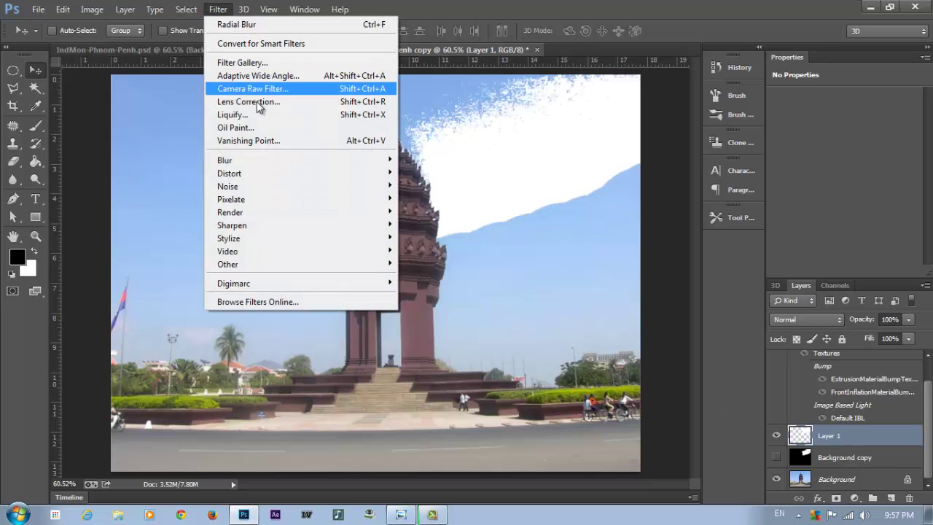
mouse_move(274, 162)
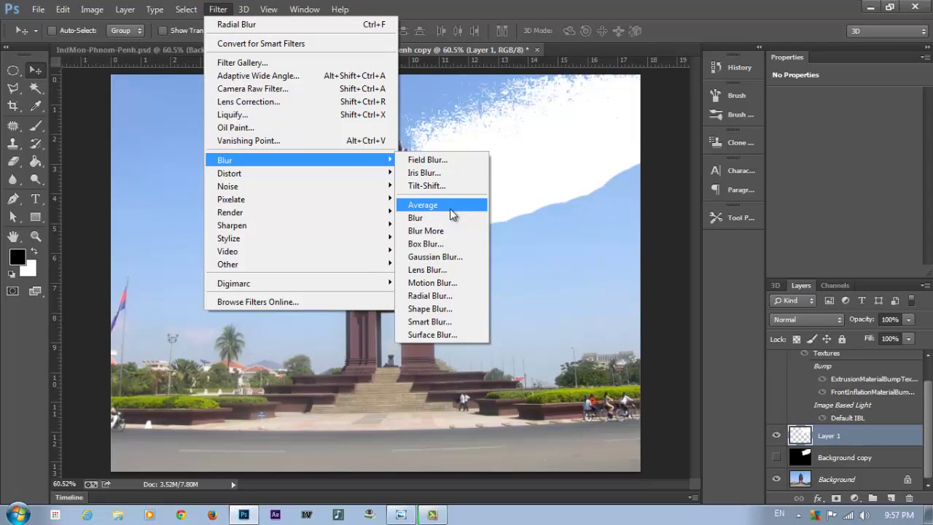
left_click(453, 297)
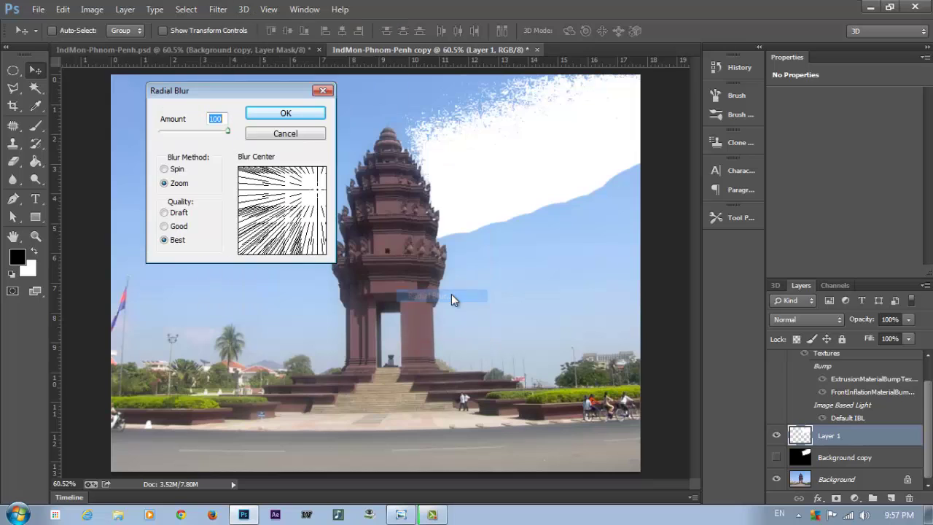
left_click_drag(220, 90, 239, 83)
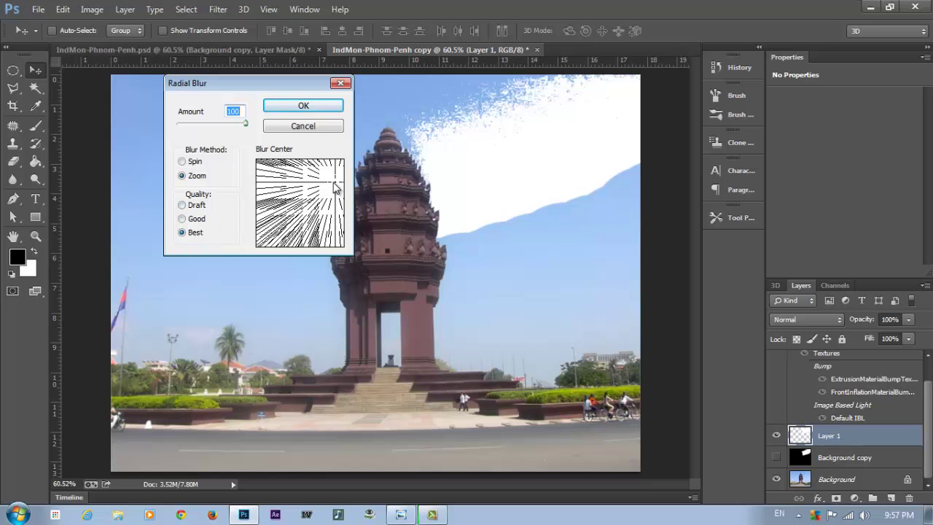
left_click_drag(334, 187, 343, 169)
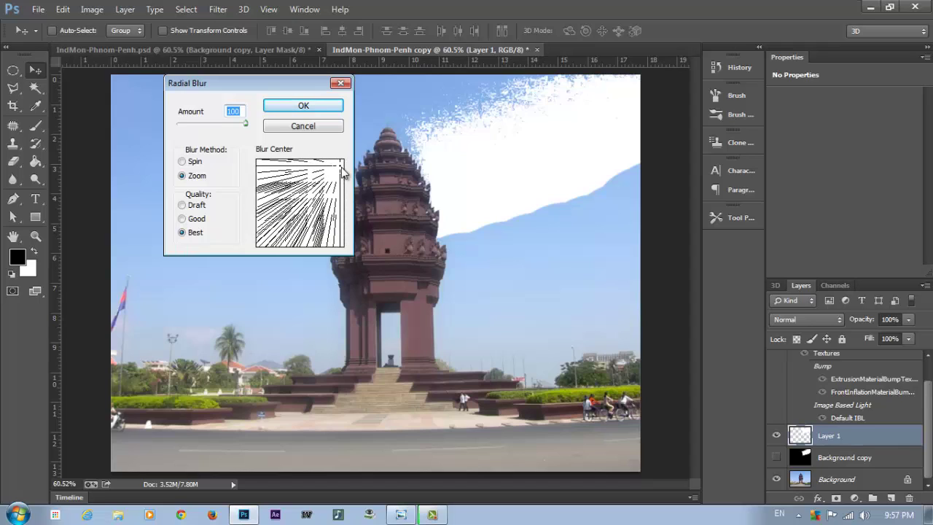
left_click(323, 105)
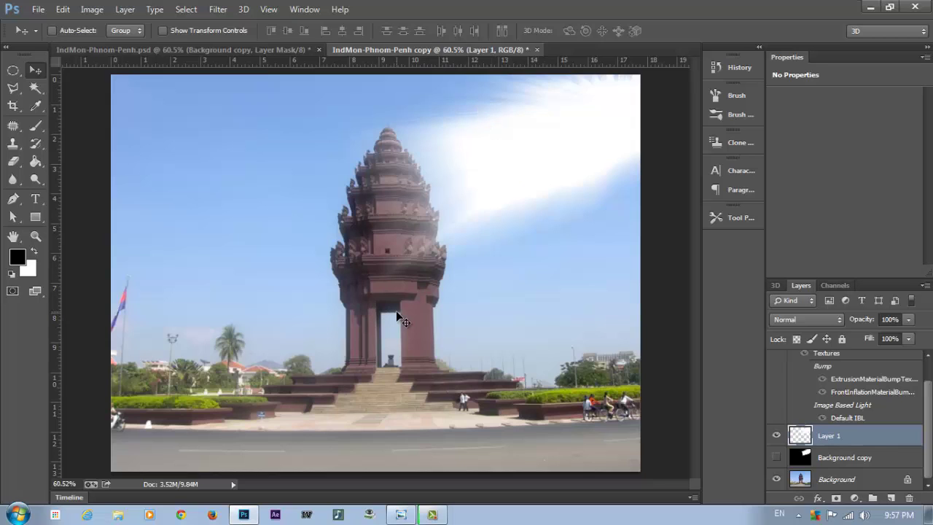
key("ctrl+z")
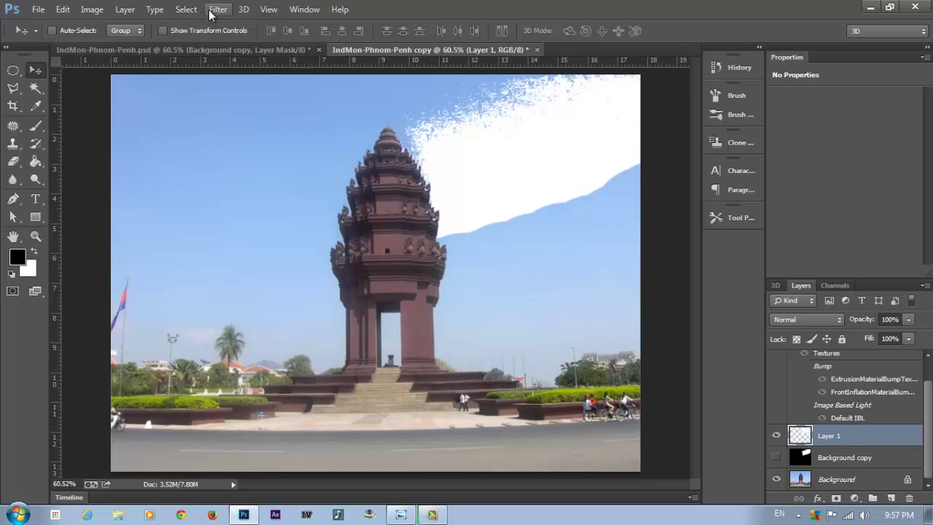
- Apply a Zoom Radial Blur to Layer 1 with amount 100, Best quality and the blur center in the extreme upper-right corner
left_click(217, 9)
mouse_move(325, 161)
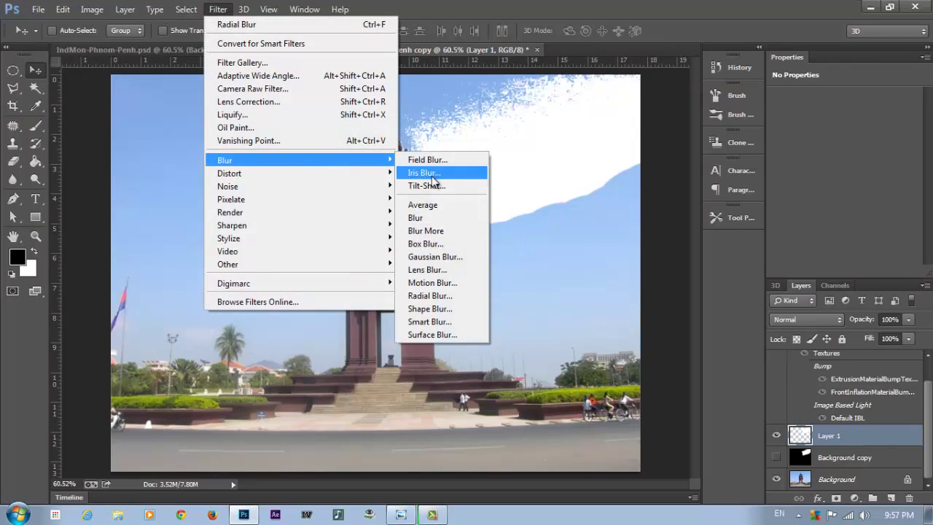
left_click(446, 296)
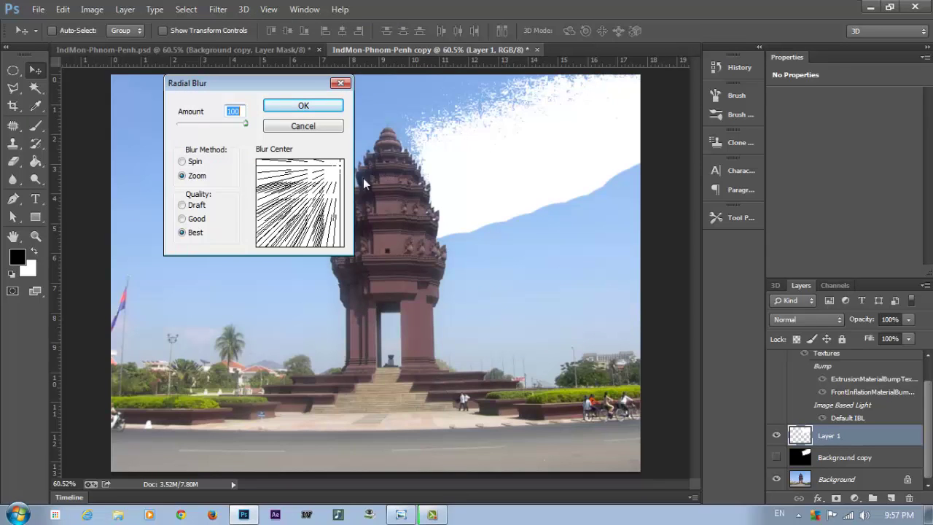
mouse_move(338, 172)
left_mouse_down()
mouse_move(343, 152)
mouse_move(345, 160)
left_mouse_up()
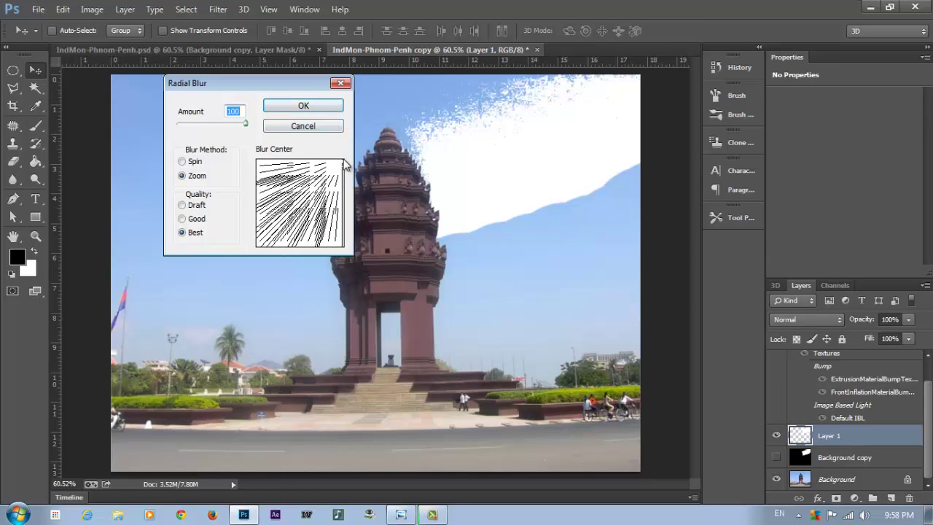
left_click(330, 106)
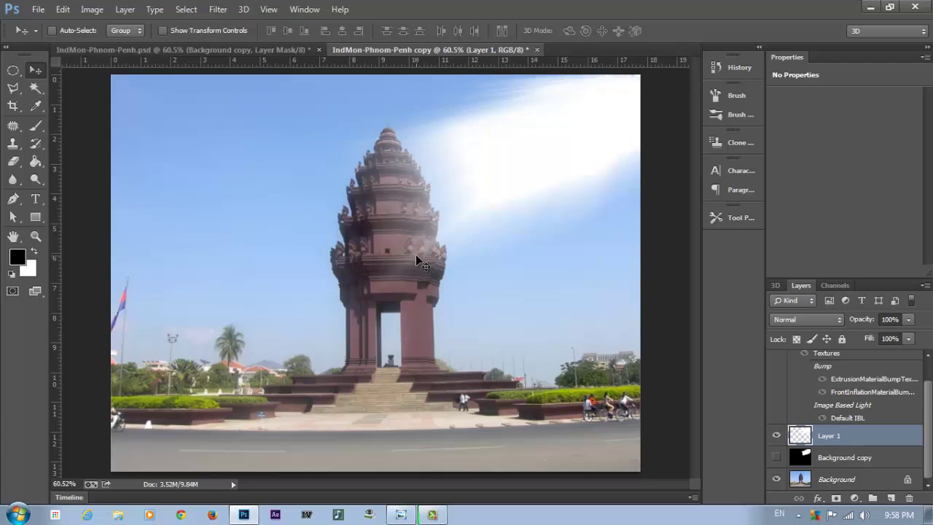
- Duplicate Layer 1, then enlarge the copy and rotate it counterclockwise around a pivot near the image's upper-right corner
left_click_drag(899, 437, 890, 496)
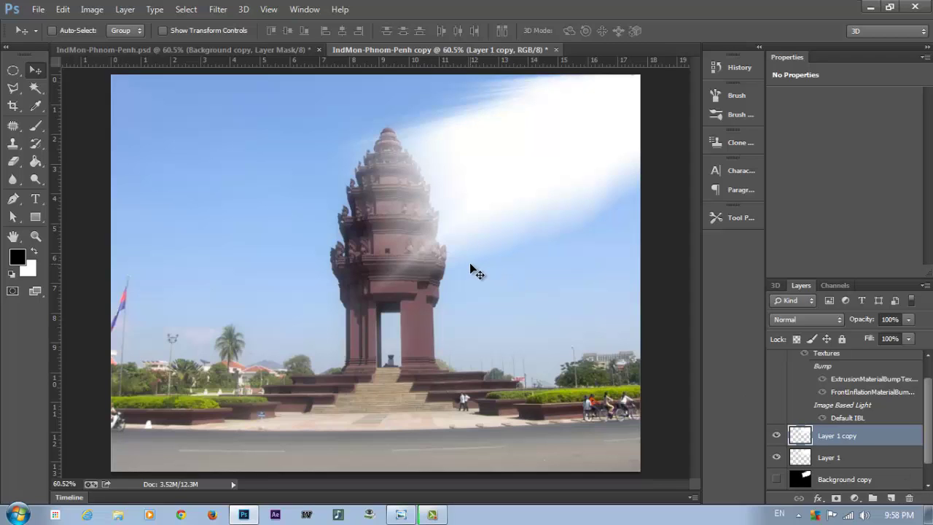
key("ctrl+t")
left_click_drag(482, 188, 632, 81)
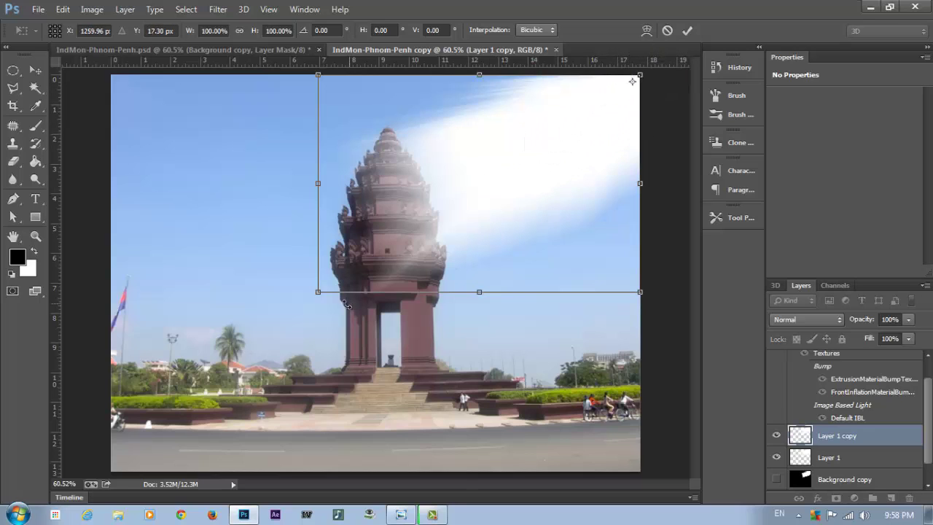
left_click_drag(319, 293, 157, 381)
left_click_drag(119, 340, 190, 467)
key("Return")
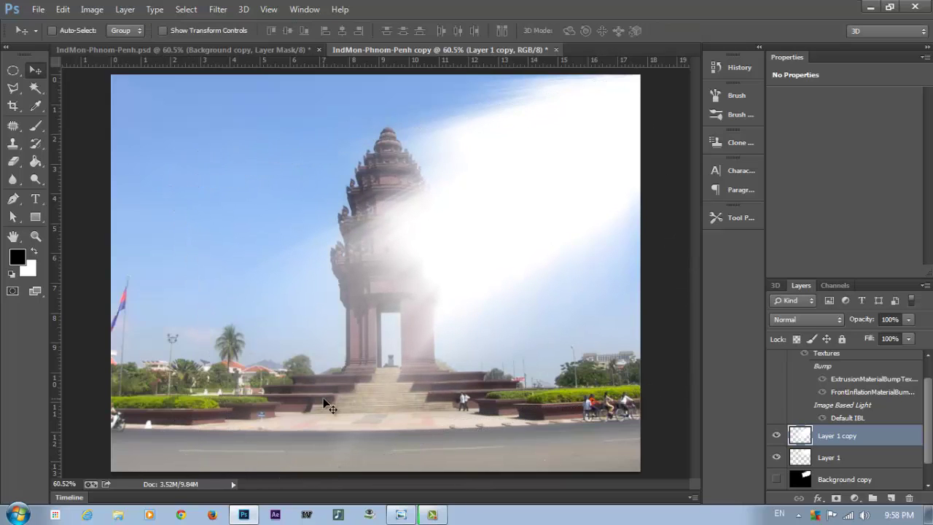
- Lower the opacity of Layer 1 to 73% and of Layer 1 copy to 52%
left_click(859, 459)
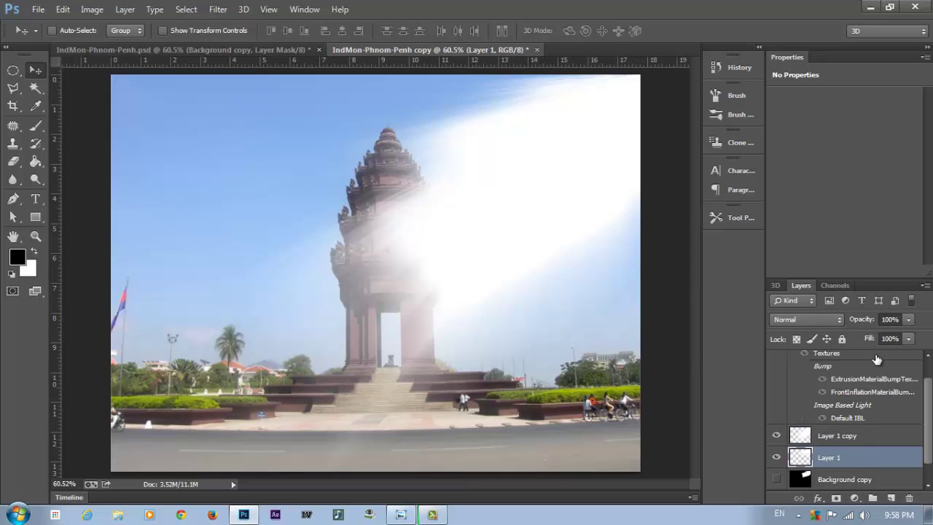
left_click_drag(864, 322, 835, 319)
left_click(854, 438)
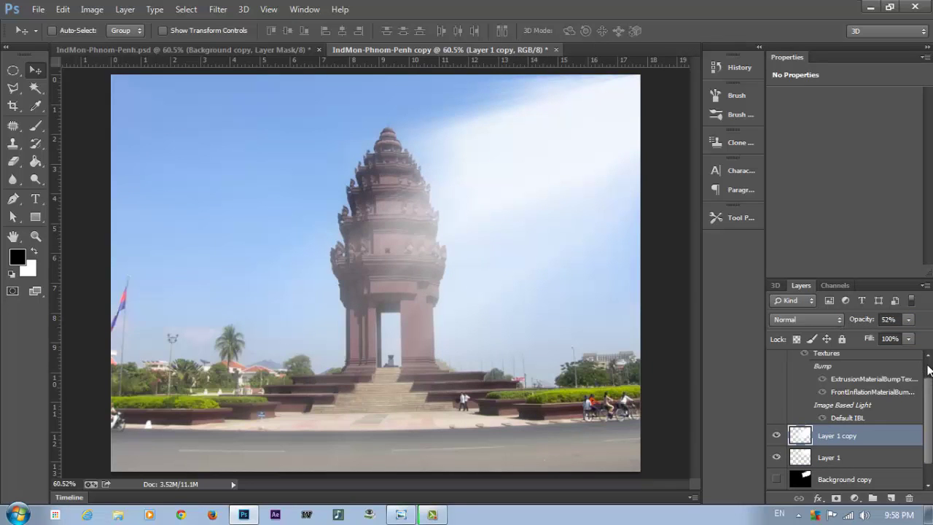
- Move Layer 1 and Layer 1 copy together above the GOLD layer, and make GOLD visible
left_click_drag(930, 389, 930, 364)
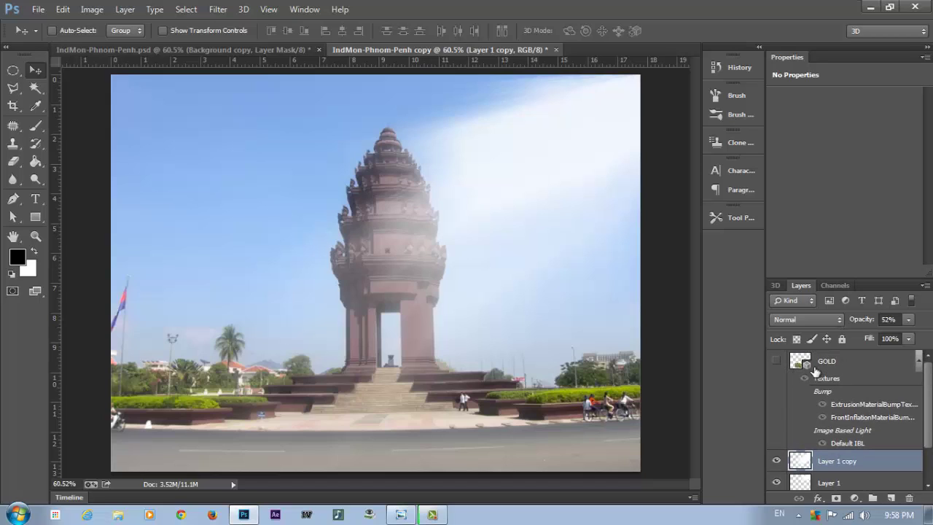
left_click(867, 484)
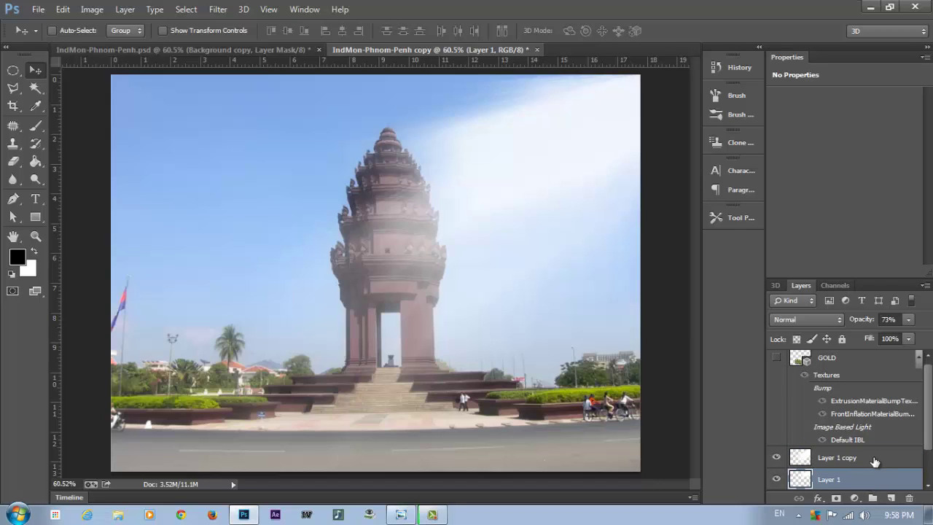
left_click(875, 459, "shift")
left_click_drag(878, 463, 858, 358)
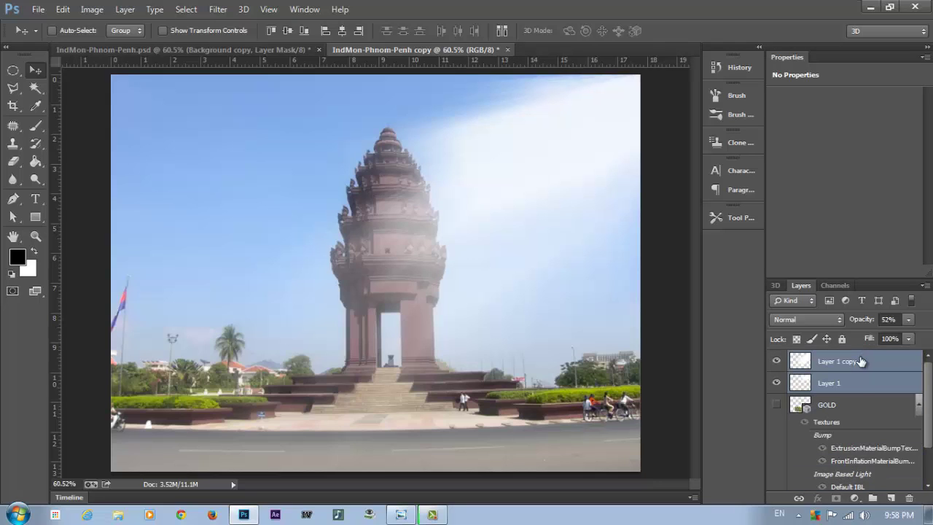
left_click(777, 406)
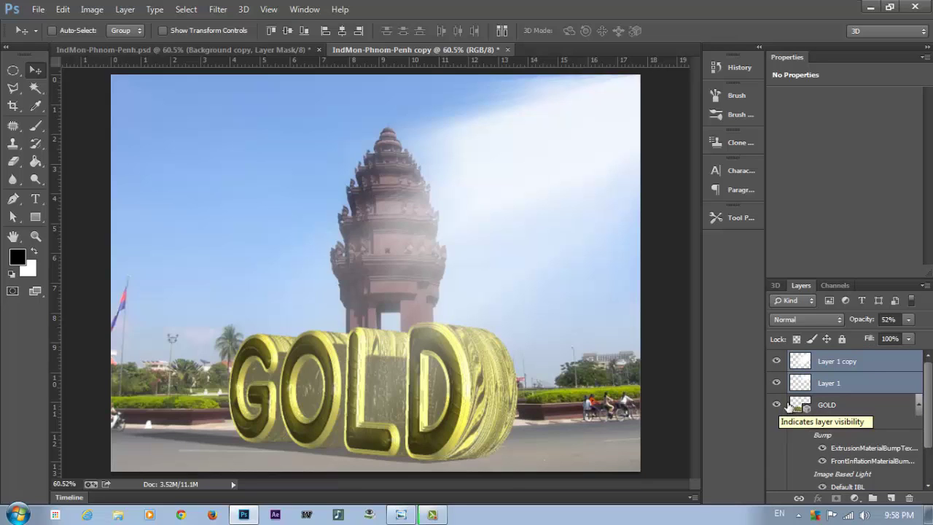
- Select the GOLD layer's Infinite Light 1, render the 3D scene for a while and stop the render
left_click(850, 413)
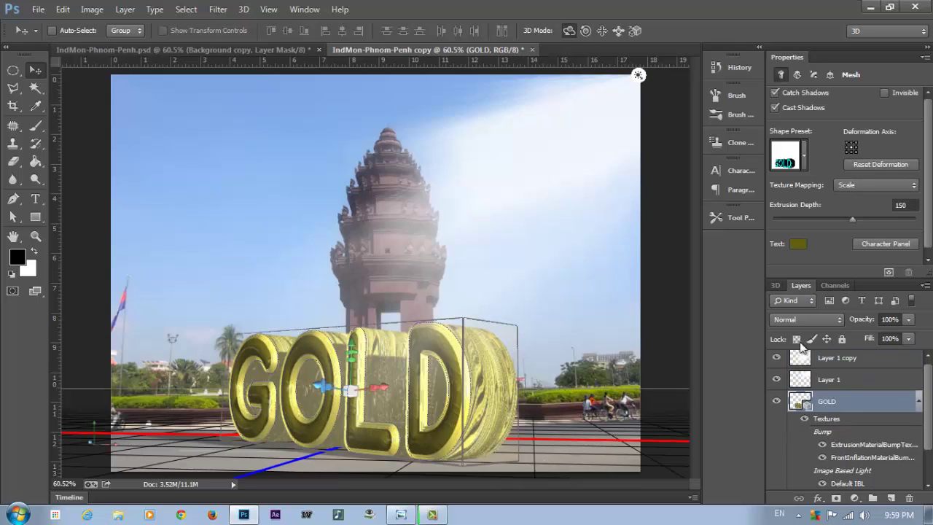
left_click(775, 285)
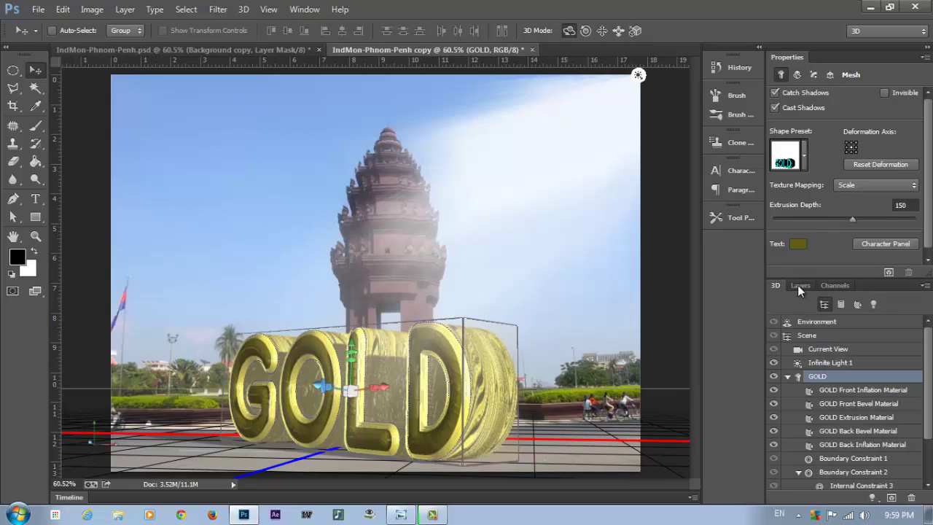
left_click(851, 363)
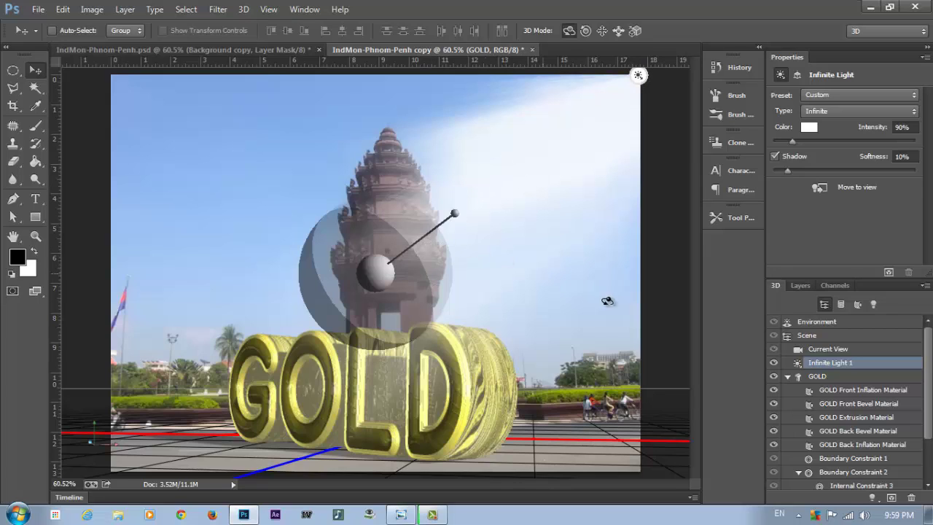
left_click(888, 274)
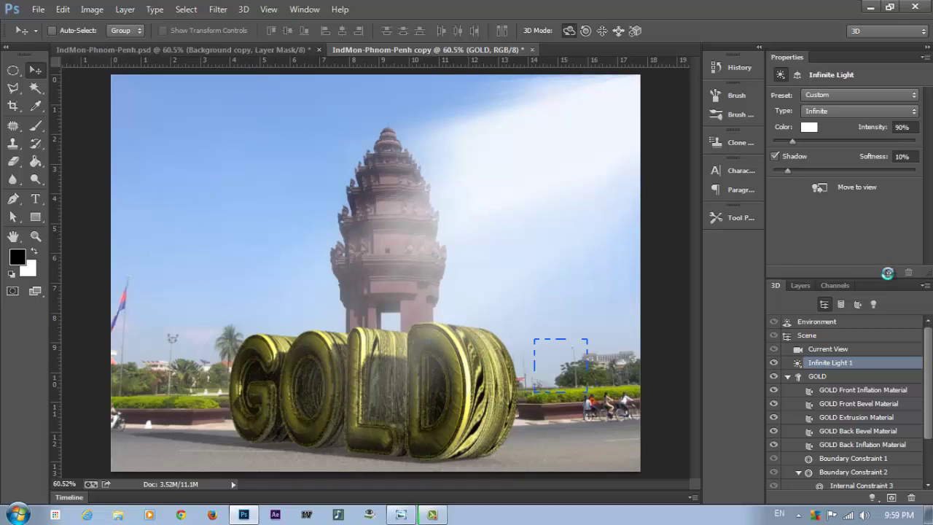
left_click(887, 273)
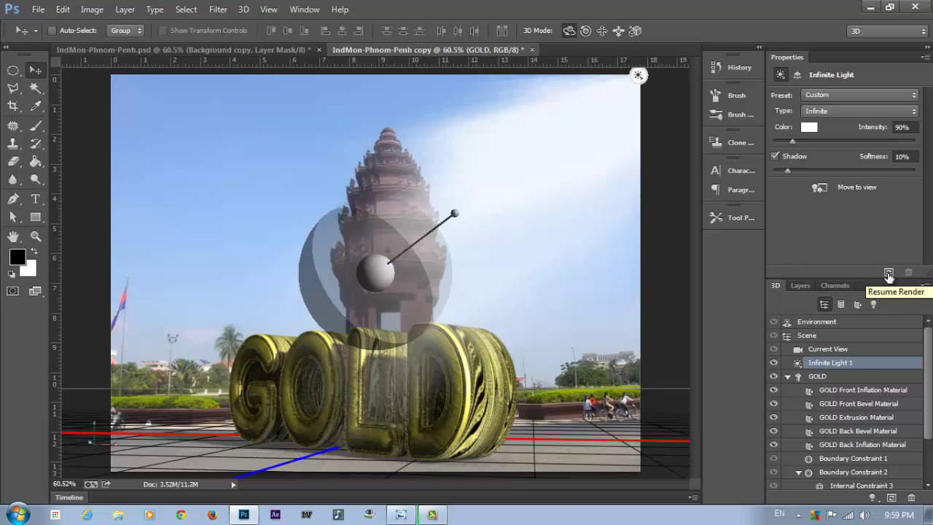
- Collapse the GOLD layer's sublist and add a Brightness/Contrast adjustment above it with brightness -37 and contrast 83
left_click(804, 286)
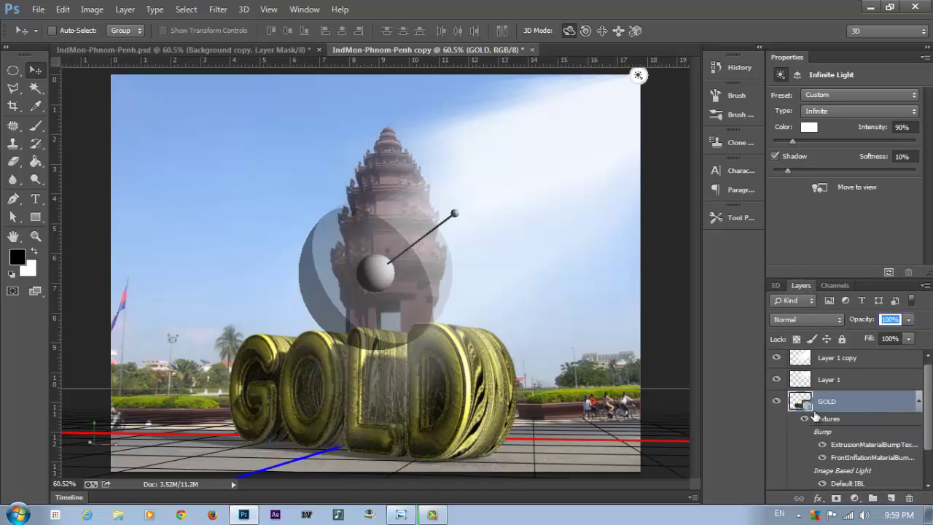
left_click(919, 405)
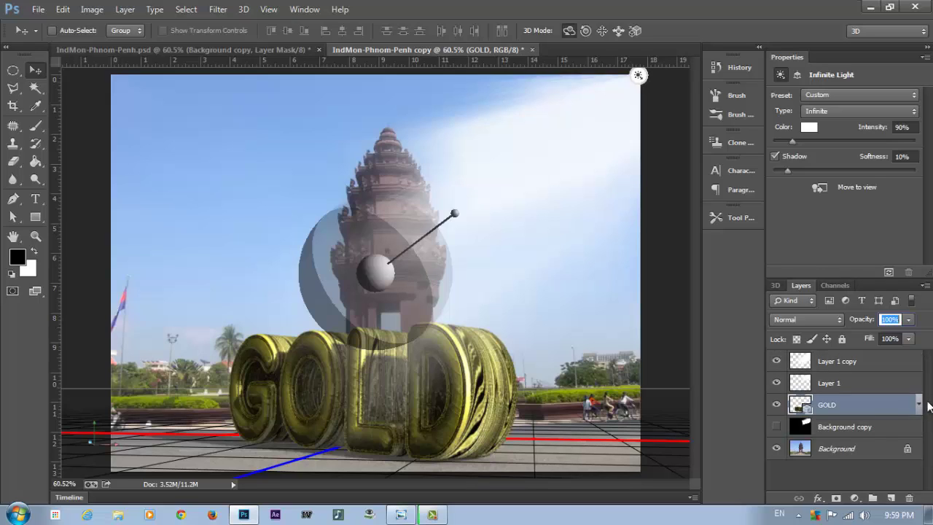
left_click(857, 497)
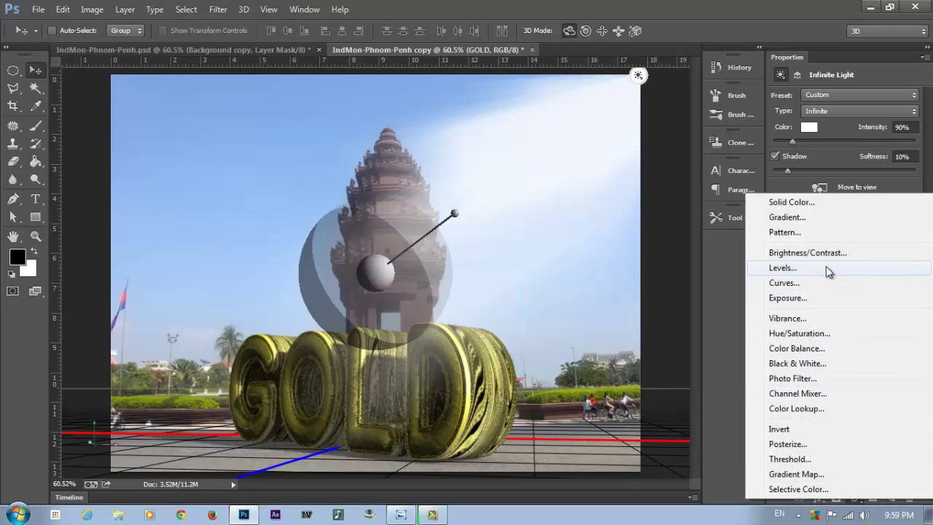
left_click(799, 253)
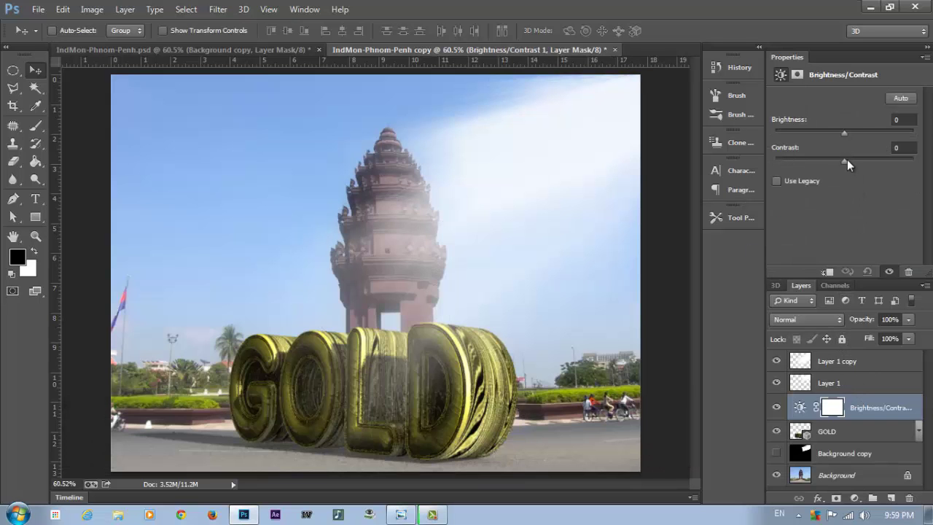
left_click_drag(845, 160, 902, 161)
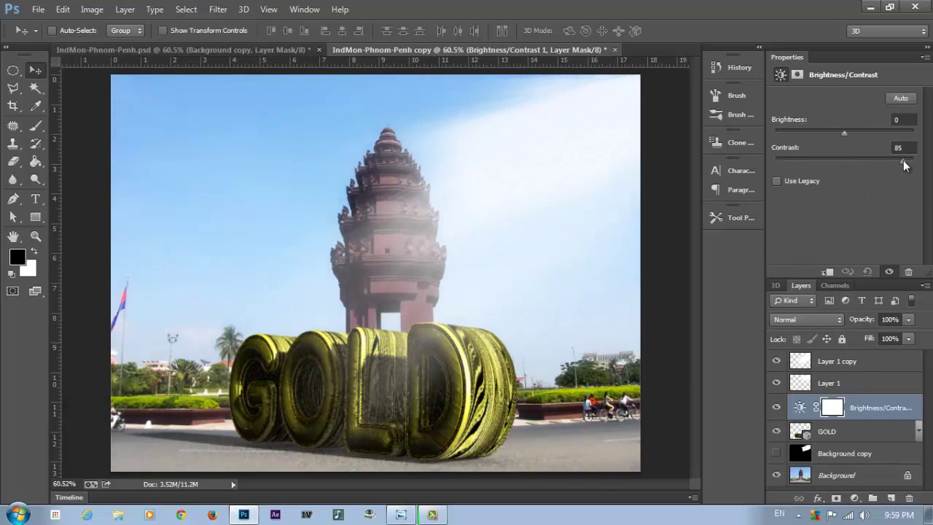
mouse_move(843, 134)
left_mouse_down()
mouse_move(818, 137)
mouse_move(830, 137)
left_mouse_up()
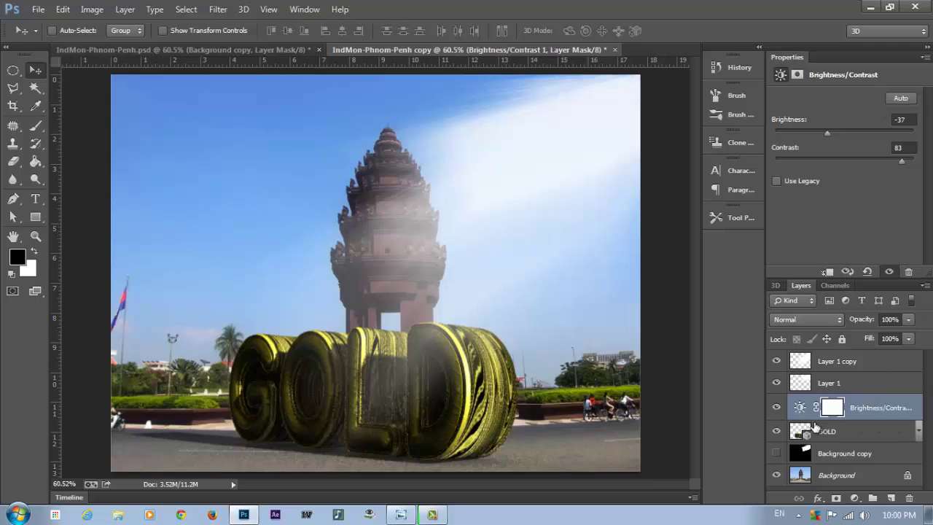
- Make the GOLD layer active again and resume its 3D render
left_click(775, 285)
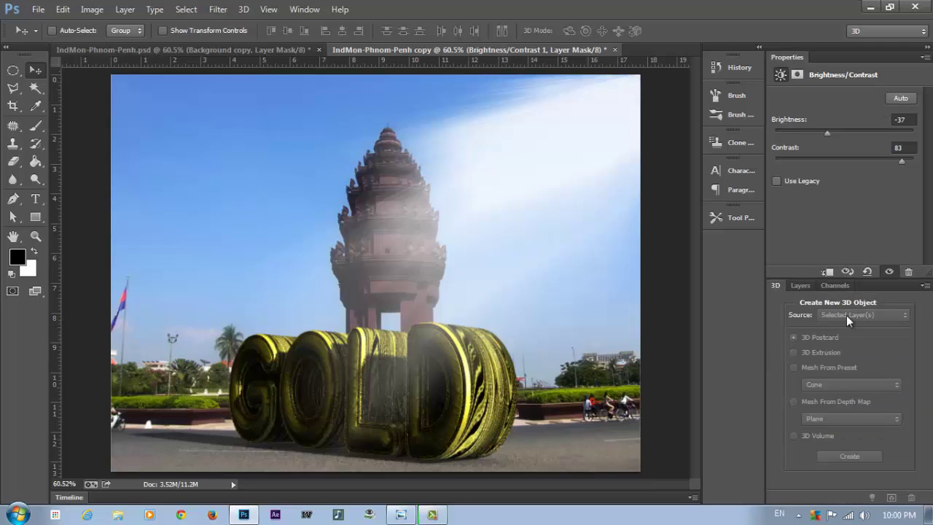
left_click(811, 289)
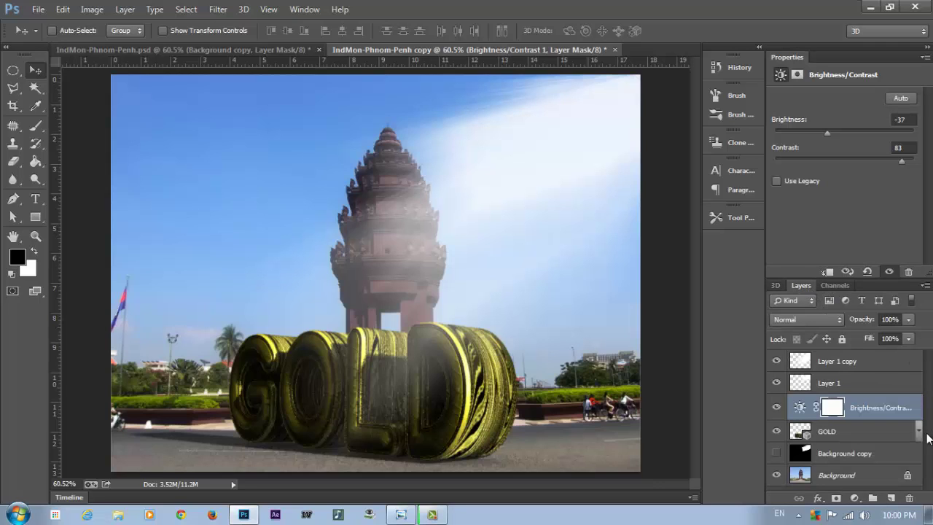
left_click(848, 435)
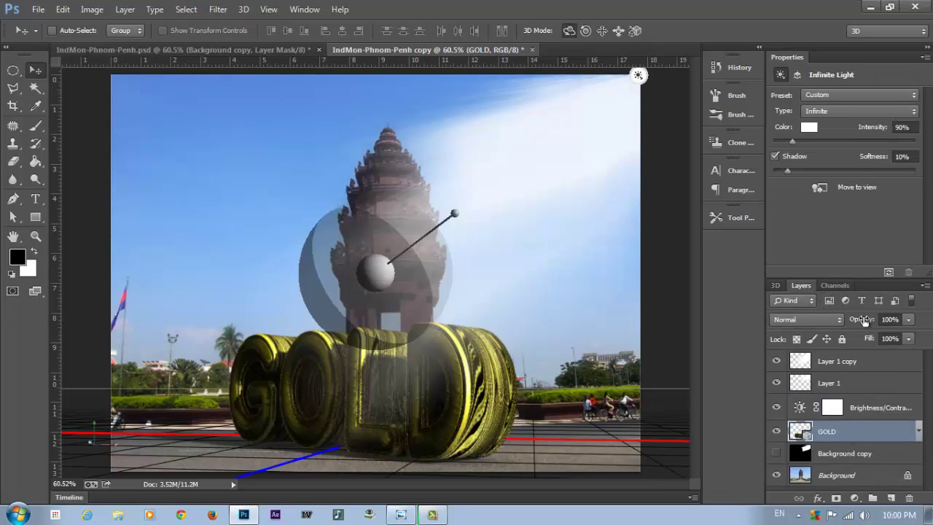
left_click(888, 273)
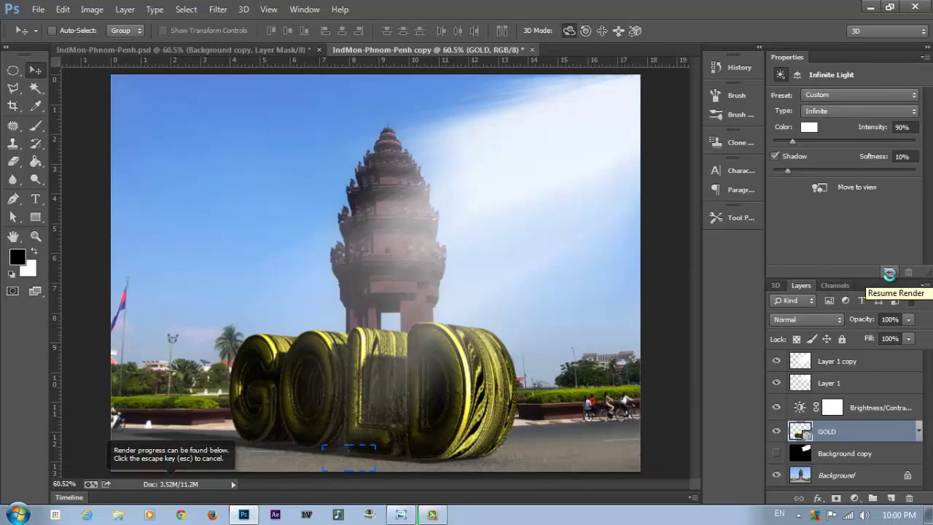